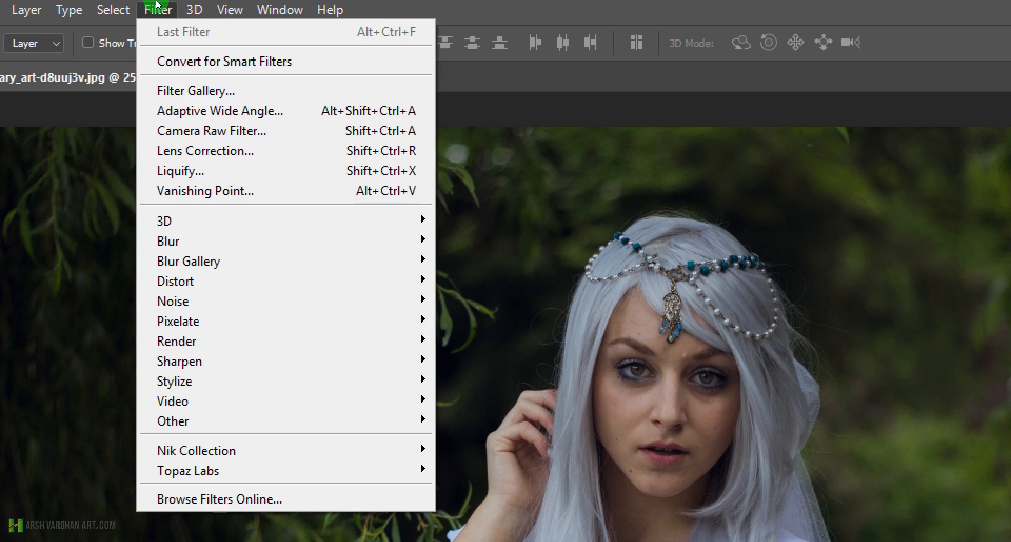
# Step: Open the Camera Raw Filter on the portrait layer and apply the automatic tone adjustment
pyautogui.press('Down')
pyautogui.press('Down')
pyautogui.press('Down')
pyautogui.press('Down')
pyautogui.press('Down')
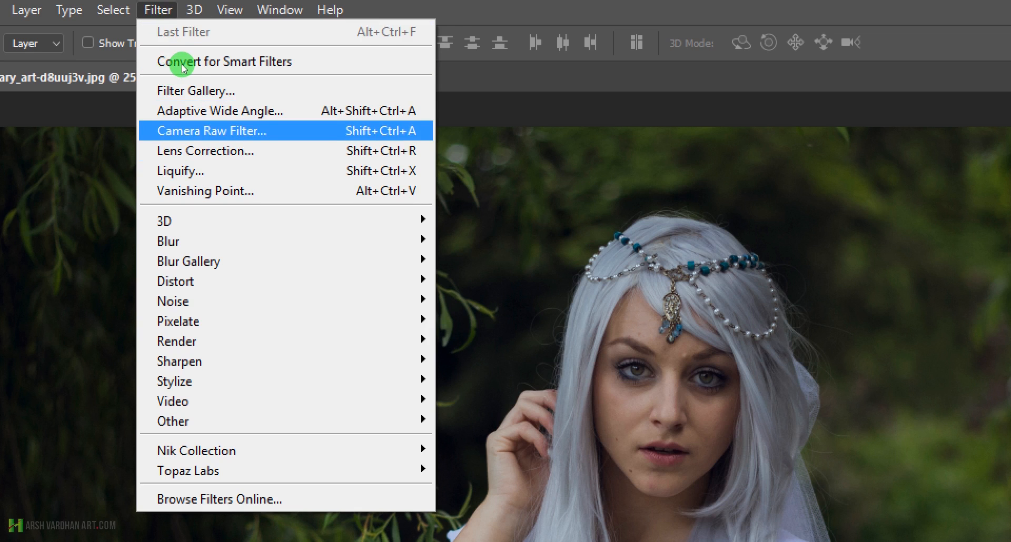
pyautogui.press('Return')
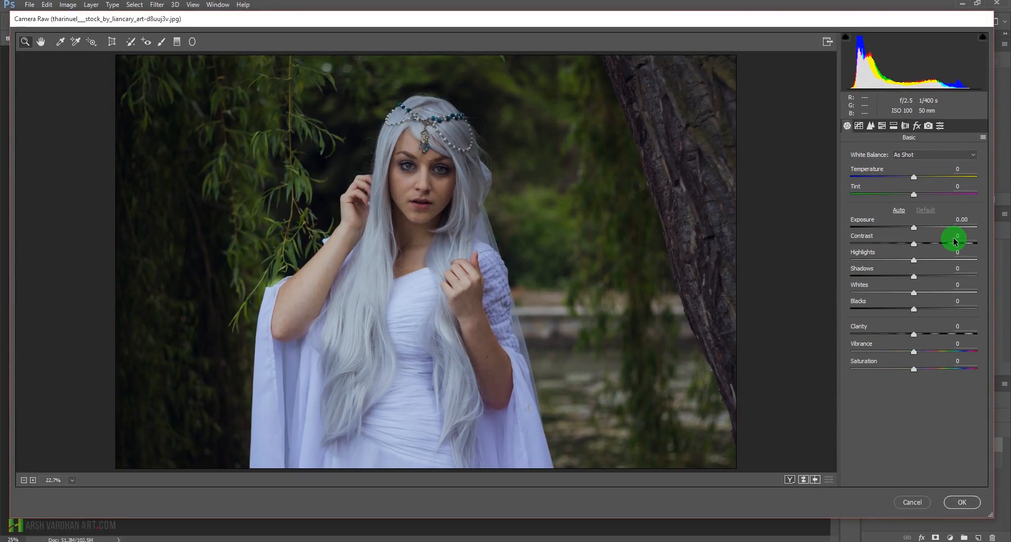
pyautogui.click(898, 210)
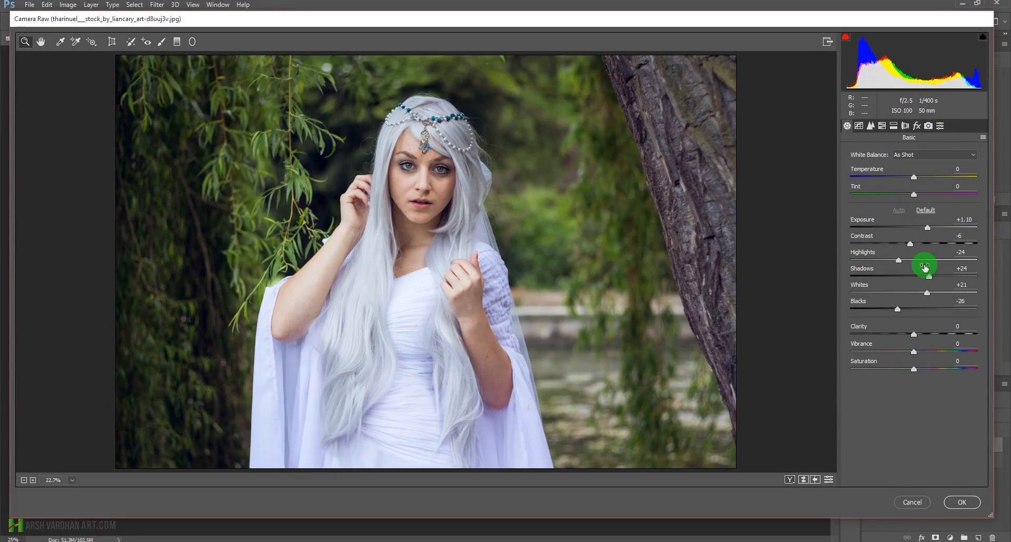
# Step: Set Contrast to -14, Highlights to -38, Shadows to +33, Blacks to -18, Clarity to +13, Vibrance to +8 and Saturation to +16
pyautogui.moveTo(904, 246); pyautogui.dragTo(903, 245)
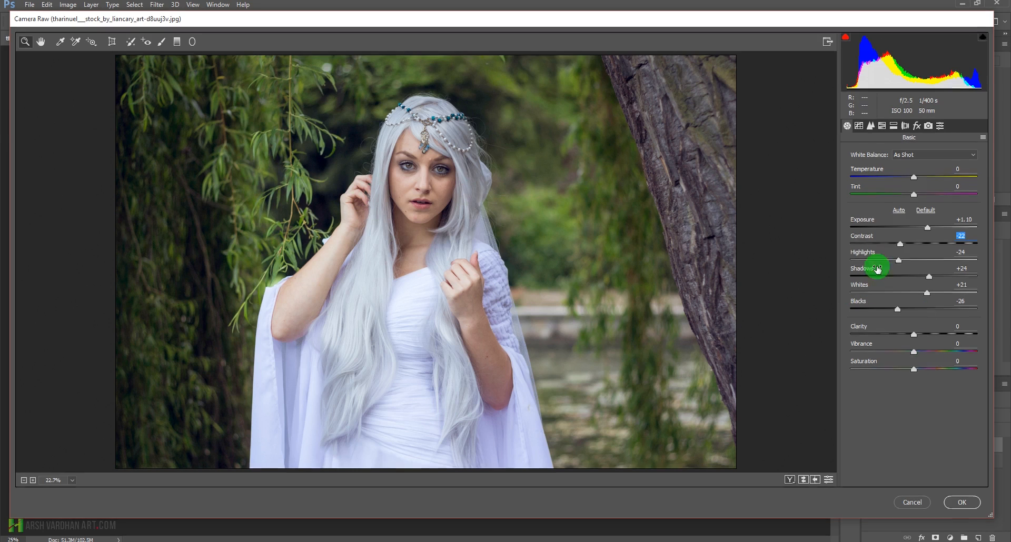
pyautogui.moveTo(902, 246); pyautogui.dragTo(905, 243)
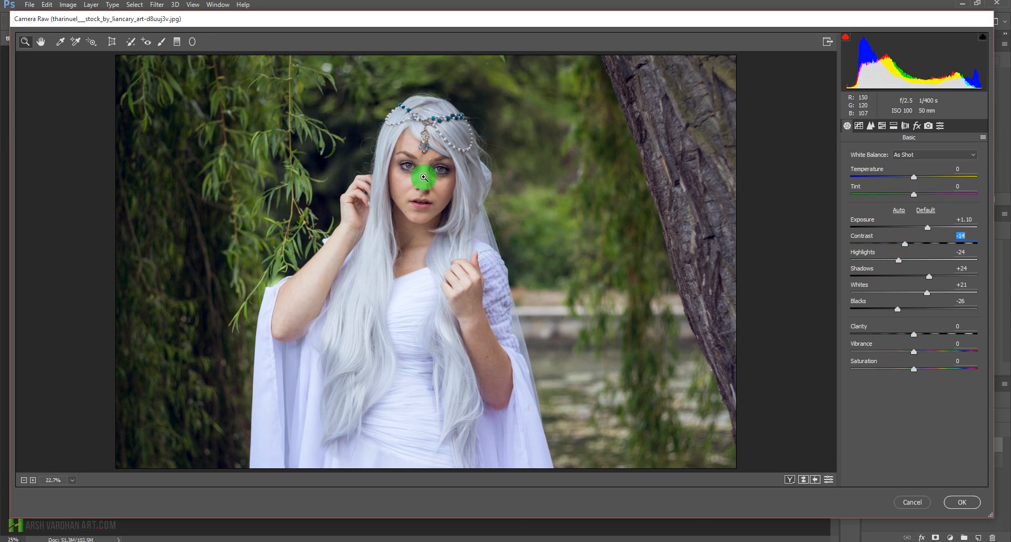
pyautogui.moveTo(899, 261); pyautogui.dragTo(892, 262)
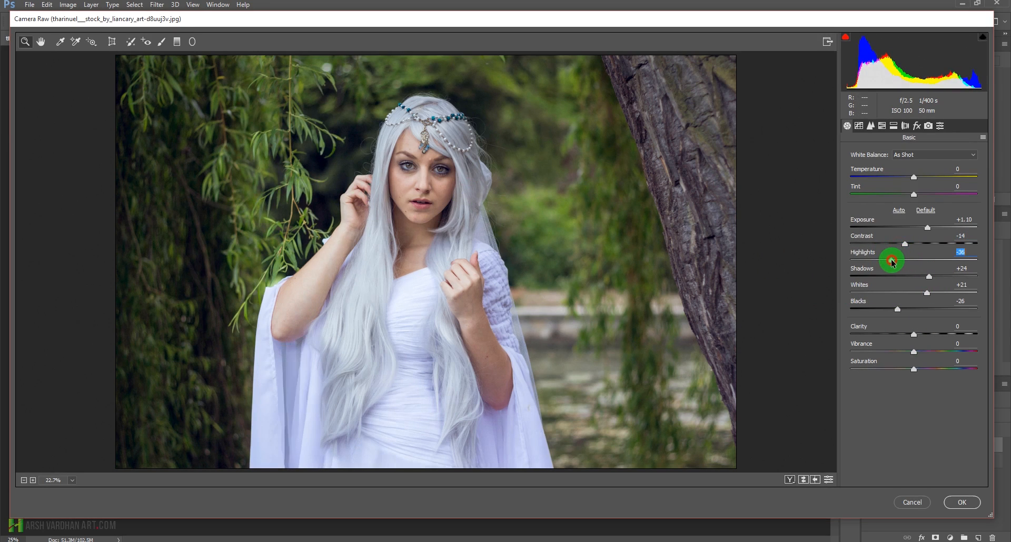
pyautogui.click(930, 277)
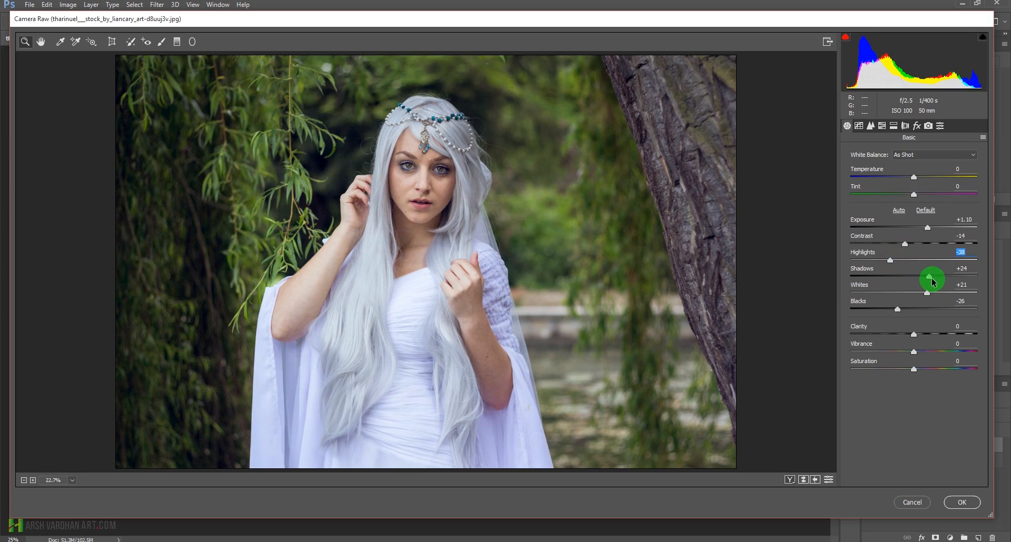
pyautogui.moveTo(897, 310); pyautogui.dragTo(905, 312)
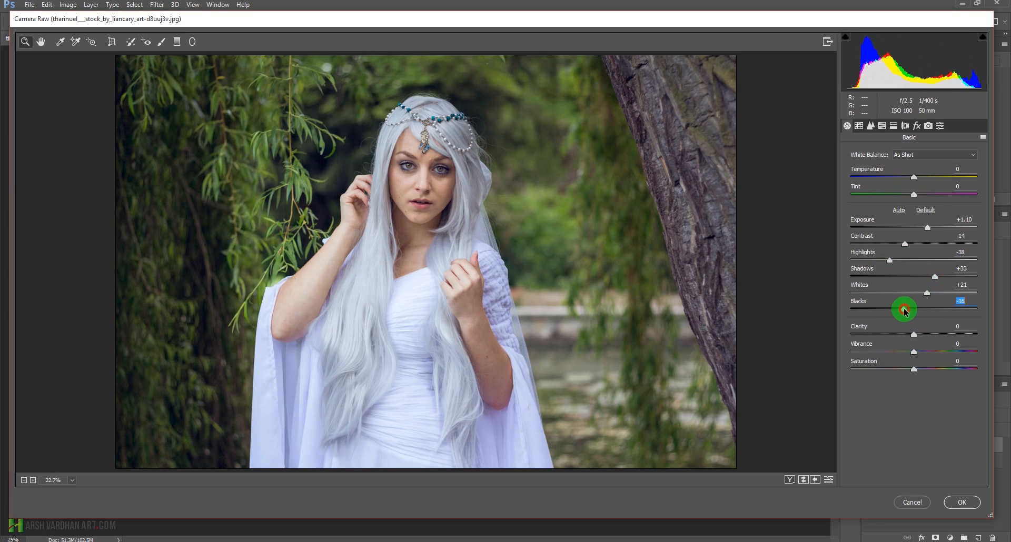
pyautogui.click(915, 354)
pyautogui.moveTo(914, 369); pyautogui.dragTo(925, 369)
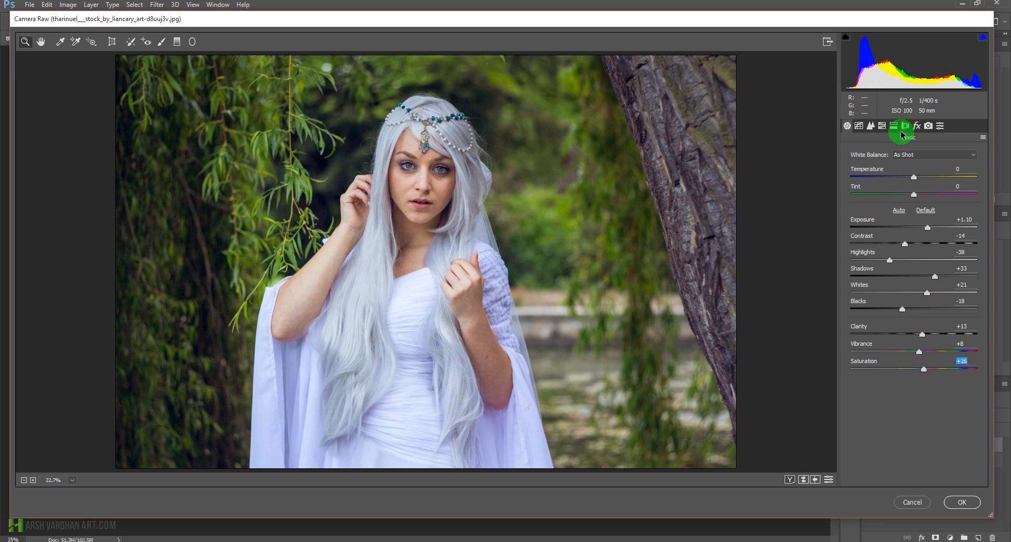
# Step: Sharpen with Amount 46 and Masking 84, and set the Luminance noise reduction to 25
pyautogui.click(872, 127)
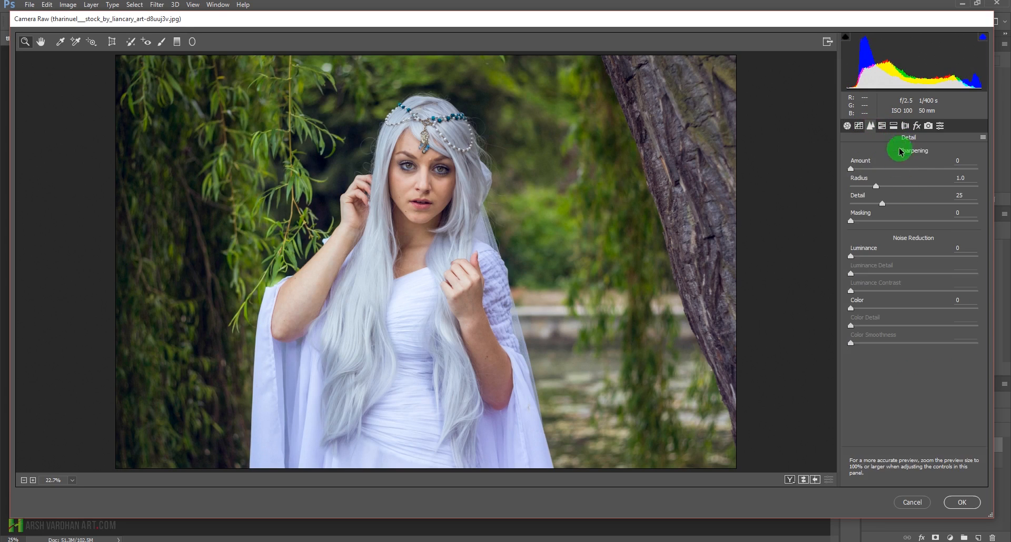
pyautogui.moveTo(857, 169); pyautogui.dragTo(892, 172)
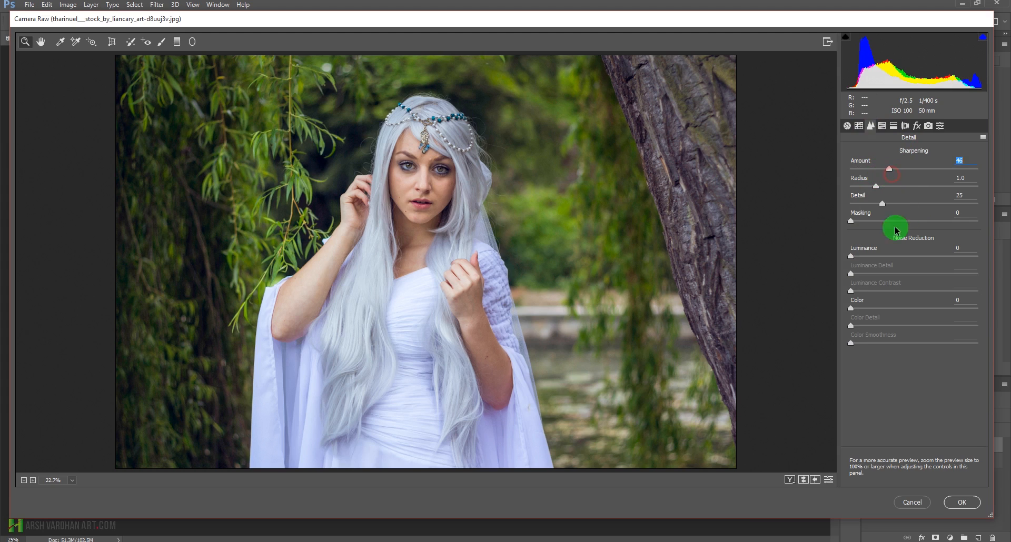
pyautogui.moveTo(856, 227); pyautogui.dragTo(957, 232)
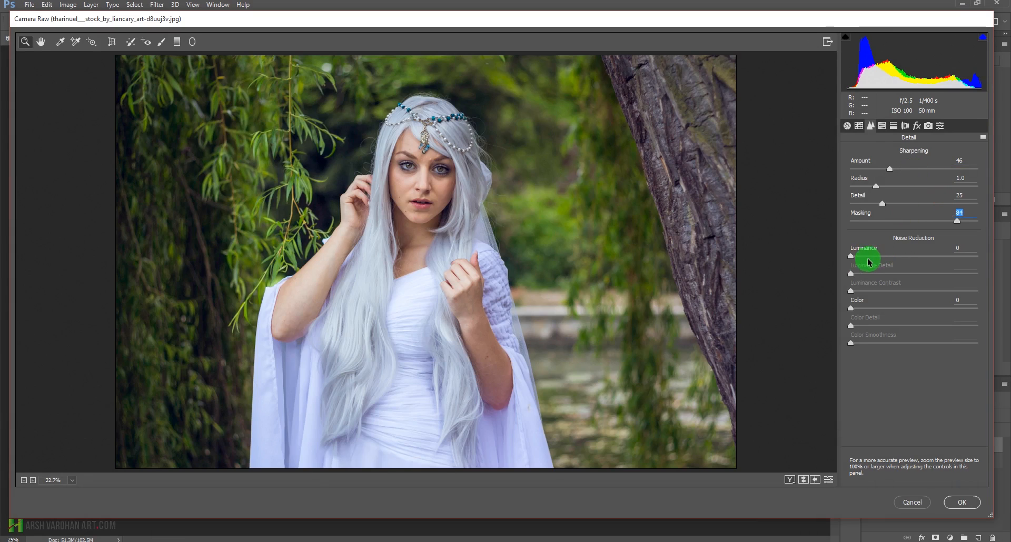
pyautogui.moveTo(852, 257); pyautogui.dragTo(883, 258)
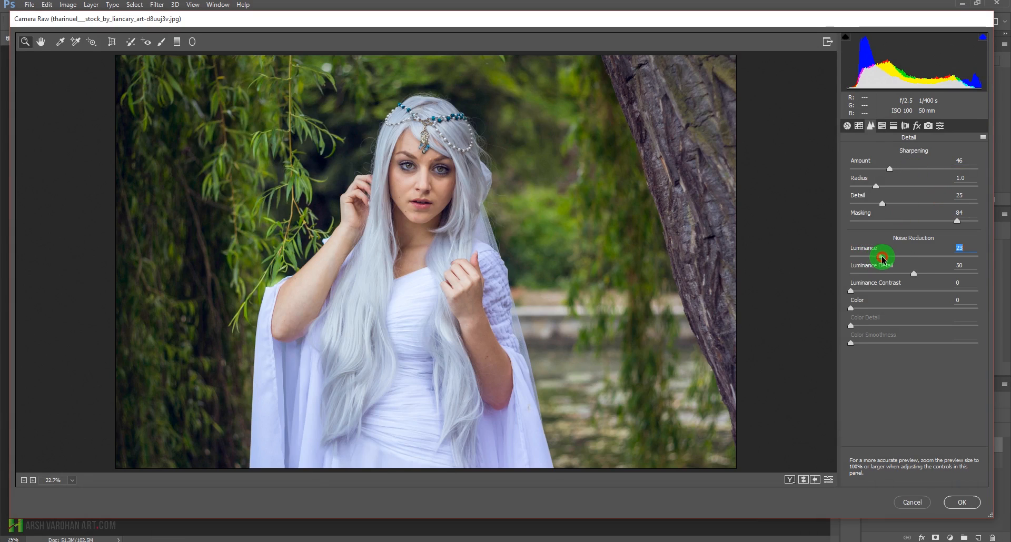
pyautogui.click(455, 197)
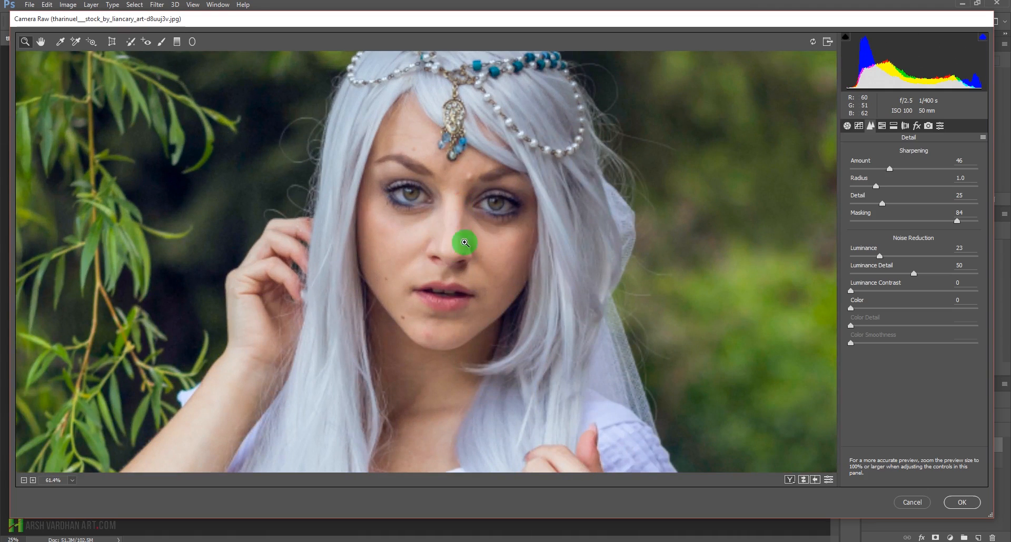
pyautogui.moveTo(879, 256); pyautogui.dragTo(883, 256)
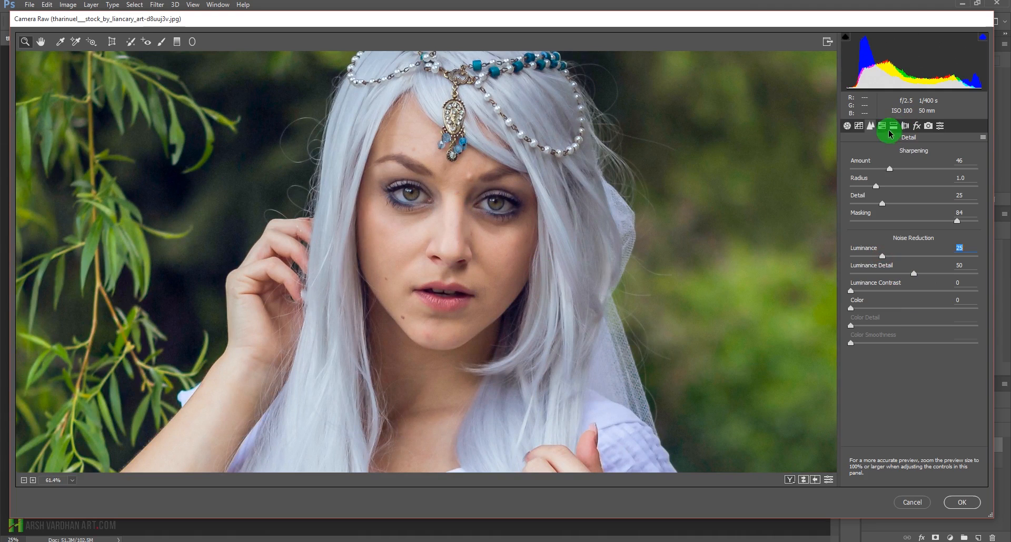
pyautogui.rightClick(583, 180)
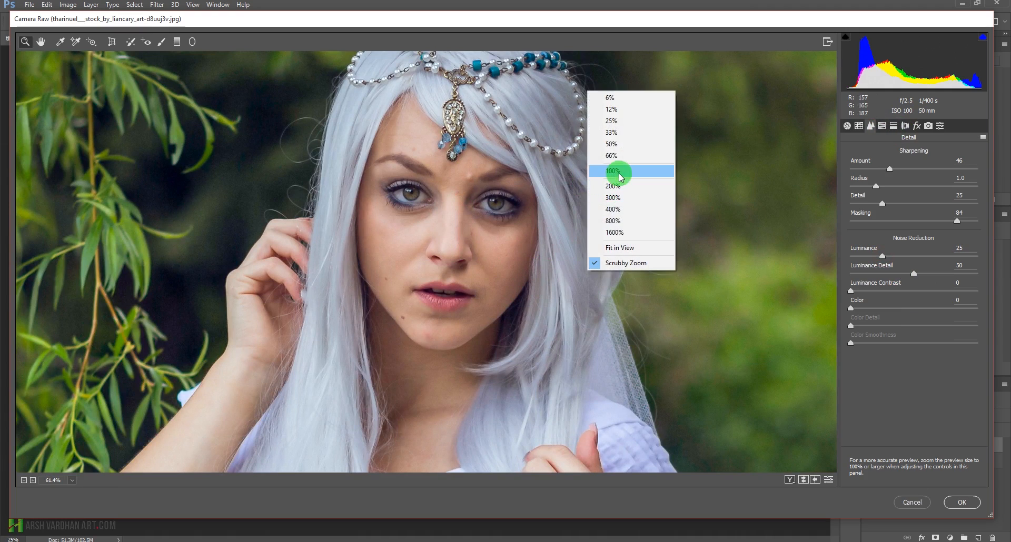
pyautogui.click(619, 247)
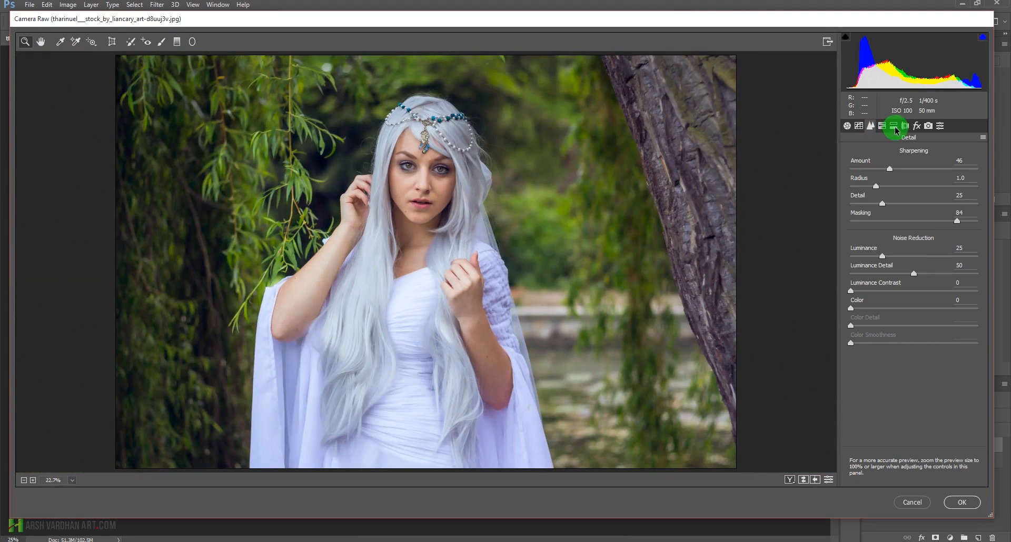
pyautogui.click(905, 126)
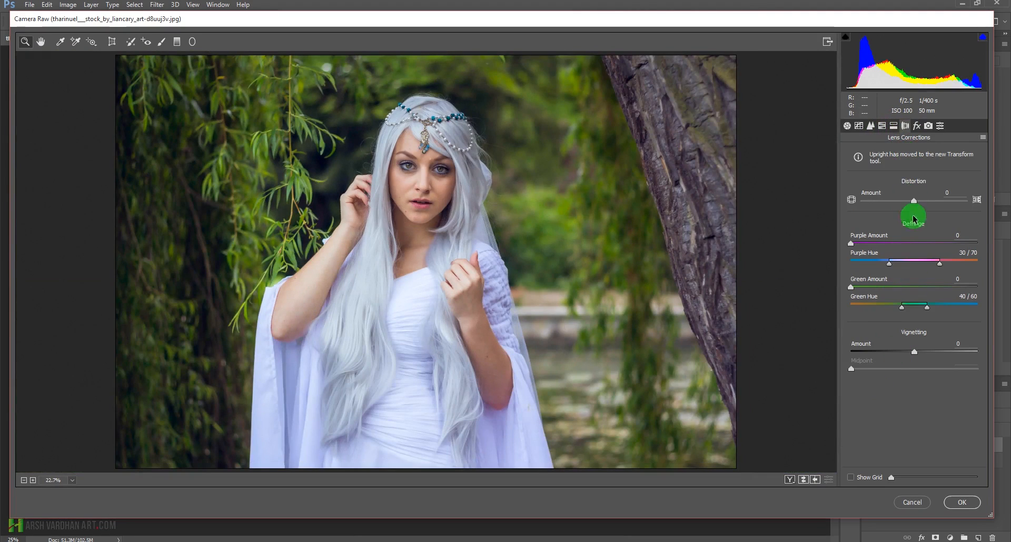
pyautogui.click(894, 127)
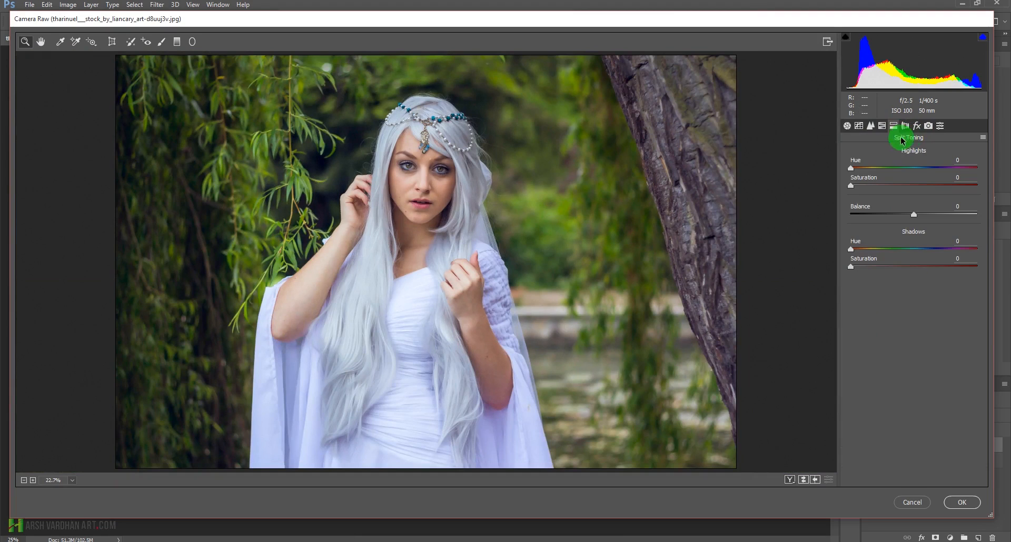
pyautogui.click(881, 127)
pyautogui.click(856, 127)
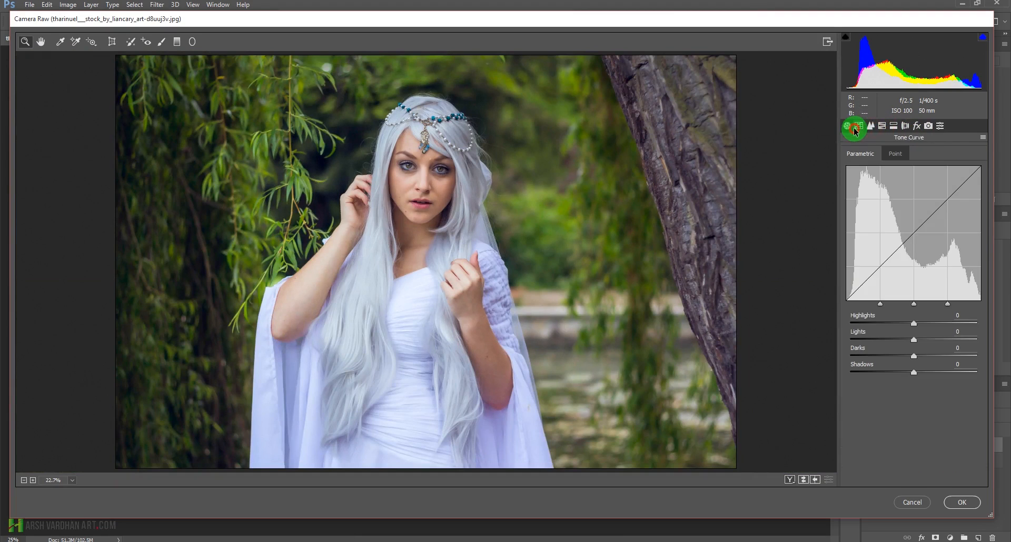
pyautogui.click(847, 126)
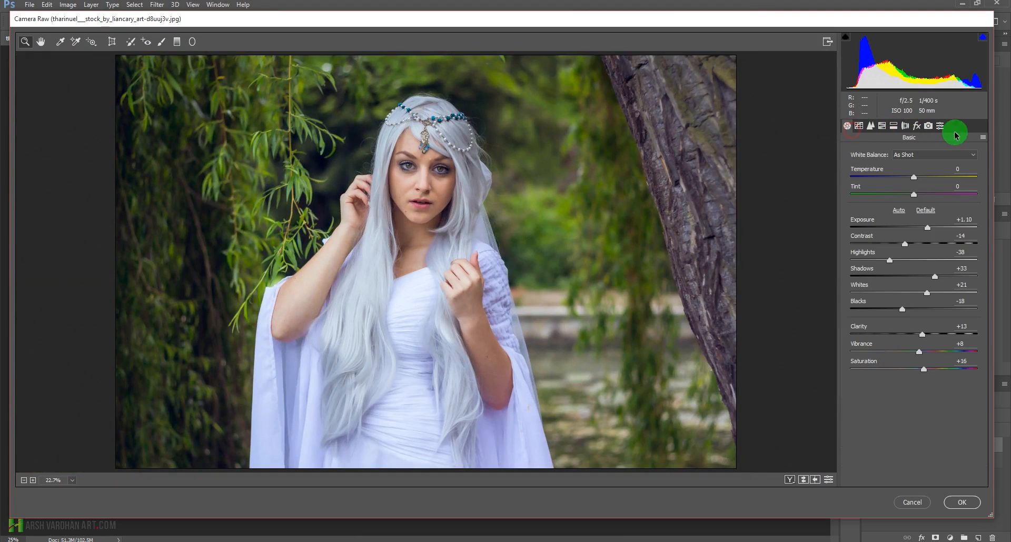
# Step: Apply the Camera Raw adjustments to Layer 1 and compare the result with the original background
pyautogui.click(962, 502)
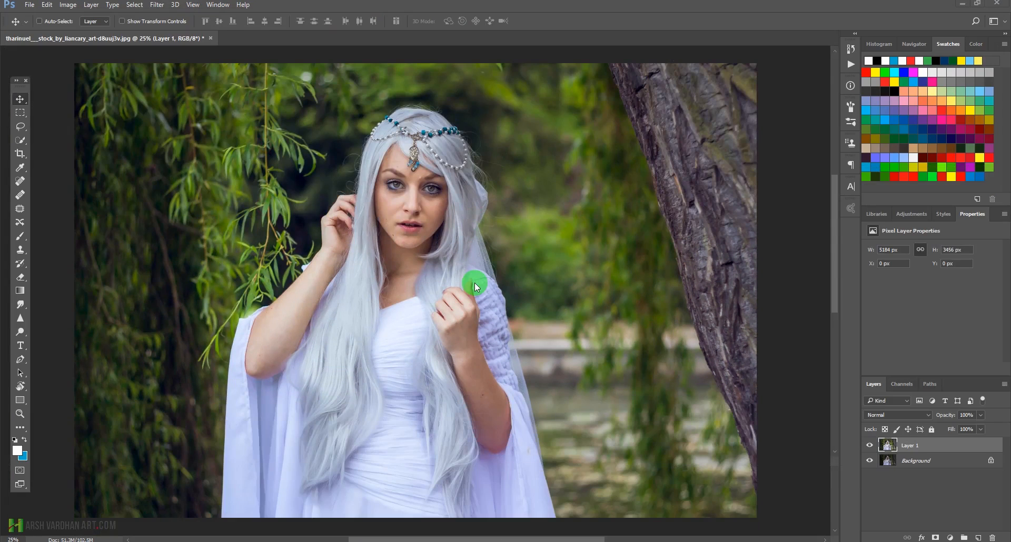
pyautogui.click(531, 259)
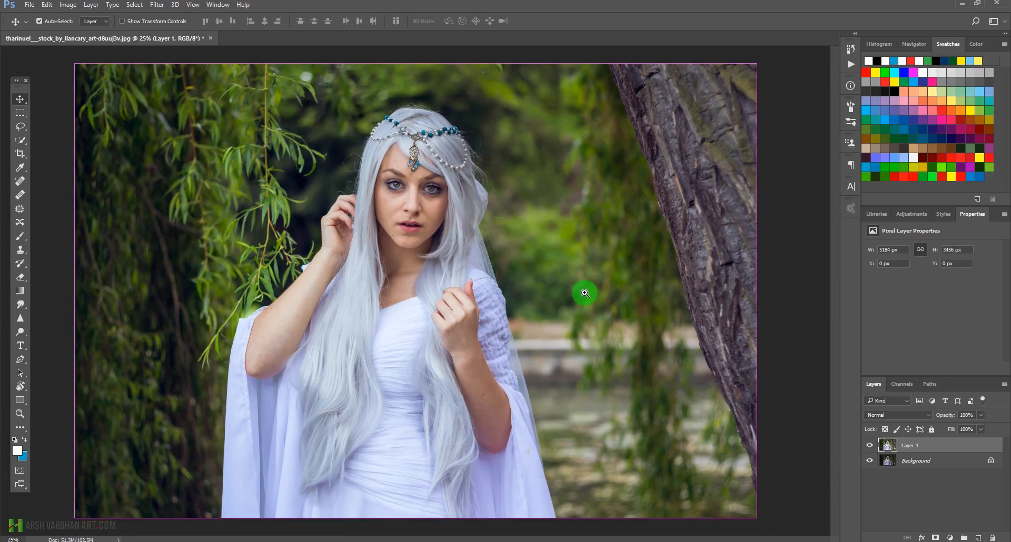
pyautogui.click(869, 447)
pyautogui.click(869, 446)
# Step: Add a new empty layer above Layer 1 for retouching the face
pyautogui.moveTo(420, 210); pyautogui.dragTo(416, 240)
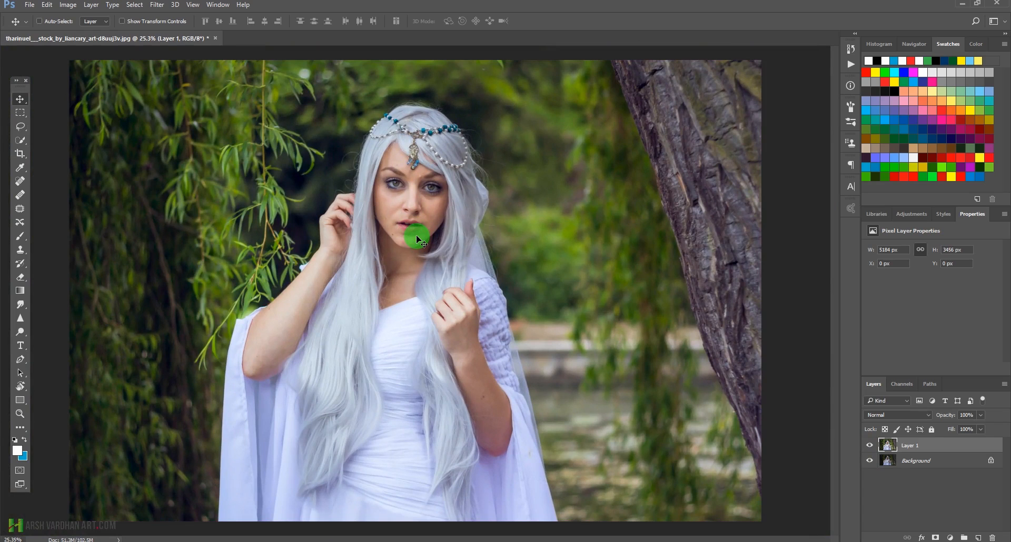
pyautogui.moveTo(389, 221); pyautogui.dragTo(436, 278)
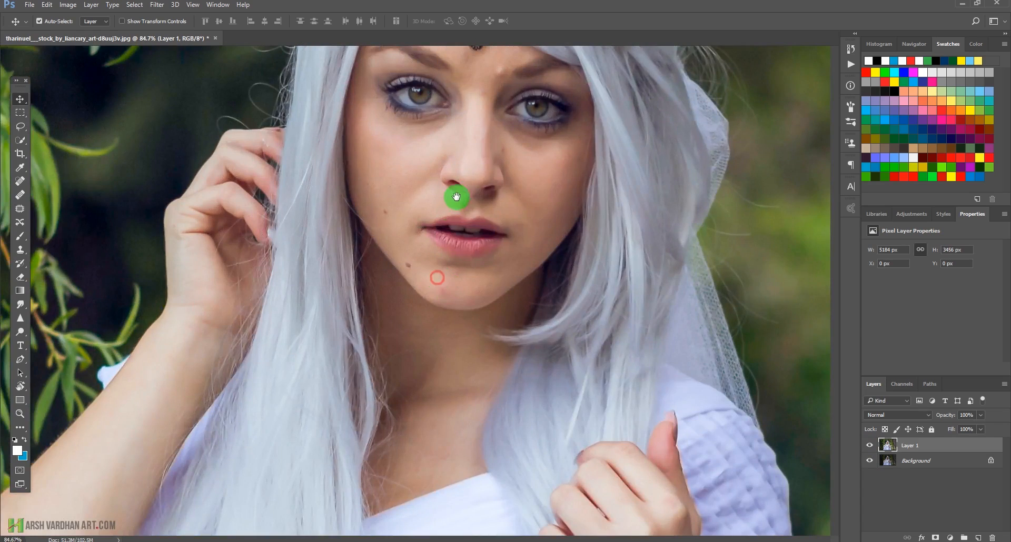
pyautogui.moveTo(454, 199); pyautogui.dragTo(405, 300)
pyautogui.moveTo(408, 265); pyautogui.dragTo(427, 275)
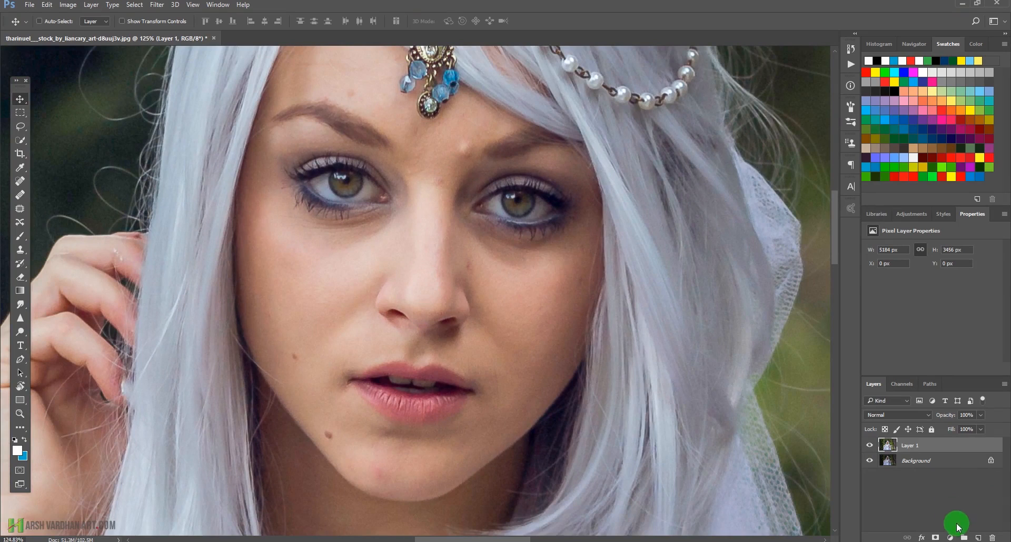
pyautogui.click(977, 537)
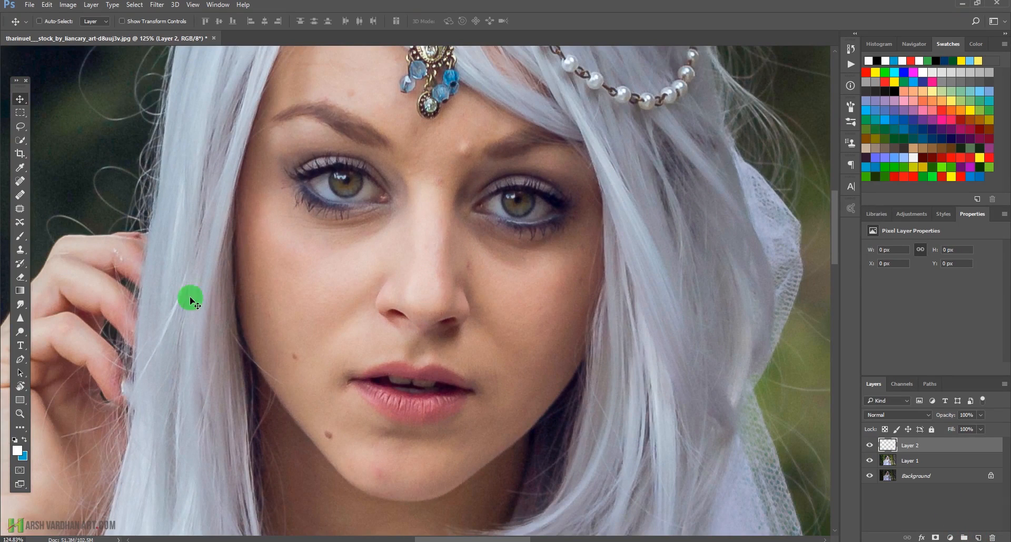
# Step: Remove the bump between the eyebrows and the moles and blemishes on the cheek, chin and forehead with the Spot Healing Brush
pyautogui.click(21, 183)
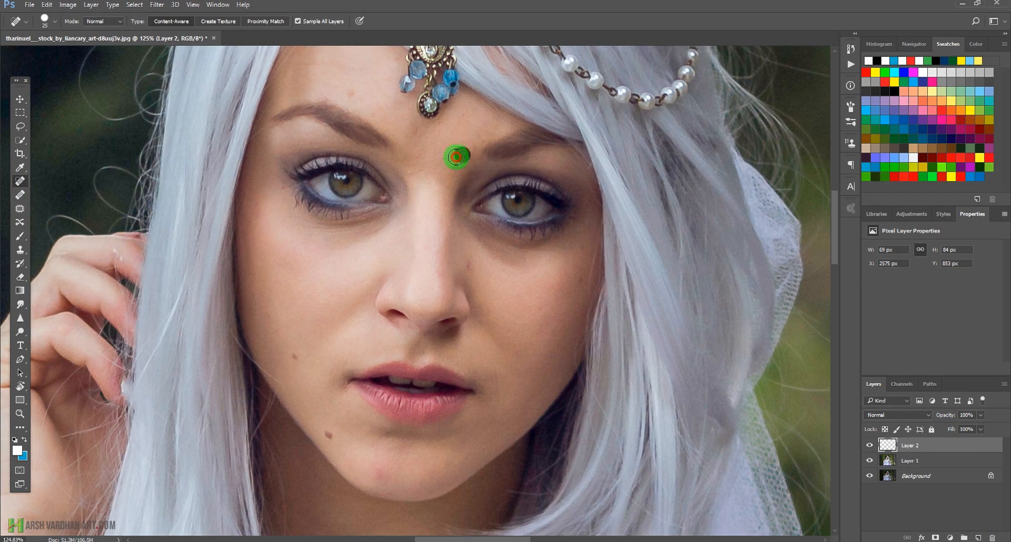
pyautogui.click(329, 429)
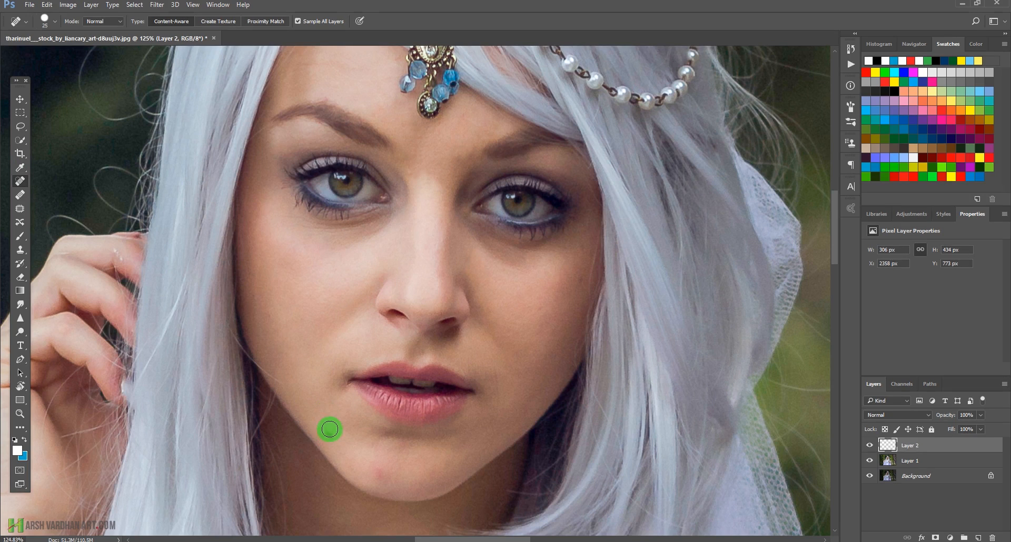
pyautogui.moveTo(326, 434); pyautogui.dragTo(341, 447)
pyautogui.click(383, 473)
pyautogui.moveTo(395, 486); pyautogui.dragTo(427, 479)
pyautogui.moveTo(522, 410); pyautogui.dragTo(505, 415)
pyautogui.click(500, 402)
pyautogui.moveTo(514, 318)
pyautogui.mouseDown()
pyautogui.moveTo(550, 323)
pyautogui.moveTo(538, 308)
pyautogui.moveTo(582, 279)
pyautogui.moveTo(576, 258)
pyautogui.moveTo(587, 220)
pyautogui.mouseUp()
pyautogui.click(576, 255)
pyautogui.moveTo(484, 319); pyautogui.dragTo(525, 428)
pyautogui.moveTo(411, 157)
pyautogui.mouseDown()
pyautogui.moveTo(457, 158)
pyautogui.moveTo(466, 131)
pyautogui.mouseUp()
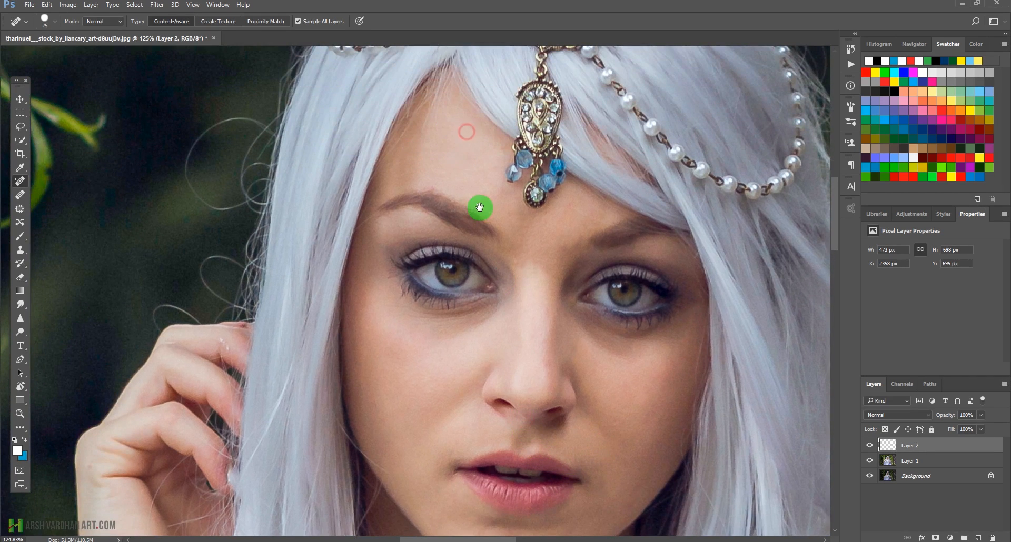
# Step: Heal the moles on the upper arm and near the elbow of the raised arm
pyautogui.scroll(-10, 479, 208)
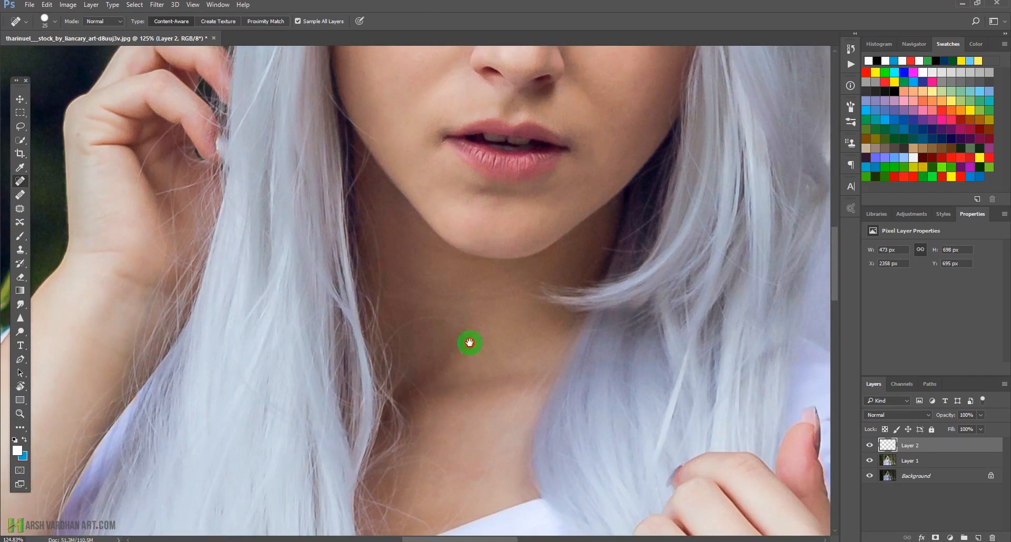
pyautogui.scroll(-8, 453, 337)
pyautogui.hscroll(-14, 458, 287)
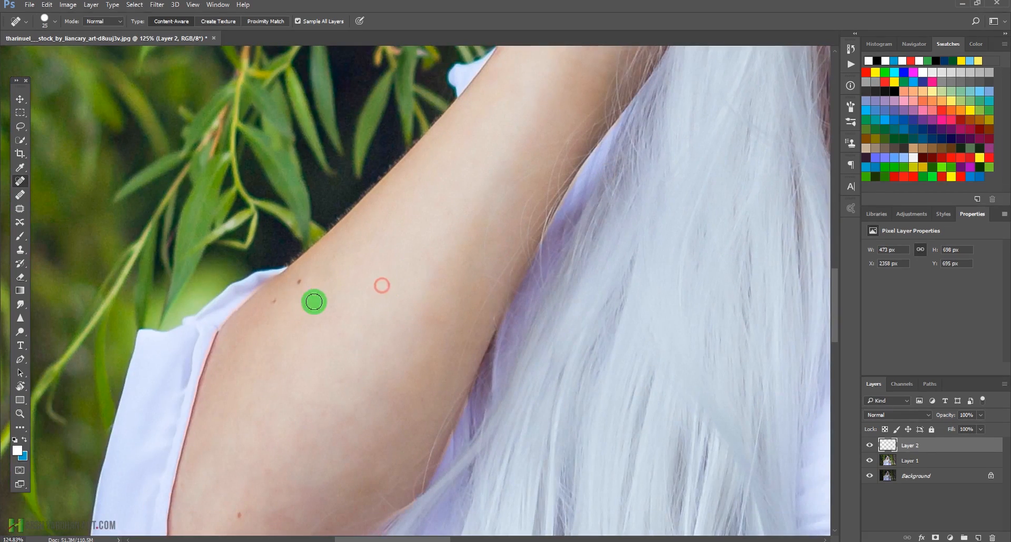
pyautogui.click(302, 283)
pyautogui.click(273, 300)
pyautogui.moveTo(255, 414); pyautogui.dragTo(280, 296)
pyautogui.click(260, 395)
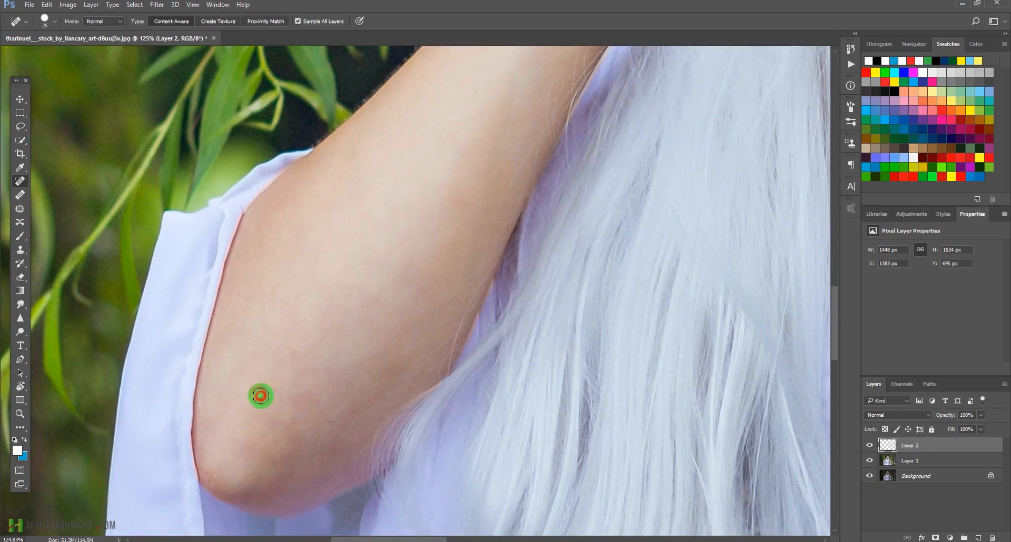
# Step: Heal the small blemishes on the other forearm, whose hand rests near the chest
pyautogui.hscroll(12, 456, 377)
pyautogui.scroll(-3, 506, 314)
pyautogui.moveTo(475, 399); pyautogui.dragTo(479, 412)
pyautogui.moveTo(530, 361); pyautogui.dragTo(477, 138)
pyautogui.moveTo(480, 207); pyautogui.dragTo(526, 401)
pyautogui.moveTo(443, 154); pyautogui.dragTo(460, 264)
pyautogui.click(328, 181)
pyautogui.moveTo(385, 298); pyautogui.dragTo(395, 316)
pyautogui.moveTo(377, 216); pyautogui.dragTo(458, 422)
pyautogui.moveTo(470, 349); pyautogui.dragTo(396, 107)
pyautogui.moveTo(550, 233); pyautogui.dragTo(545, 243)
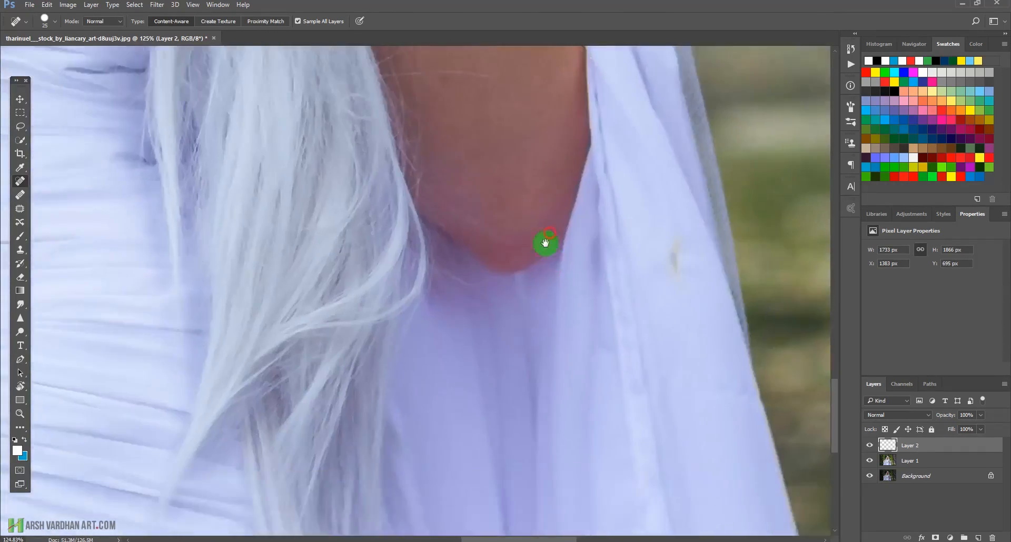
# Step: Heal the yellowish stain on the white sleeve fabric beside the lowered elbow
pyautogui.moveTo(571, 493); pyautogui.dragTo(553, 262)
pyautogui.moveTo(630, 219); pyautogui.dragTo(561, 474)
pyautogui.moveTo(588, 271)
pyautogui.mouseDown()
pyautogui.moveTo(586, 310)
pyautogui.moveTo(587, 276)
pyautogui.mouseUp()
pyautogui.click(583, 296)
pyautogui.moveTo(447, 264); pyautogui.dragTo(558, 361)
pyautogui.moveTo(431, 307); pyautogui.dragTo(646, 418)
pyautogui.moveTo(547, 358); pyautogui.dragTo(591, 460)
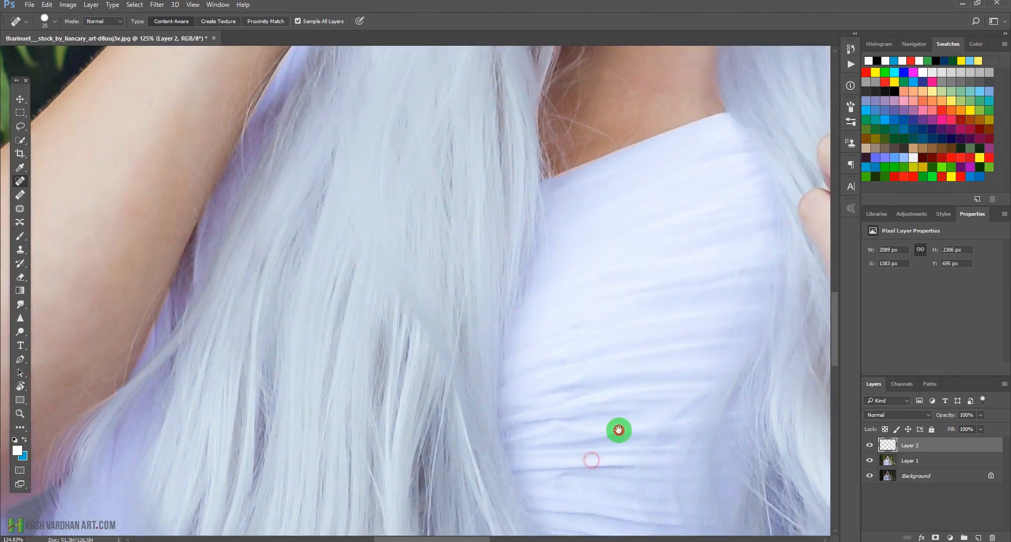
# Step: Inspect the dress, hair, neck and face up close for remaining blemishes, ending on the whole image
pyautogui.moveTo(618, 430); pyautogui.dragTo(683, 242)
pyautogui.moveTo(500, 437); pyautogui.dragTo(532, 437)
pyautogui.moveTo(554, 282); pyautogui.dragTo(494, 474)
pyautogui.moveTo(529, 228); pyautogui.dragTo(490, 413)
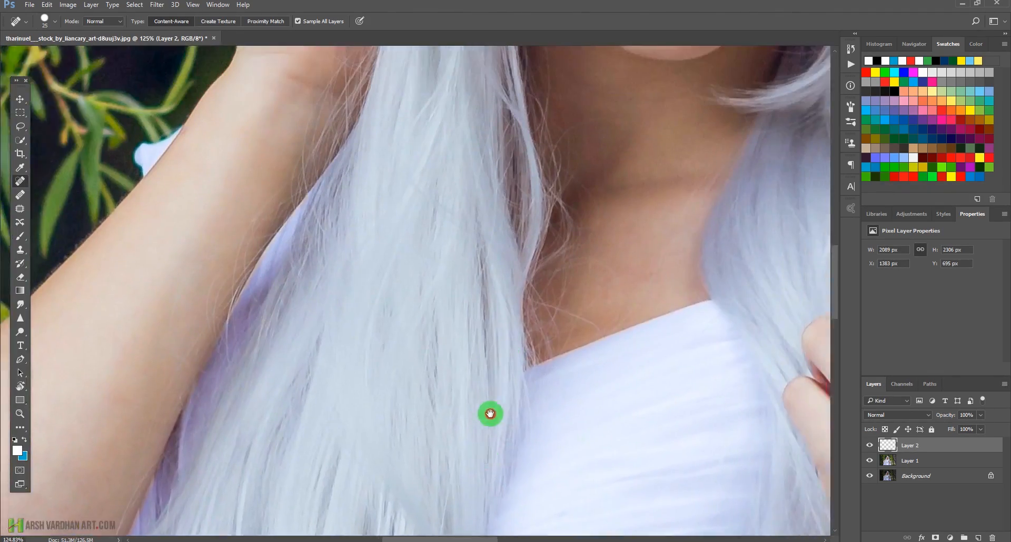
pyautogui.moveTo(604, 217); pyautogui.dragTo(544, 390)
pyautogui.moveTo(603, 171); pyautogui.dragTo(570, 368)
pyautogui.moveTo(603, 258)
pyautogui.mouseDown()
pyautogui.moveTo(561, 320)
pyautogui.moveTo(544, 322)
pyautogui.mouseUp()
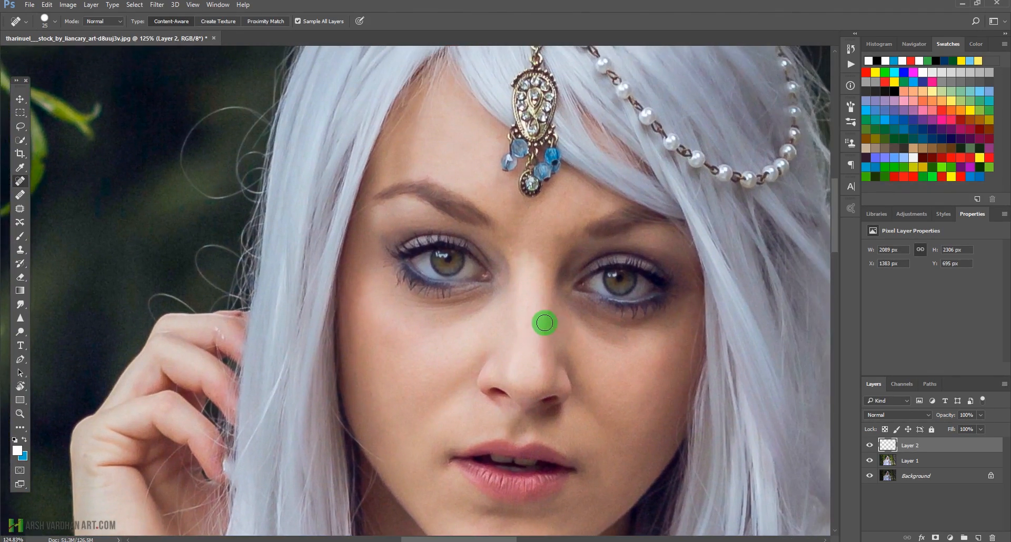
pyautogui.hotkey('ctrl', '0')
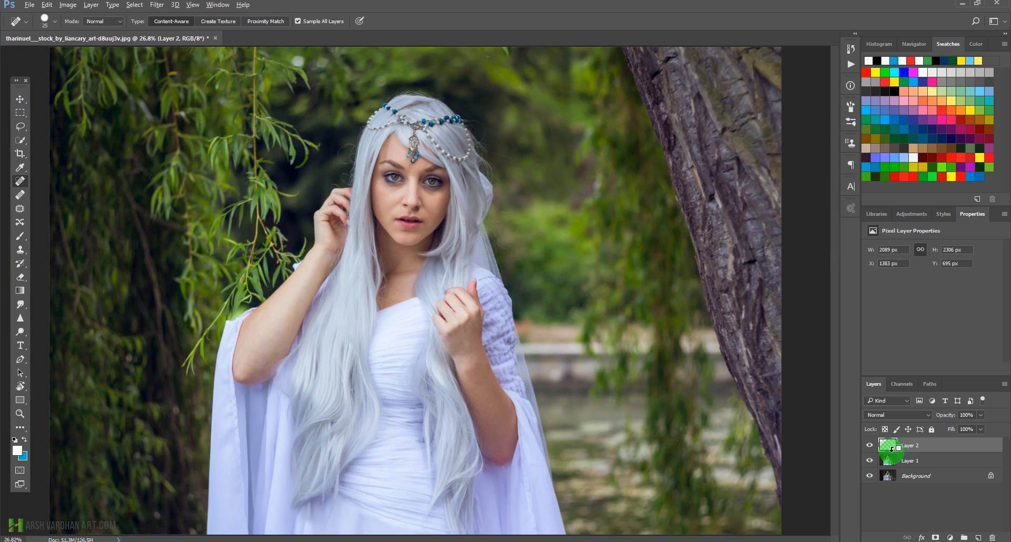
# Step: Stamp all visible layers onto a new layer and apply Surface Blur with radius 5 pixels and threshold 18
pyautogui.hotkey('ctrl', 'shift', 'alt', 'e')
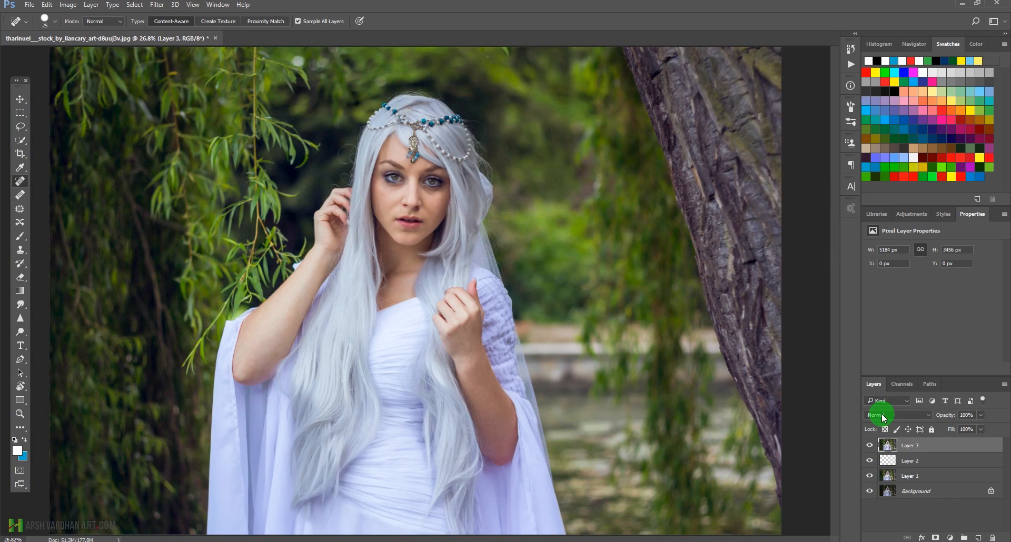
pyautogui.click(156, 4)
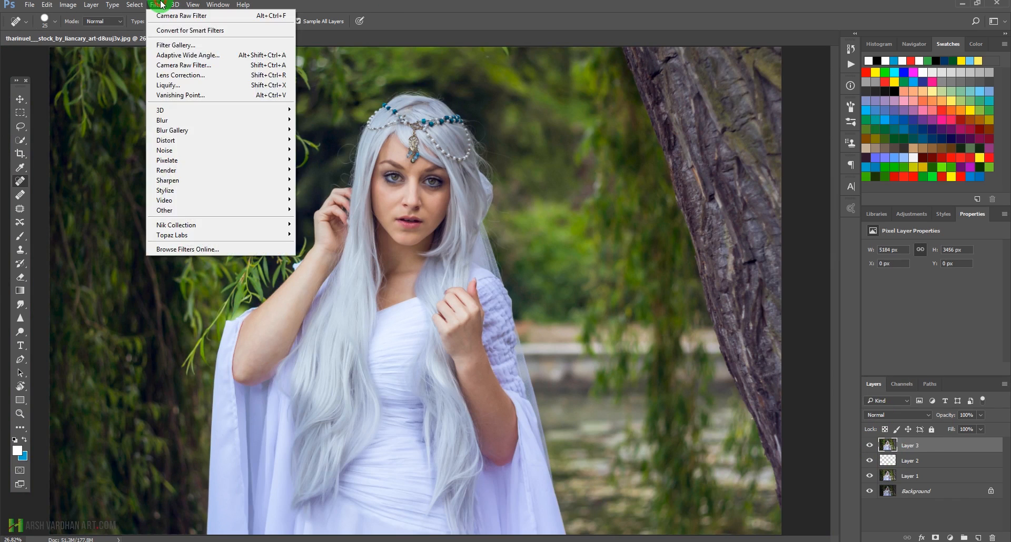
pyautogui.moveTo(182, 118)
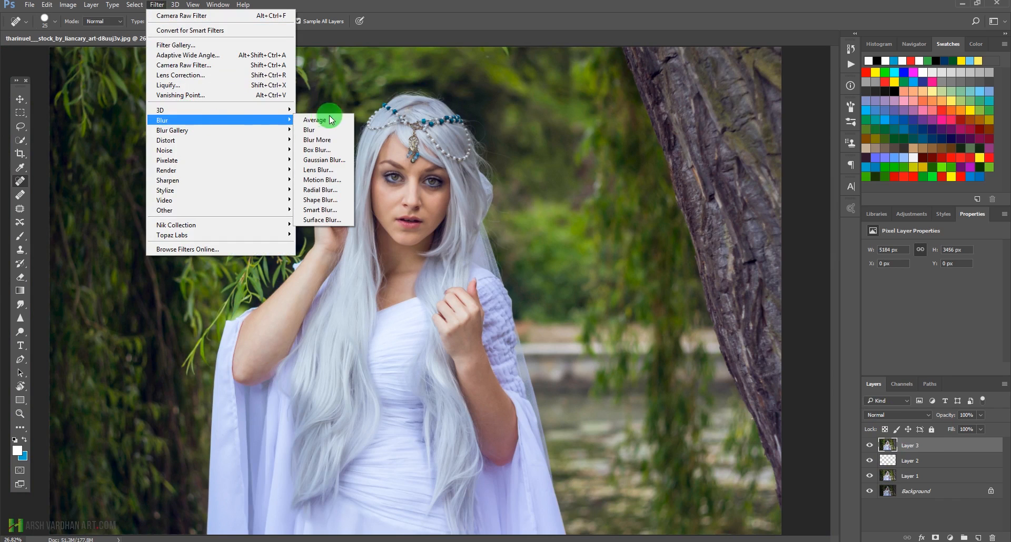
pyautogui.click(321, 219)
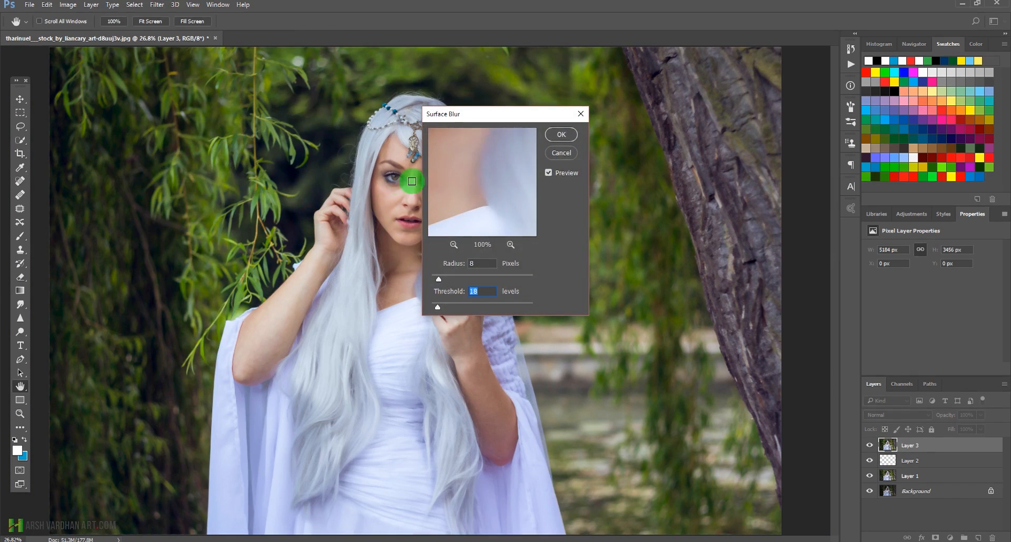
pyautogui.moveTo(482, 123); pyautogui.dragTo(585, 125)
pyautogui.click(420, 210)
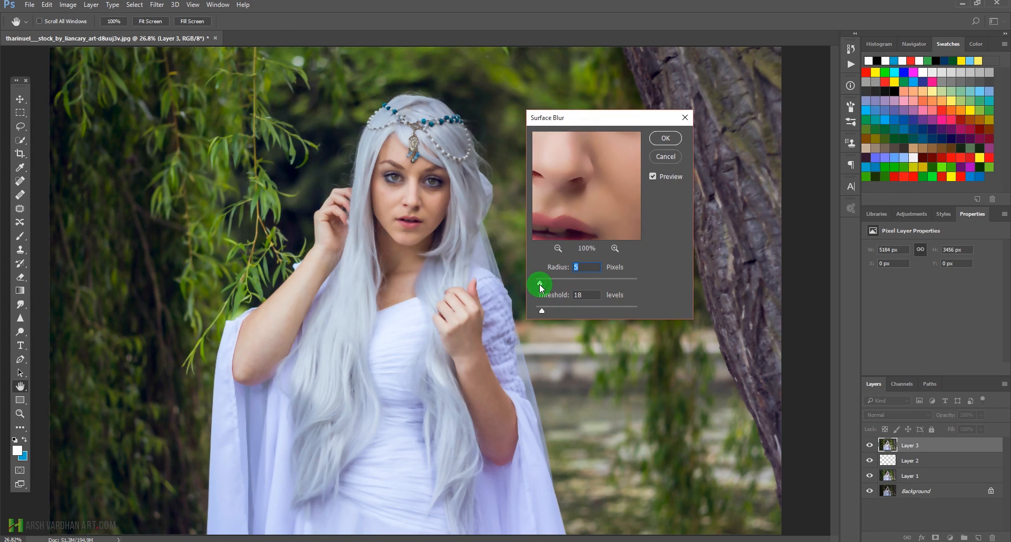
pyautogui.click(441, 206)
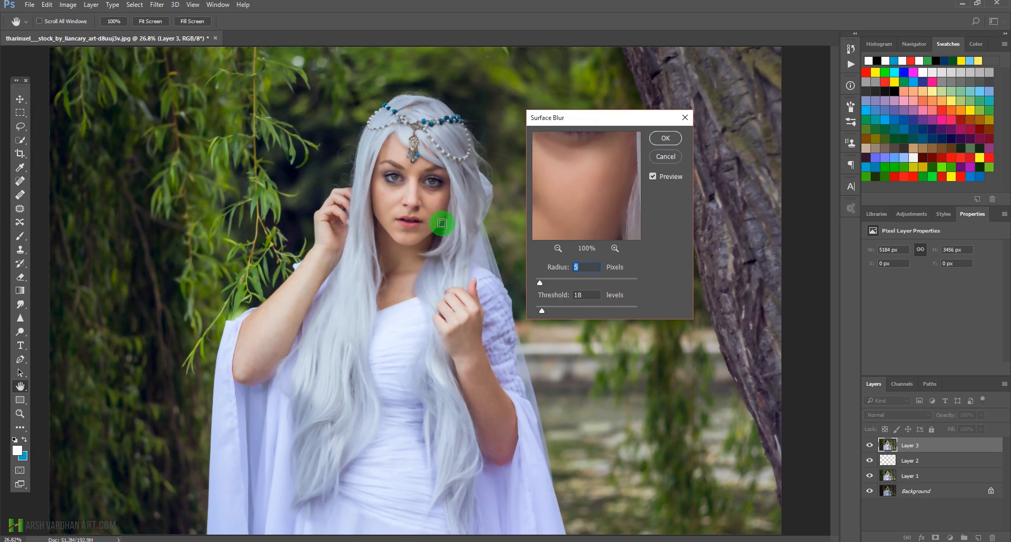
pyautogui.click(664, 139)
pyautogui.press('j')
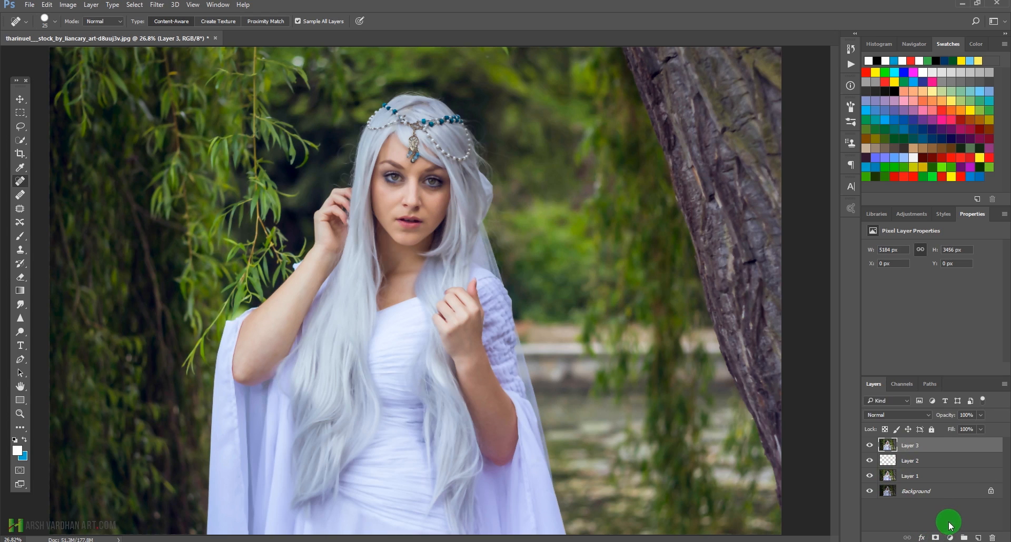
# Step: Add a black mask to the blurred layer and set up a soft brush at 40% opacity, framing the face
pyautogui.keyDown('alt'); pyautogui.click(935, 537); pyautogui.keyUp('alt')
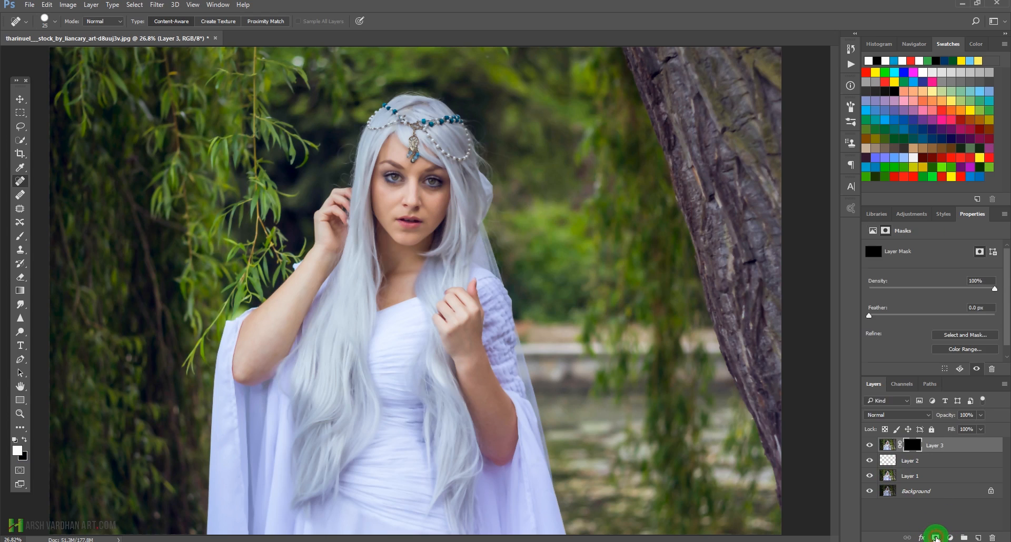
pyautogui.scroll(8, 447, 219)
pyautogui.scroll(-3, 457, 228)
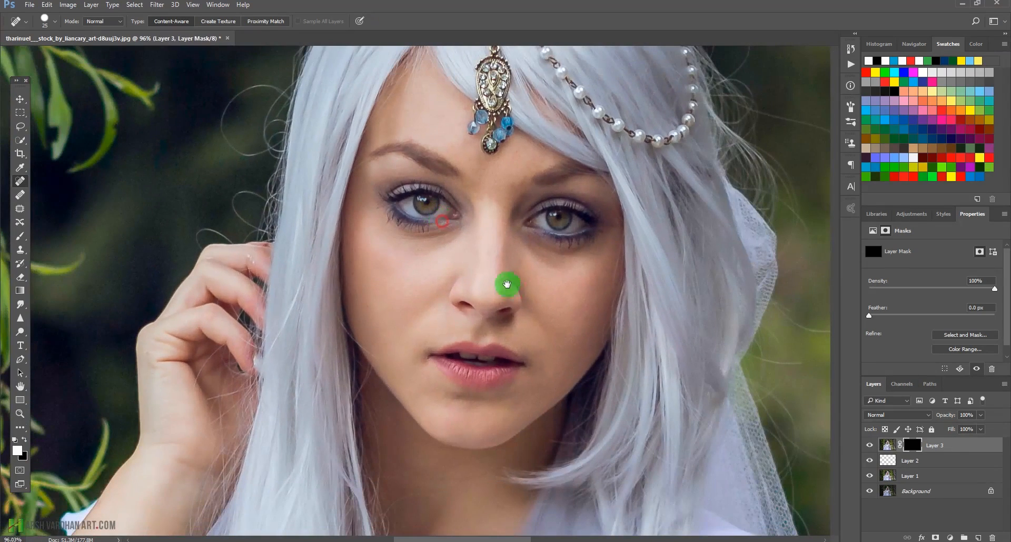
pyautogui.press('b')
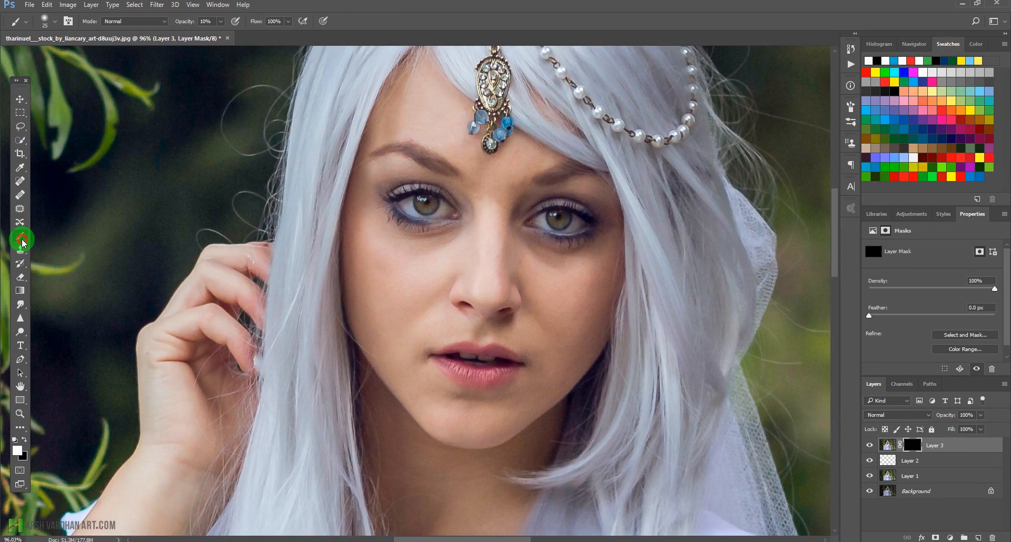
pyautogui.click(55, 21)
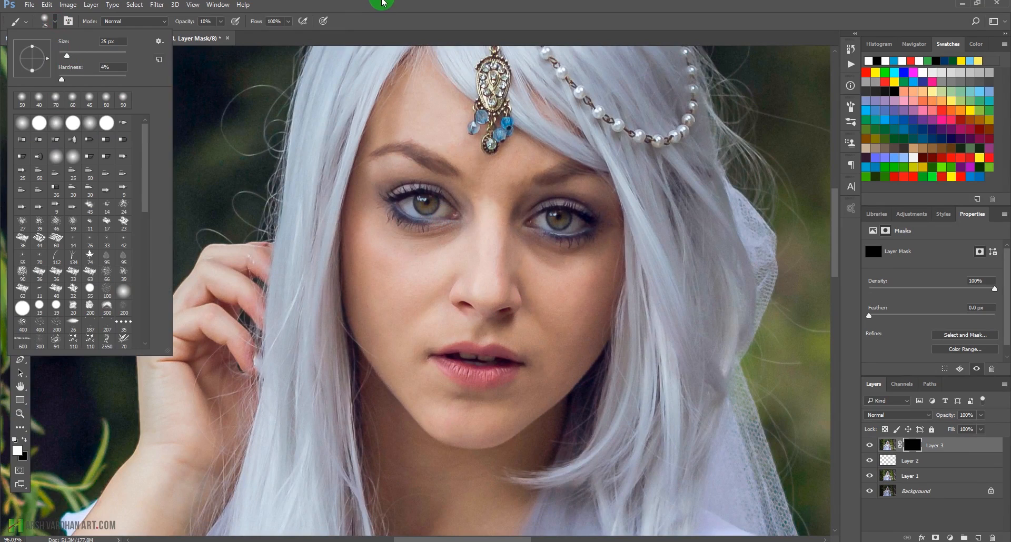
pyautogui.click(327, 5)
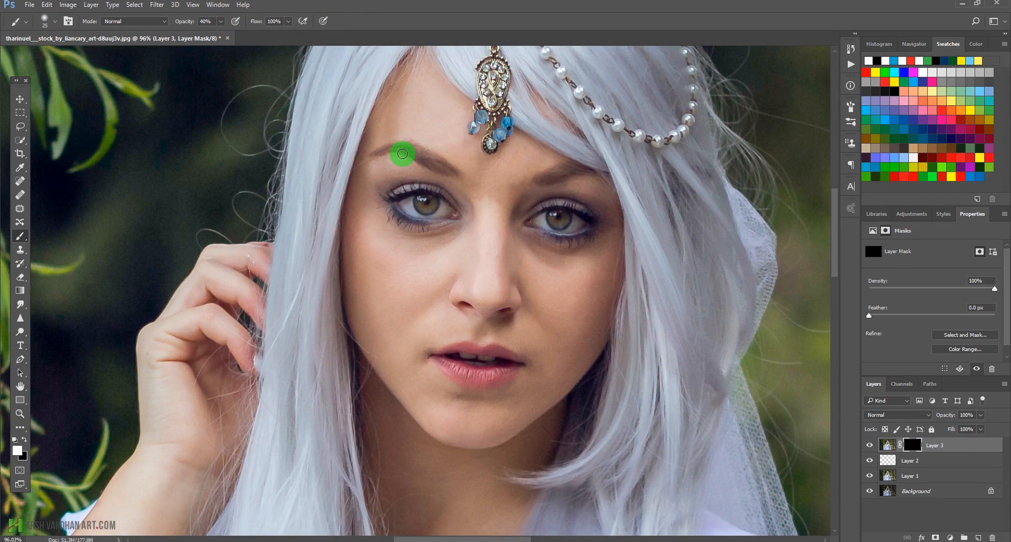
# Step: Paint white on the mask to reveal the smoothing on the forehead and between the eyebrows
pyautogui.press(']')
pyautogui.press(']')
pyautogui.press(']')
pyautogui.press(']')
pyautogui.press(']')
pyautogui.press(']')
pyautogui.press(']')
pyautogui.moveTo(445, 135)
pyautogui.mouseDown()
pyautogui.moveTo(428, 107)
pyautogui.moveTo(456, 147)
pyautogui.moveTo(462, 132)
pyautogui.mouseUp()
pyautogui.press('[')
pyautogui.press('[')
pyautogui.press('[')
pyautogui.click(492, 176)
pyautogui.click(515, 162)
# Step: Reveal the smoothing on the upper eyelid, temple and outer cheek on the raised-hand side with a smaller brush
pyautogui.press('[')
pyautogui.click(403, 176)
pyautogui.moveTo(403, 176); pyautogui.dragTo(468, 205)
pyautogui.press('[')
pyautogui.press('[')
pyautogui.click(359, 195)
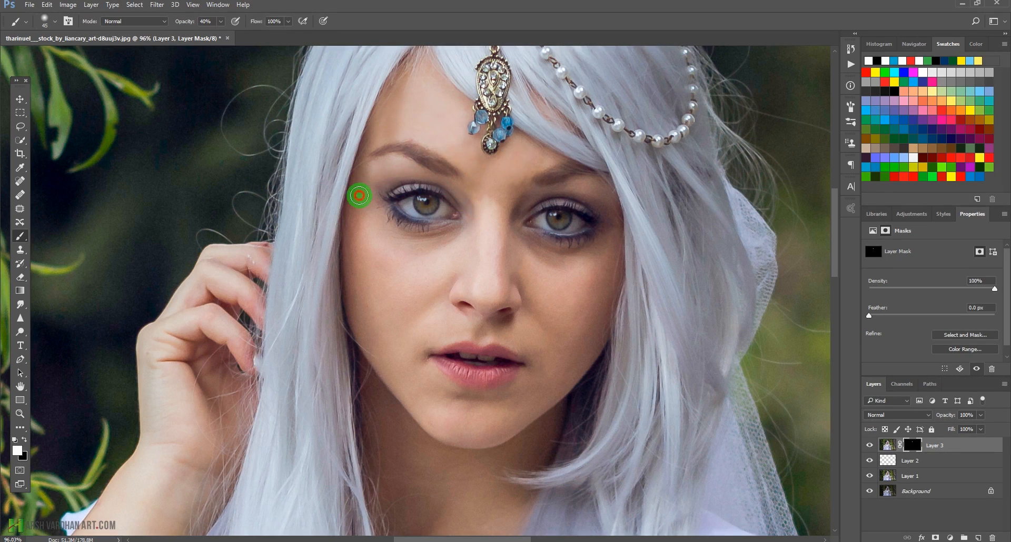
pyautogui.moveTo(363, 208)
pyautogui.mouseDown()
pyautogui.moveTo(354, 219)
pyautogui.moveTo(370, 279)
pyautogui.mouseUp()
# Step: Paint the mask under the eye on the raised-hand side and in toward the nose
pyautogui.press(']')
pyautogui.press(']')
pyautogui.moveTo(372, 242); pyautogui.dragTo(386, 237)
pyautogui.click(449, 242)
pyautogui.moveTo(449, 241)
pyautogui.mouseDown()
pyautogui.moveTo(413, 235)
pyautogui.moveTo(462, 258)
pyautogui.moveTo(482, 200)
pyautogui.moveTo(502, 235)
pyautogui.moveTo(496, 259)
pyautogui.mouseUp()
# Step: Reveal the smoothing around the other eye, covering its lower area, upper eyelid and outer cheekbone
pyautogui.press('[')
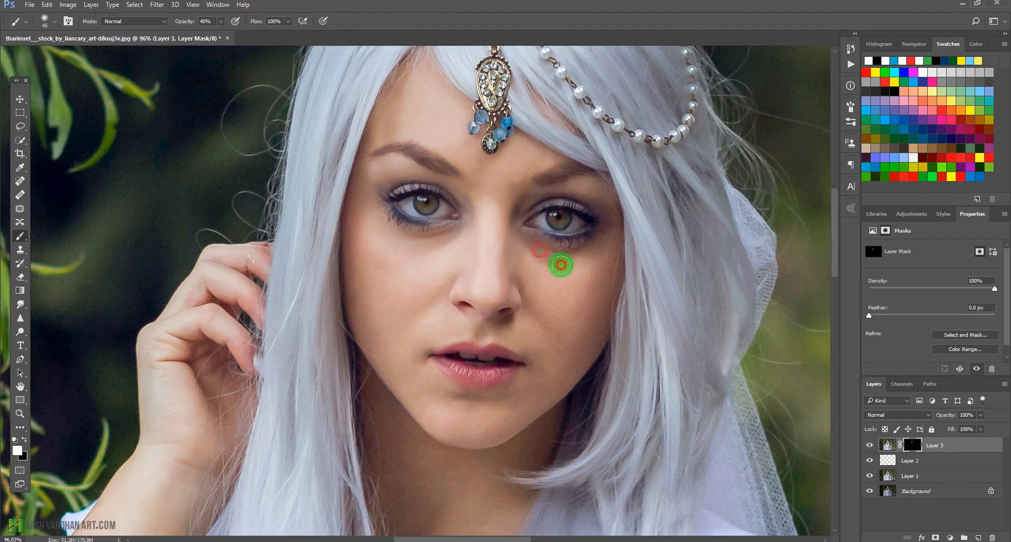
pyautogui.click(545, 194)
pyautogui.moveTo(546, 194)
pyautogui.mouseDown()
pyautogui.moveTo(579, 196)
pyautogui.moveTo(606, 221)
pyautogui.mouseUp()
pyautogui.press(']')
pyautogui.press(']')
pyautogui.moveTo(599, 265); pyautogui.dragTo(588, 269)
# Step: Paint the mask with a larger brush over the cheek and jaw on the side away from the raised hand
pyautogui.press(']')
pyautogui.press(']')
pyautogui.moveTo(531, 286)
pyautogui.mouseDown()
pyautogui.moveTo(526, 297)
pyautogui.moveTo(557, 319)
pyautogui.moveTo(558, 370)
pyautogui.mouseUp()
pyautogui.press(']')
pyautogui.moveTo(599, 296)
pyautogui.mouseDown()
pyautogui.moveTo(558, 383)
pyautogui.moveTo(528, 388)
pyautogui.mouseUp()
# Step: Reveal the smoothing above the upper lip and on the tip of the nose
pyautogui.moveTo(472, 334); pyautogui.dragTo(512, 334)
pyautogui.press('[')
pyautogui.moveTo(493, 302)
pyautogui.mouseDown()
pyautogui.moveTo(504, 279)
pyautogui.moveTo(472, 298)
pyautogui.mouseUp()
pyautogui.click(491, 291)
# Step: Paint the mask over the cheek and jawline on the raised-hand side with a 70 px brush
pyautogui.press(']')
pyautogui.click(400, 297)
pyautogui.click(400, 273)
pyautogui.click(369, 280)
pyautogui.click(365, 299)
pyautogui.click(387, 349)
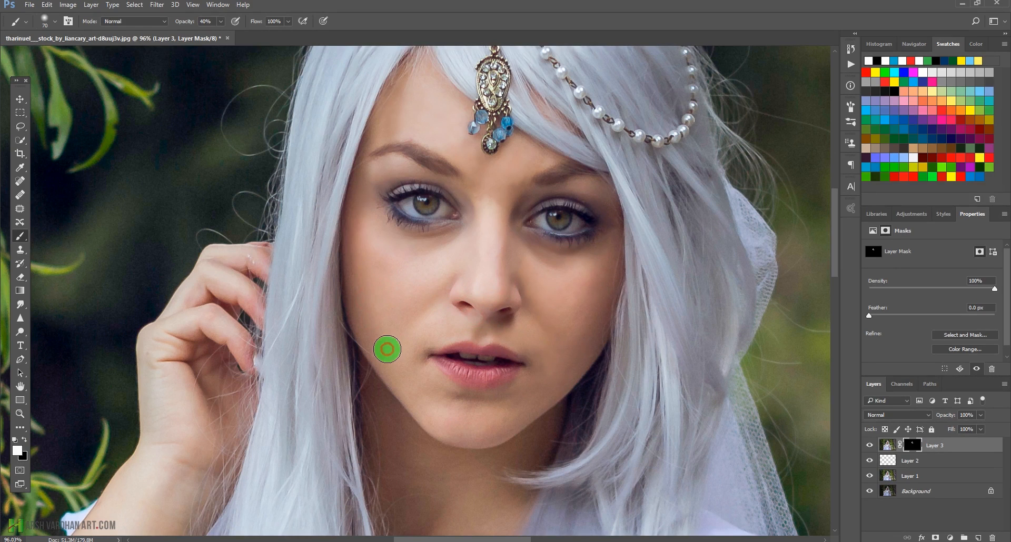
# Step: Reveal the smoothing on the raised hand, wrist and the upper part of its forearm
pyautogui.moveTo(386, 349); pyautogui.dragTo(412, 178)
pyautogui.press(']')
pyautogui.click(190, 174)
pyautogui.click(180, 265)
pyautogui.moveTo(181, 265)
pyautogui.mouseDown()
pyautogui.moveTo(213, 223)
pyautogui.moveTo(234, 158)
pyautogui.mouseUp()
pyautogui.click(228, 210)
pyautogui.click(166, 316)
pyautogui.click(198, 318)
pyautogui.click(177, 376)
# Step: Enlarge the brush to 150 px and paint the mask along the raised forearm
pyautogui.moveTo(159, 375)
pyautogui.mouseDown()
pyautogui.moveTo(314, 250)
pyautogui.moveTo(210, 323)
pyautogui.moveTo(307, 201)
pyautogui.mouseUp()
pyautogui.click(210, 323)
pyautogui.press(']')
pyautogui.press(']')
pyautogui.press(']')
pyautogui.press(']')
pyautogui.click(219, 281)
pyautogui.moveTo(219, 282); pyautogui.dragTo(237, 284)
pyautogui.moveTo(210, 266)
pyautogui.mouseDown()
pyautogui.moveTo(219, 255)
pyautogui.moveTo(194, 262)
pyautogui.mouseUp()
# Step: Continue painting the mask along the raised arm down to the elbow
pyautogui.moveTo(246, 195); pyautogui.dragTo(327, 145)
pyautogui.moveTo(136, 436); pyautogui.dragTo(160, 451)
pyautogui.click(228, 376)
pyautogui.moveTo(265, 383)
pyautogui.mouseDown()
pyautogui.moveTo(291, 353)
pyautogui.moveTo(293, 361)
pyautogui.mouseUp()
pyautogui.moveTo(339, 266)
pyautogui.mouseDown()
pyautogui.moveTo(350, 219)
pyautogui.moveTo(291, 332)
pyautogui.moveTo(273, 400)
pyautogui.mouseUp()
pyautogui.moveTo(338, 235); pyautogui.dragTo(375, 219)
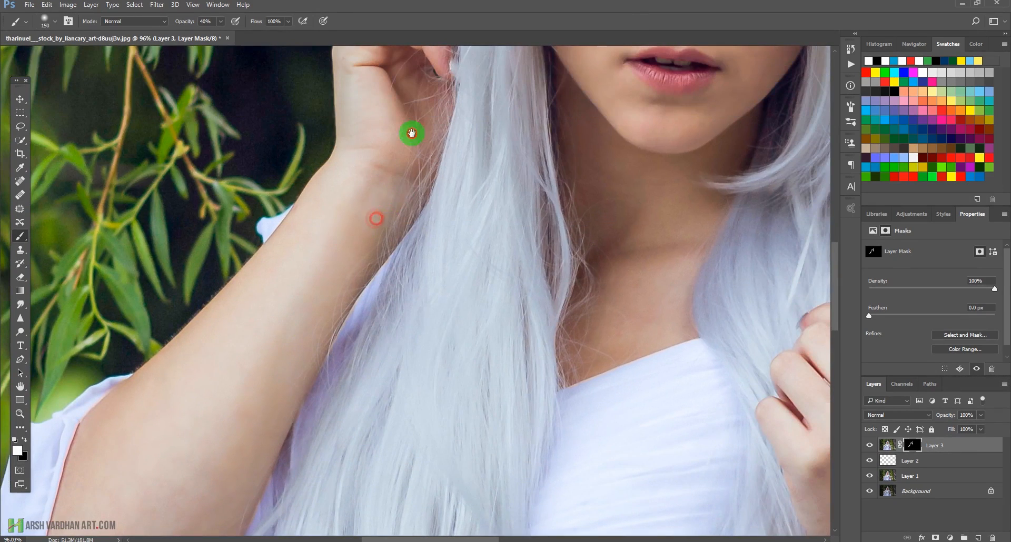
# Step: Paint the mask over the palm of the raised hand to smooth its skin
pyautogui.moveTo(413, 131); pyautogui.dragTo(324, 382)
pyautogui.click(308, 313)
pyautogui.click(312, 298)
pyautogui.click(318, 280)
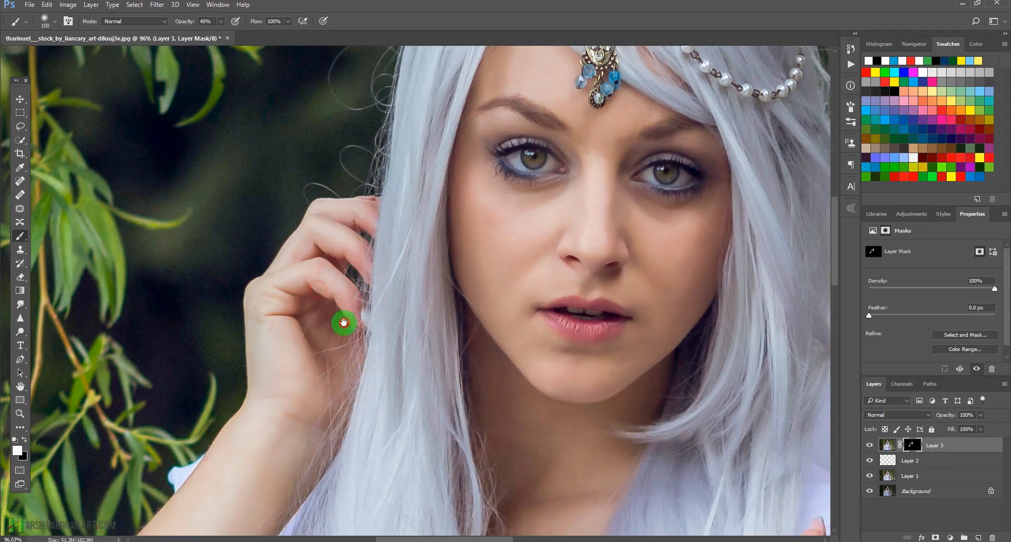
# Step: Reveal the smoothing on the forearm of the arm held in front of the chest
pyautogui.moveTo(343, 323); pyautogui.dragTo(279, 105)
pyautogui.moveTo(309, 263); pyautogui.dragTo(271, 326)
pyautogui.moveTo(492, 226); pyautogui.dragTo(548, 269)
pyautogui.moveTo(567, 389)
pyautogui.mouseDown()
pyautogui.moveTo(583, 501)
pyautogui.moveTo(608, 457)
pyautogui.moveTo(604, 356)
pyautogui.mouseUp()
pyautogui.moveTo(589, 309)
pyautogui.mouseDown()
pyautogui.moveTo(632, 412)
pyautogui.moveTo(548, 432)
pyautogui.moveTo(563, 441)
pyautogui.moveTo(602, 328)
pyautogui.mouseUp()
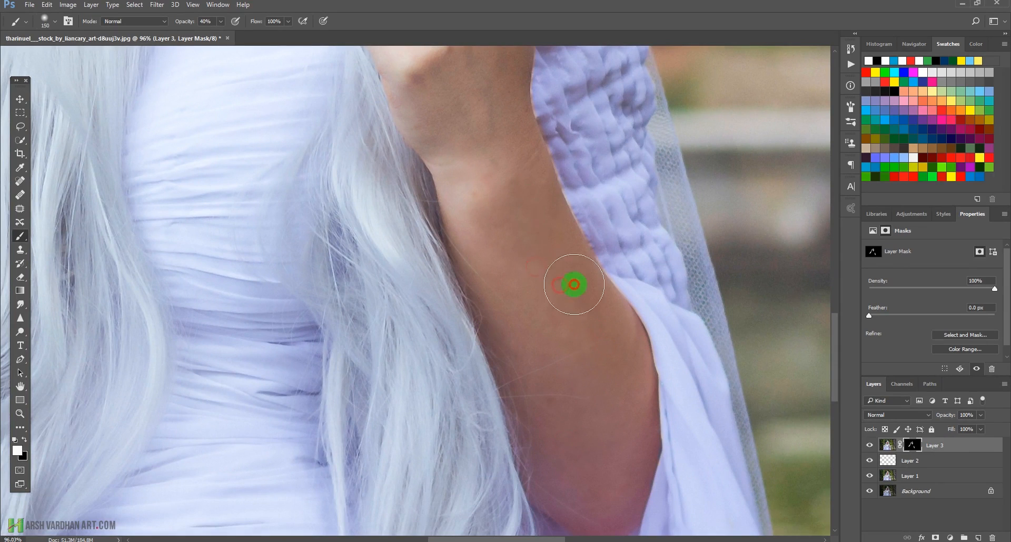
# Step: Paint the mask over the back of the hand near the chest with the large brush
pyautogui.moveTo(502, 120); pyautogui.dragTo(572, 423)
pyautogui.moveTo(491, 349)
pyautogui.mouseDown()
pyautogui.moveTo(574, 372)
pyautogui.moveTo(567, 304)
pyautogui.mouseUp()
pyautogui.moveTo(543, 273); pyautogui.dragTo(519, 265)
pyautogui.moveTo(496, 300); pyautogui.dragTo(457, 306)
pyautogui.moveTo(467, 352); pyautogui.dragTo(533, 341)
pyautogui.moveTo(567, 253); pyautogui.dragTo(568, 273)
# Step: Reduce the brush to 50 px and paint the mask along the edges of the chest-side hand and wrist
pyautogui.press('[')
pyautogui.press('[')
pyautogui.press('[')
pyautogui.press('[')
pyautogui.press('[')
pyautogui.press('[')
pyautogui.press('[')
pyautogui.moveTo(570, 203)
pyautogui.mouseDown()
pyautogui.moveTo(567, 264)
pyautogui.moveTo(584, 302)
pyautogui.moveTo(592, 297)
pyautogui.moveTo(582, 279)
pyautogui.mouseUp()
pyautogui.moveTo(597, 330); pyautogui.dragTo(588, 359)
pyautogui.moveTo(589, 381); pyautogui.dragTo(594, 439)
pyautogui.moveTo(601, 457); pyautogui.dragTo(598, 395)
pyautogui.click(497, 392)
pyautogui.moveTo(483, 436); pyautogui.dragTo(481, 431)
pyautogui.moveTo(470, 372); pyautogui.dragTo(471, 360)
pyautogui.moveTo(468, 324); pyautogui.dragTo(464, 324)
# Step: Compare the face with the skin-smoothing layer hidden and shown
pyautogui.moveTo(492, 257)
pyautogui.mouseDown()
pyautogui.moveTo(571, 492)
pyautogui.moveTo(561, 496)
pyautogui.mouseUp()
pyautogui.moveTo(486, 357); pyautogui.dragTo(519, 460)
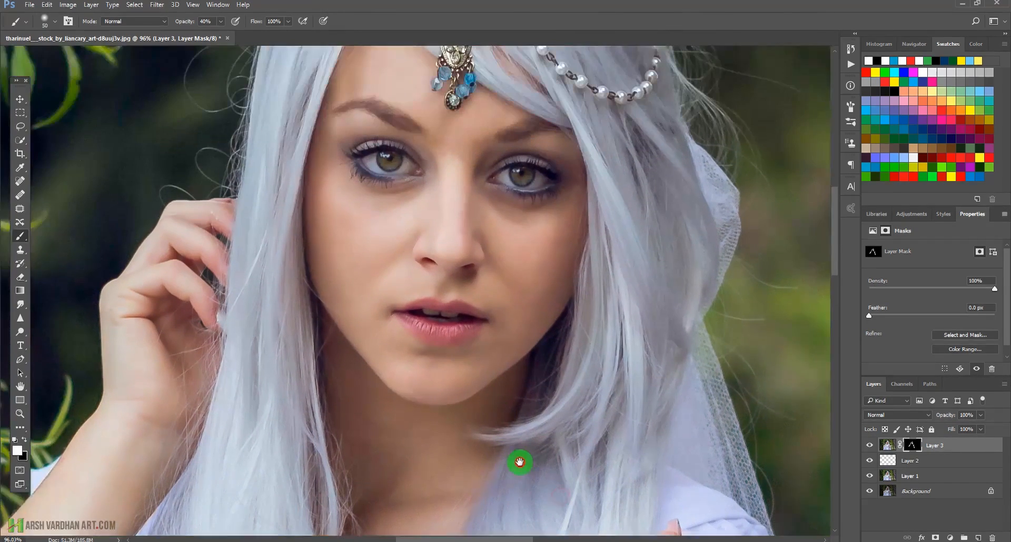
pyautogui.click(870, 446)
pyautogui.click(870, 447)
pyautogui.click(871, 448)
pyautogui.click(870, 448)
# Step: Touch up the mask on the cheeks, beside the nose, around the eyes and on the forehead
pyautogui.click(407, 280)
pyautogui.moveTo(433, 256); pyautogui.dragTo(455, 244)
pyautogui.moveTo(395, 236); pyautogui.dragTo(365, 227)
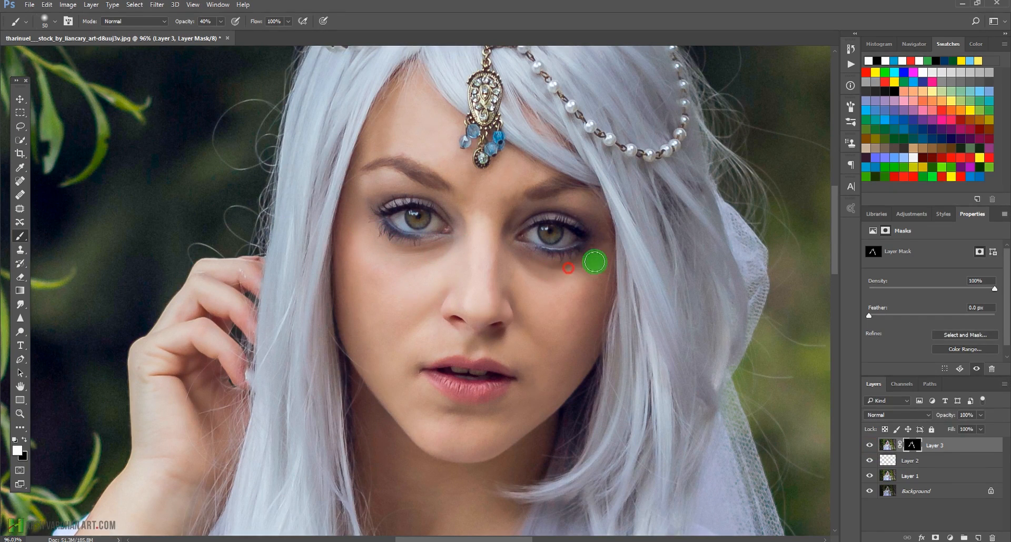
pyautogui.moveTo(552, 201); pyautogui.dragTo(594, 207)
pyautogui.click(515, 172)
pyautogui.moveTo(517, 157); pyautogui.dragTo(536, 126)
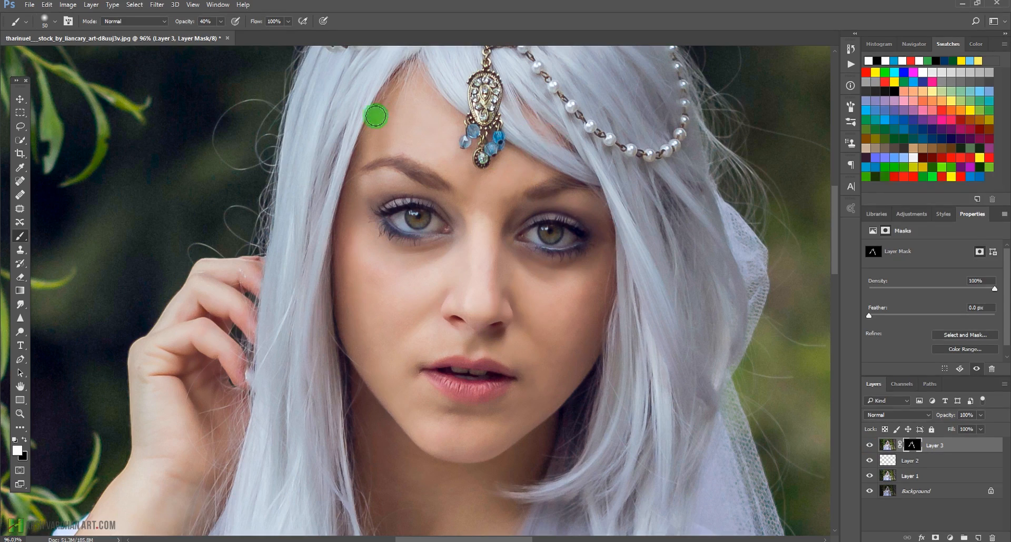
pyautogui.moveTo(627, 305); pyautogui.dragTo(627, 431)
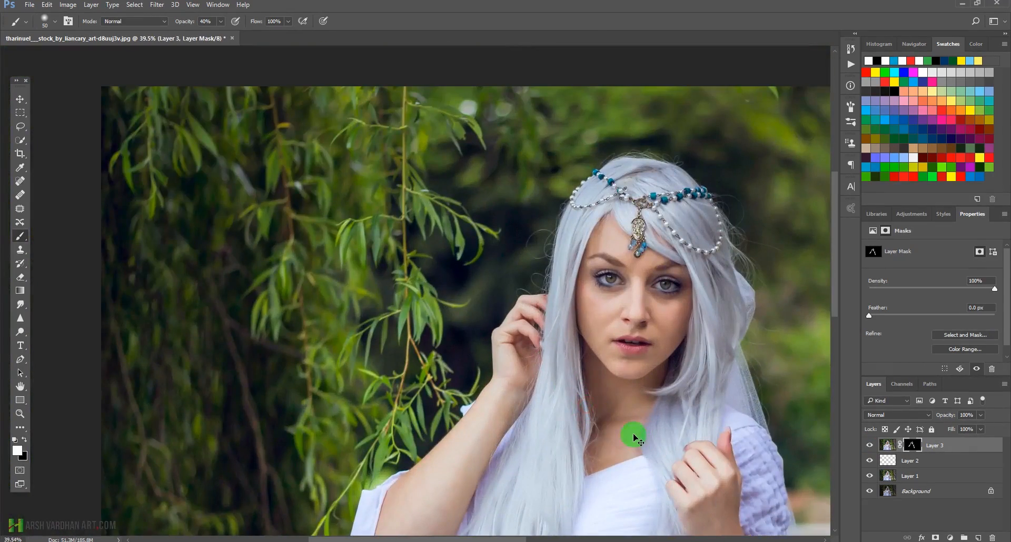
pyautogui.hotkey('ctrl', '0')
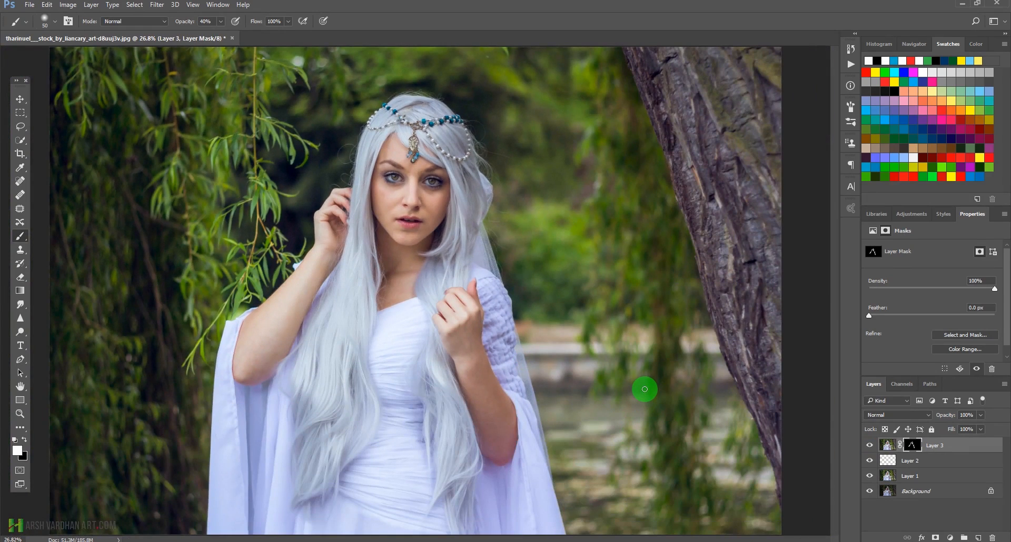
# Step: Add a Curves adjustment layer and shape a gentle RGB S-curve with darker shadows and brighter highlights
pyautogui.click(911, 214)
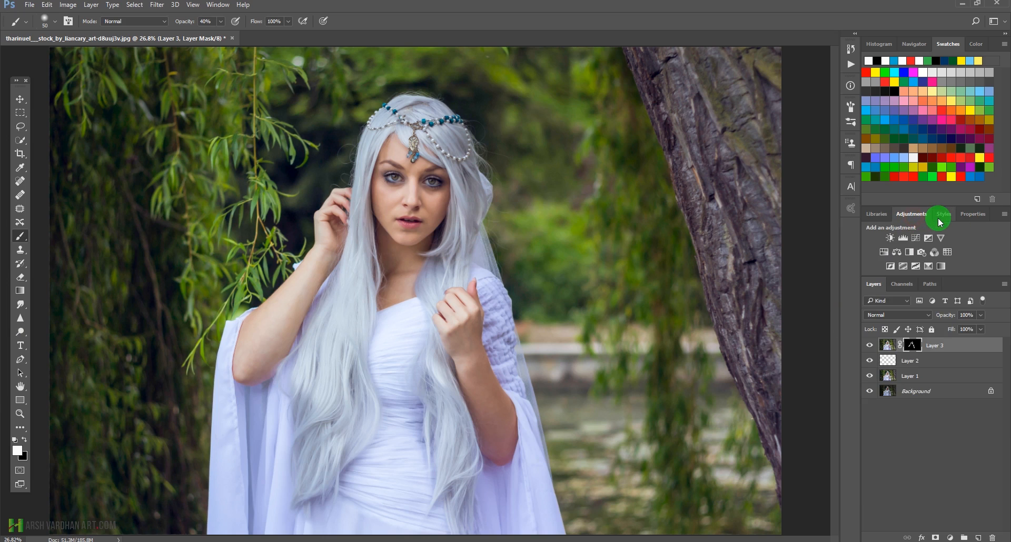
pyautogui.click(916, 239)
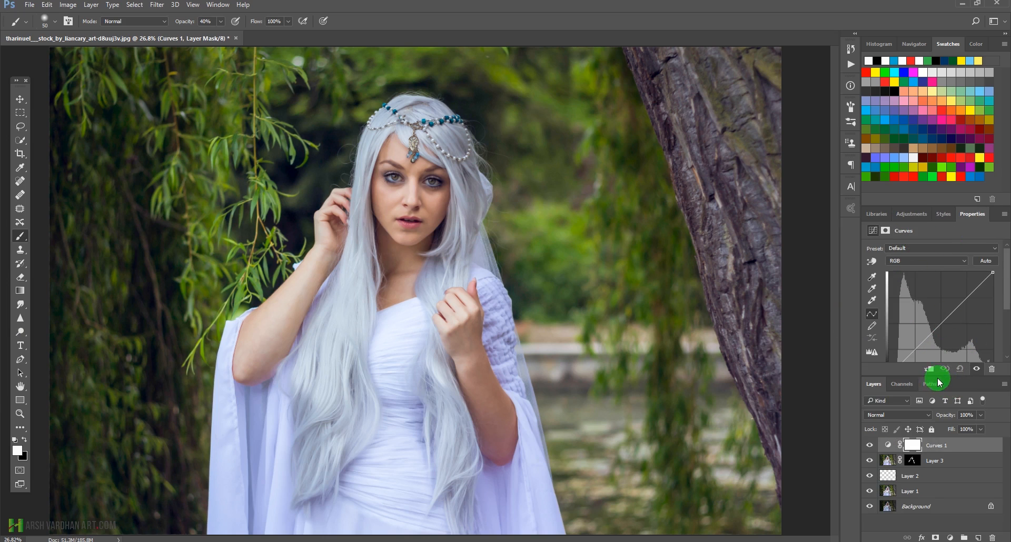
pyautogui.moveTo(940, 375); pyautogui.dragTo(946, 401)
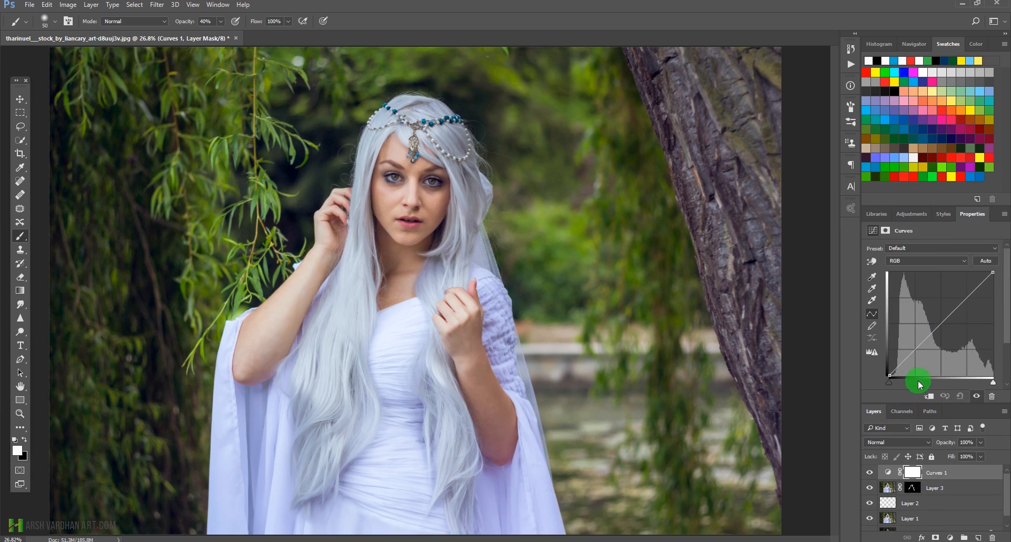
pyautogui.moveTo(915, 351); pyautogui.dragTo(919, 352)
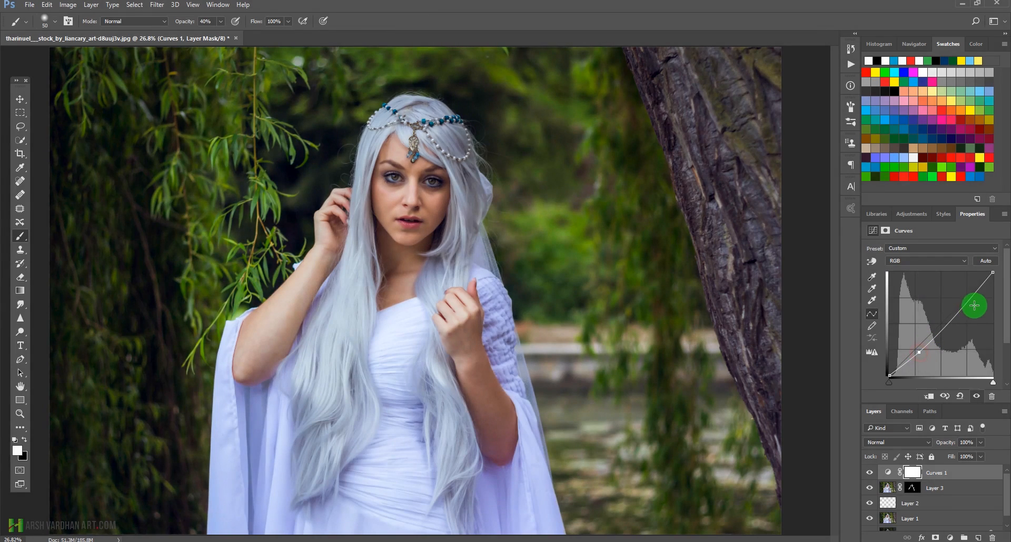
pyautogui.moveTo(967, 304); pyautogui.dragTo(960, 300)
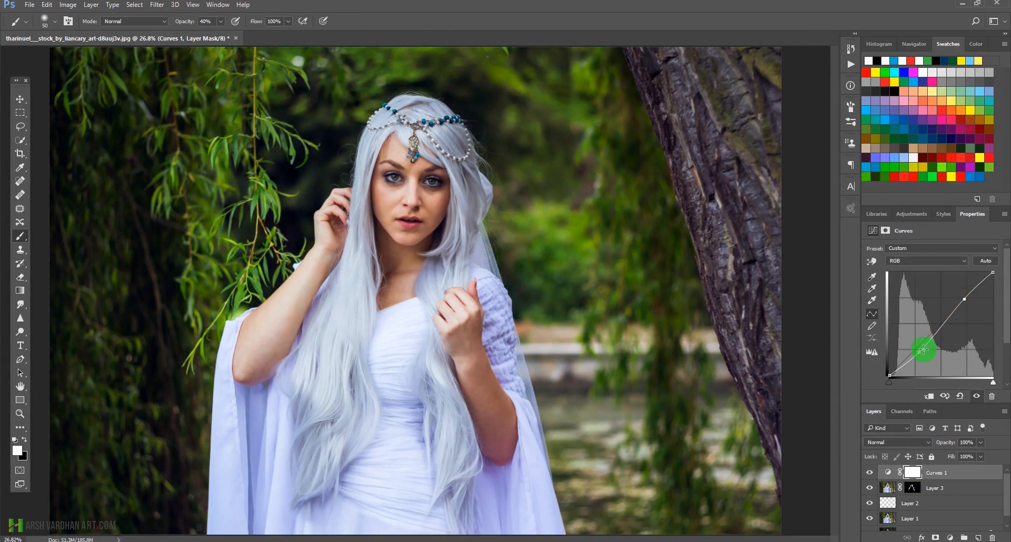
pyautogui.moveTo(918, 353); pyautogui.dragTo(918, 353)
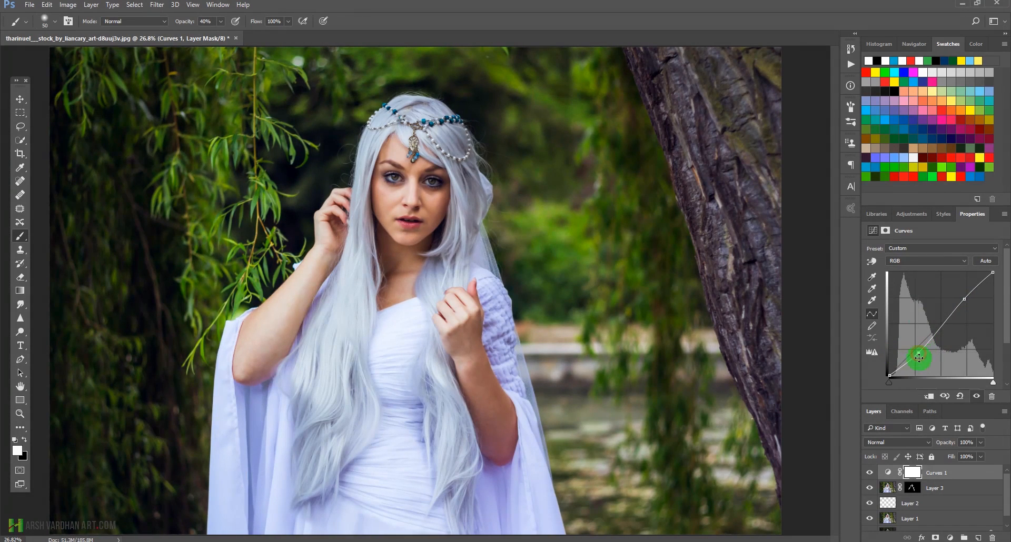
# Step: Move the white point of the Curves layer's Red channel slightly inward to warm the highlights
pyautogui.click(933, 261)
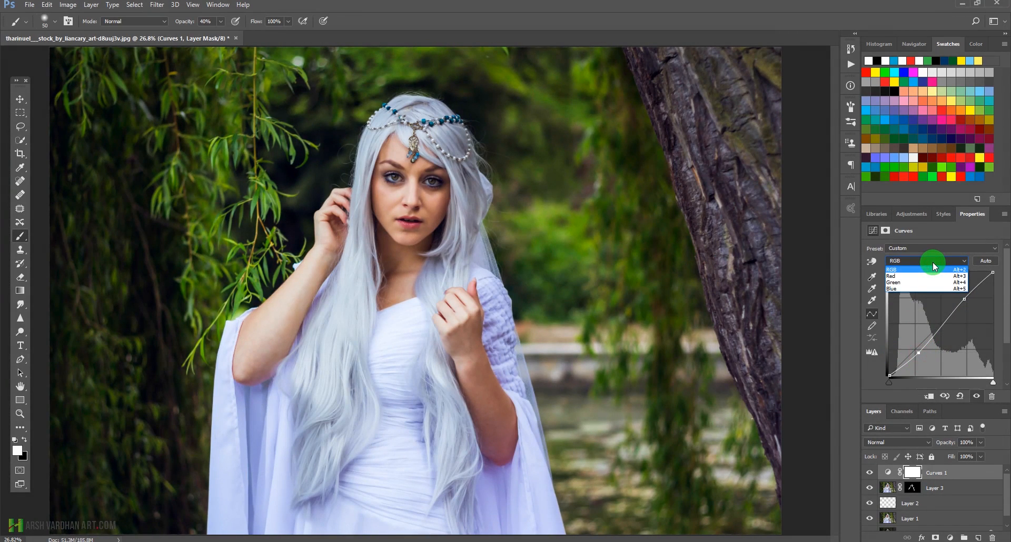
pyautogui.click(908, 276)
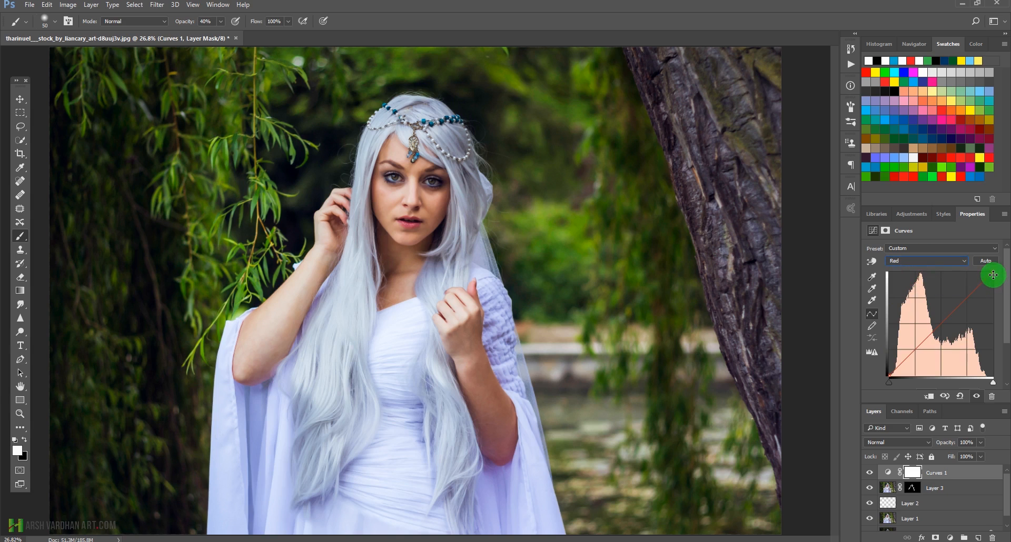
pyautogui.moveTo(989, 271); pyautogui.dragTo(985, 271)
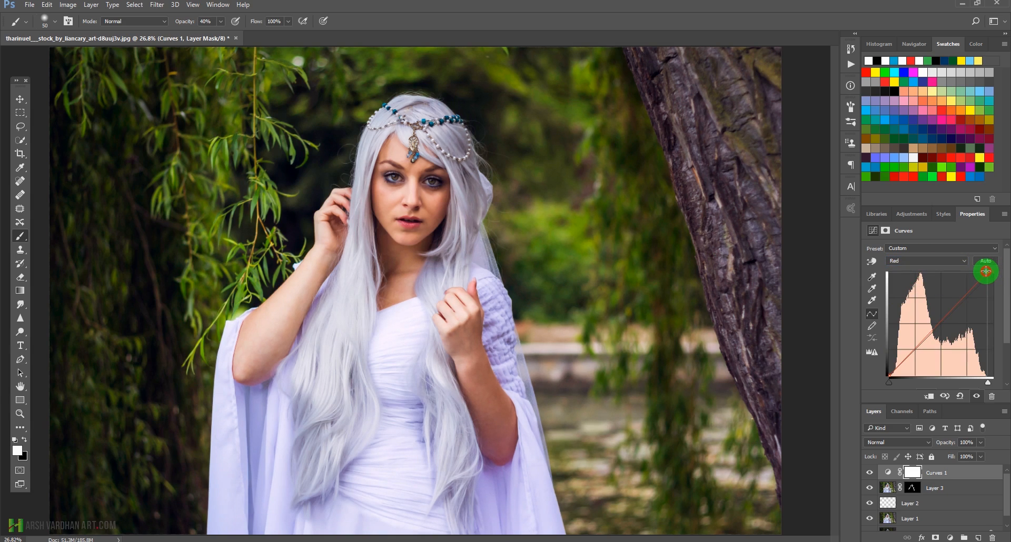
# Step: Move the Curves Red black point slightly inward, and raise the Green black point while lowering the Green white point a little
pyautogui.moveTo(889, 376); pyautogui.dragTo(894, 376)
pyautogui.click(927, 261)
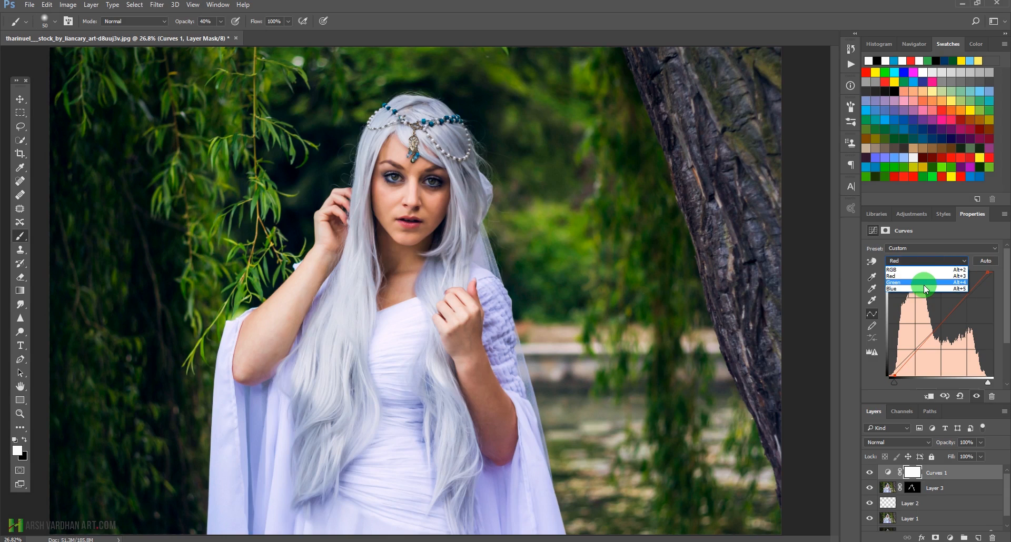
pyautogui.click(925, 289)
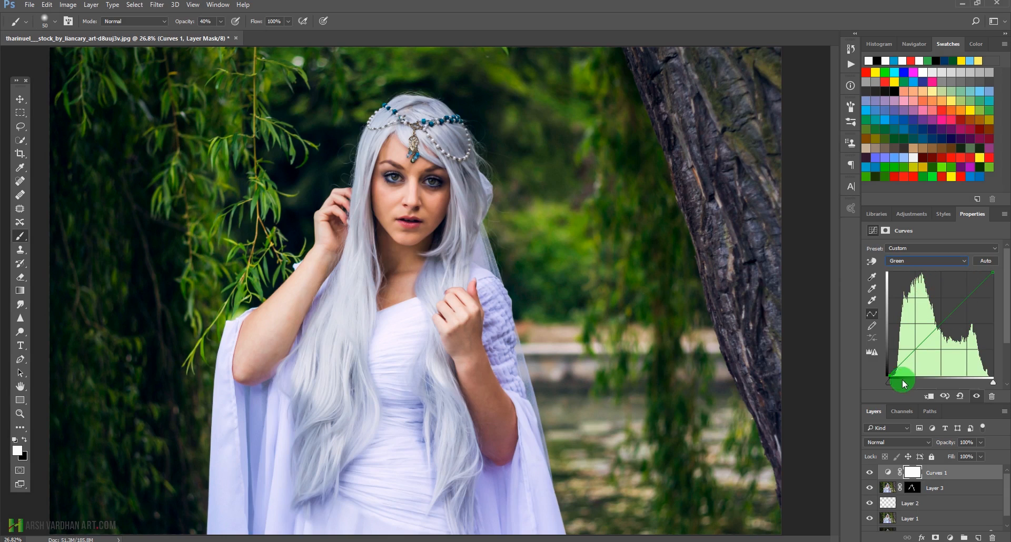
pyautogui.moveTo(890, 374); pyautogui.dragTo(889, 370)
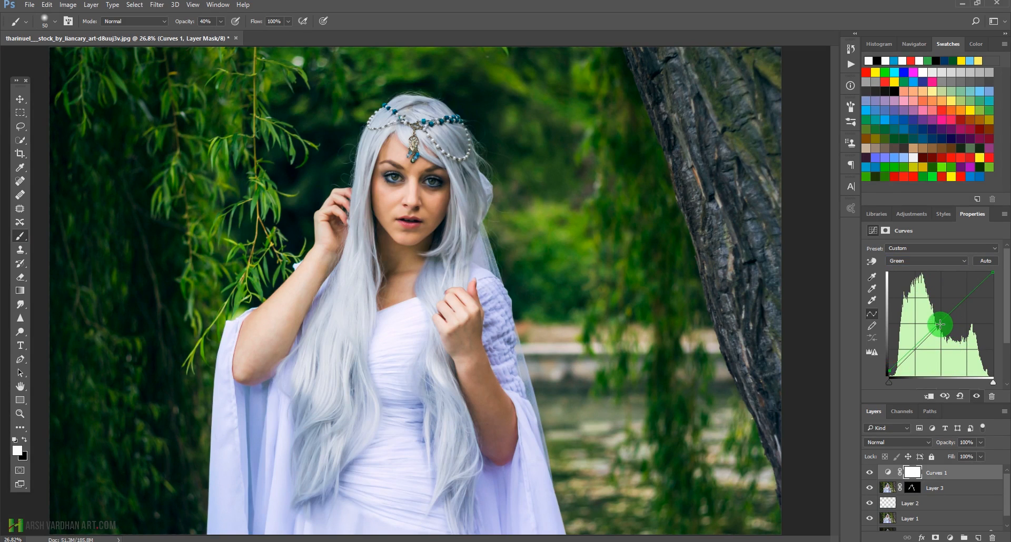
pyautogui.moveTo(993, 272); pyautogui.dragTo(997, 279)
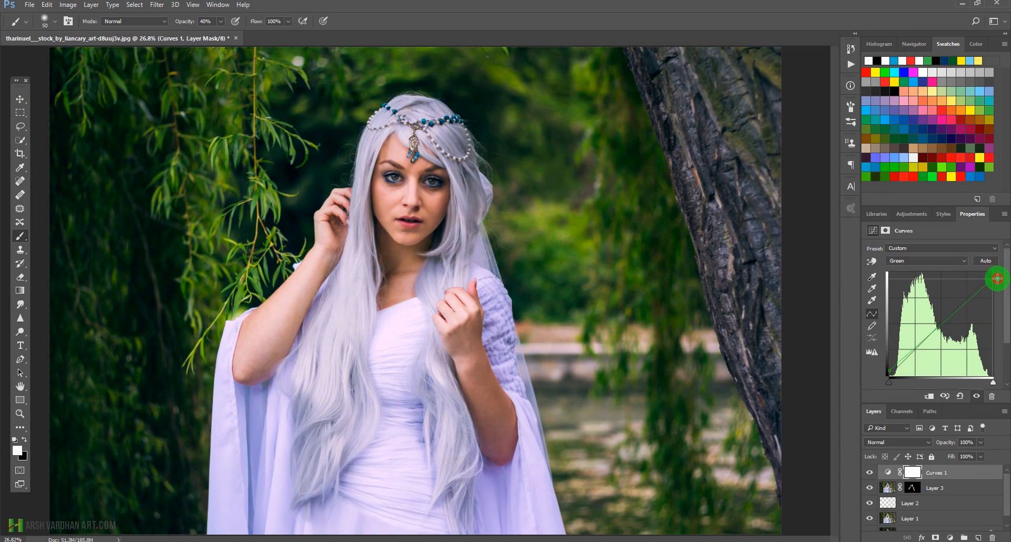
# Step: Raise the black point and lower the white point of the Curves layer's Blue channel slightly for a faded tint
pyautogui.click(950, 261)
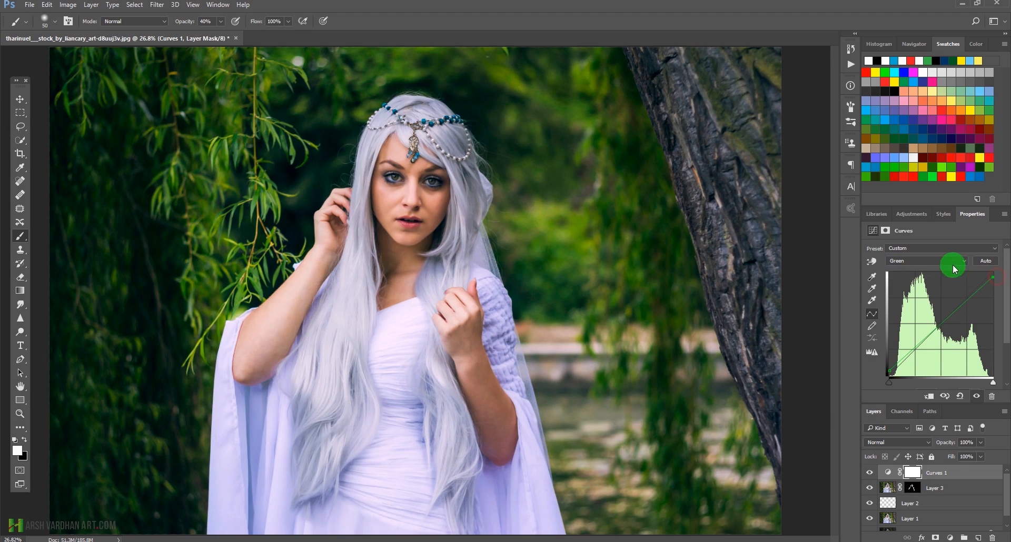
pyautogui.click(912, 289)
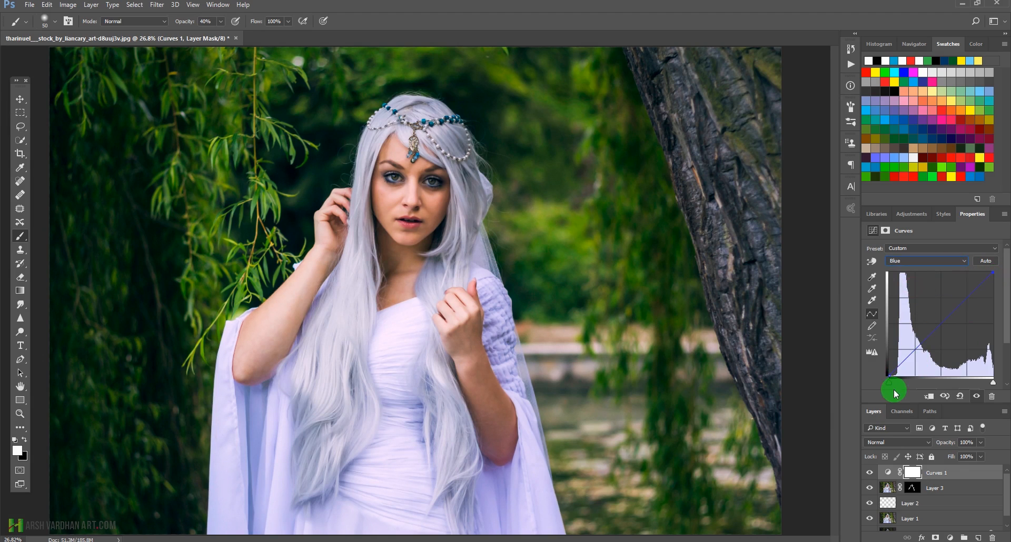
pyautogui.moveTo(888, 375); pyautogui.dragTo(887, 372)
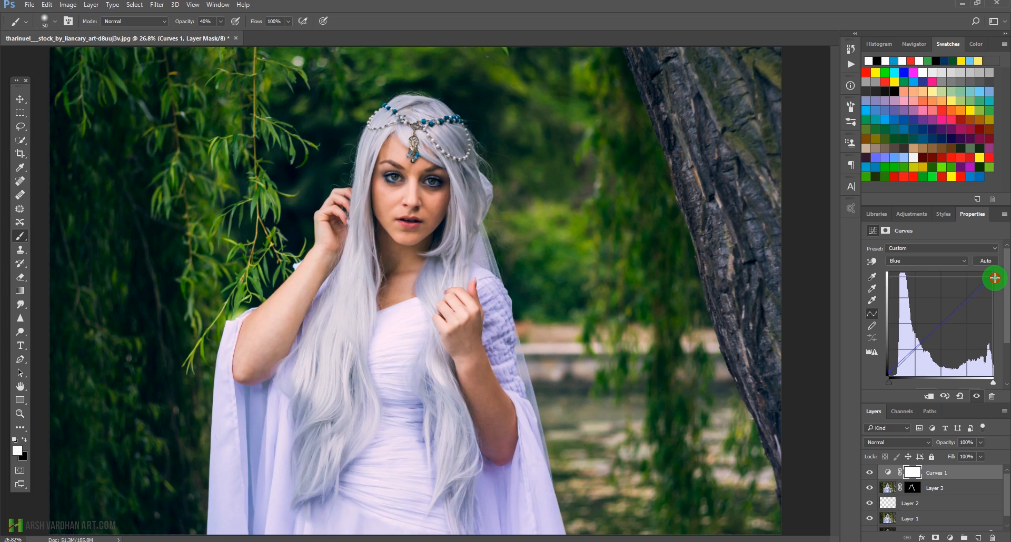
pyautogui.moveTo(998, 278); pyautogui.dragTo(999, 280)
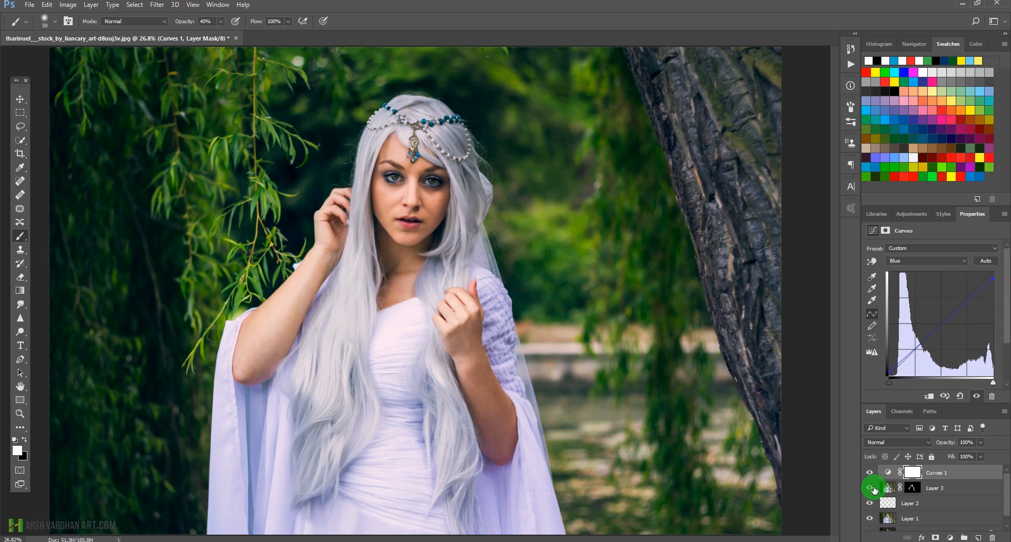
# Step: Compare the whole portrait with the Curves 1 layer hidden and shown
pyautogui.click(870, 473)
pyautogui.click(871, 476)
pyautogui.click(871, 476)
pyautogui.click(871, 477)
pyautogui.scroll(-3, 558, 260)
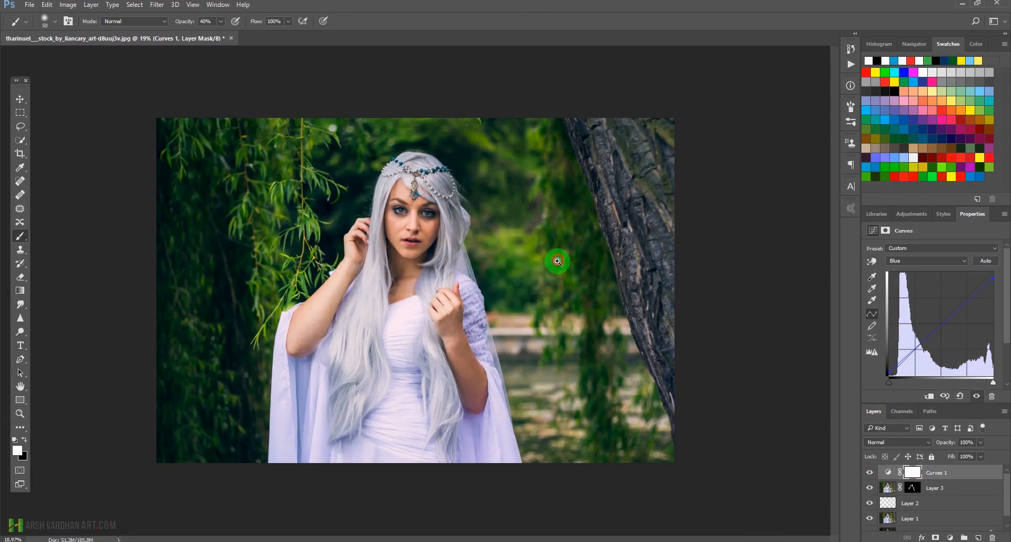
pyautogui.scroll(4, 551, 304)
pyautogui.scroll(-1, 547, 305)
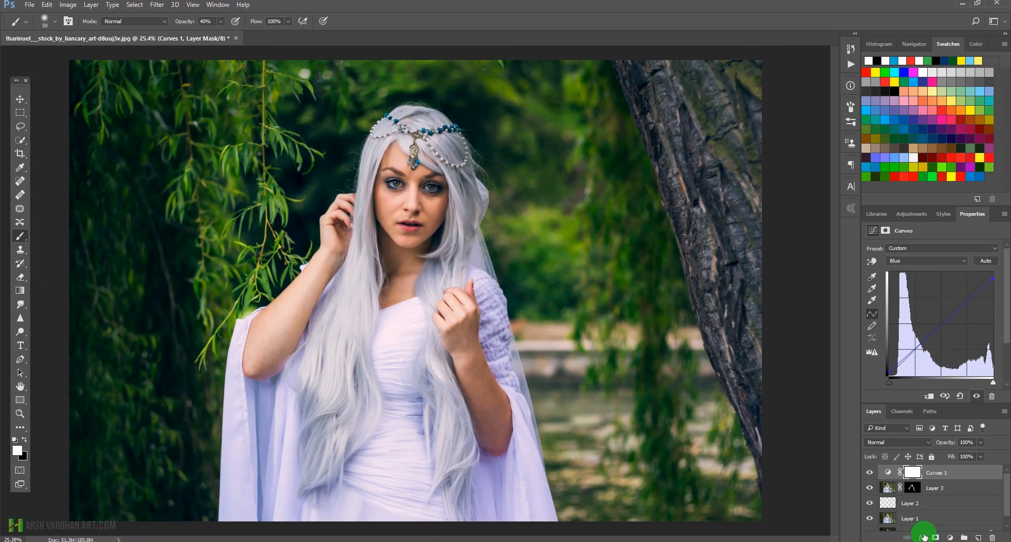
# Step: Add a Gradient Fill layer above the Curves layer using the Black To Transparent preset
pyautogui.click(951, 538)
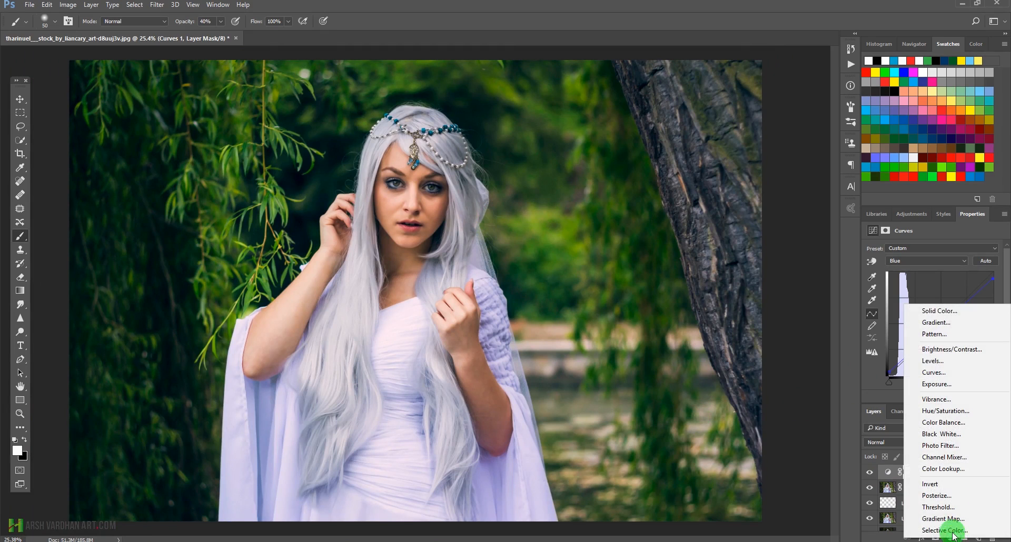
pyautogui.click(941, 322)
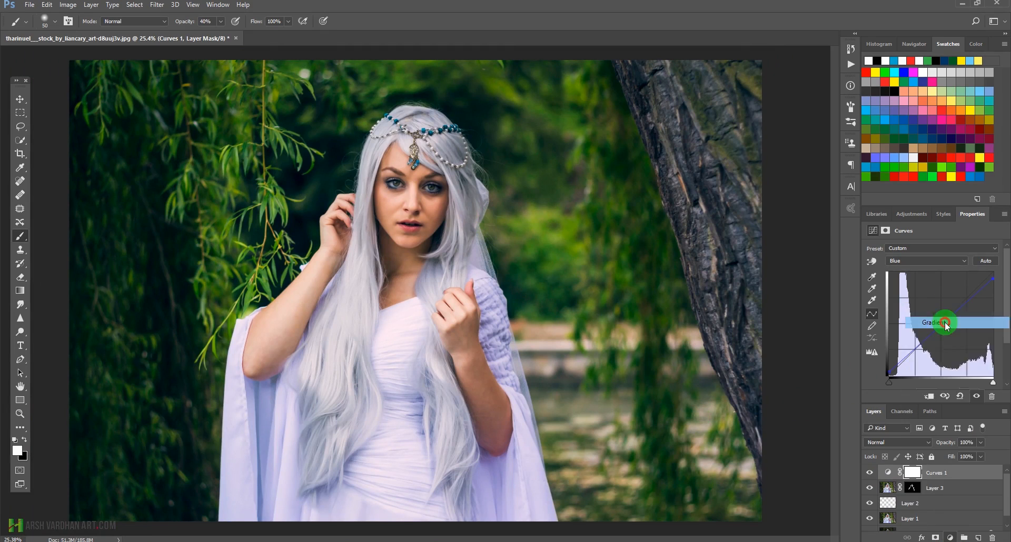
pyautogui.click(822, 118)
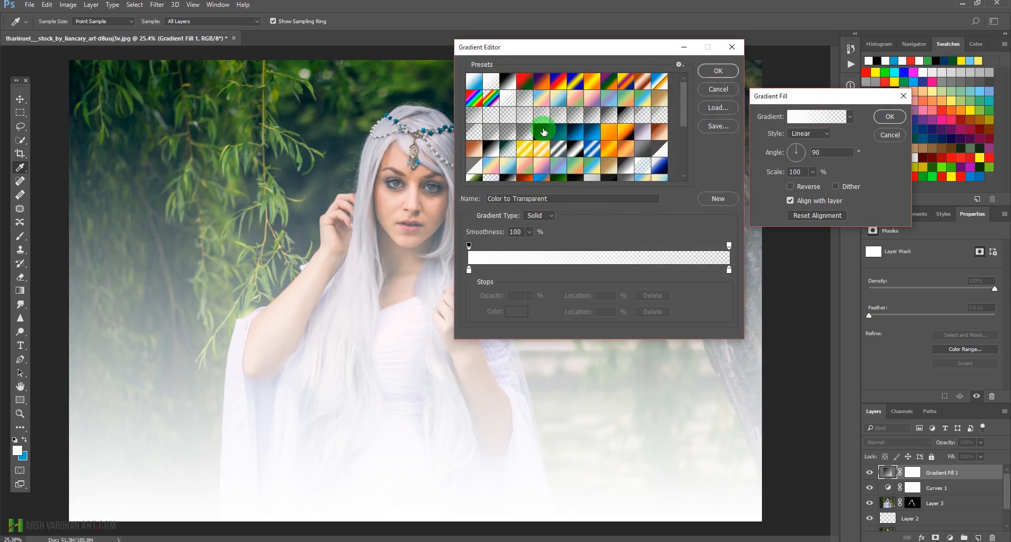
pyautogui.scroll(-1, 579, 158)
pyautogui.scroll(-3, 592, 172)
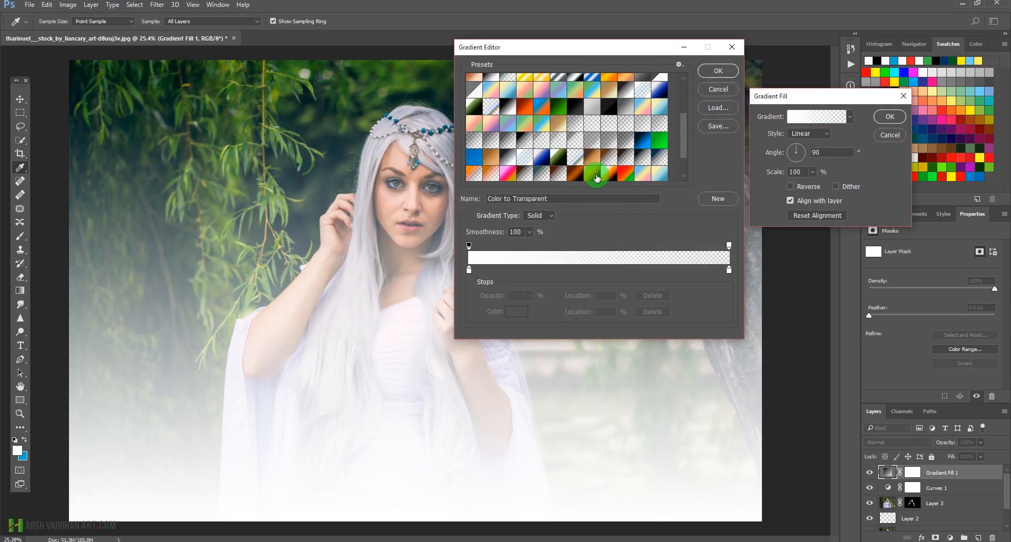
pyautogui.click(528, 147)
pyautogui.click(718, 71)
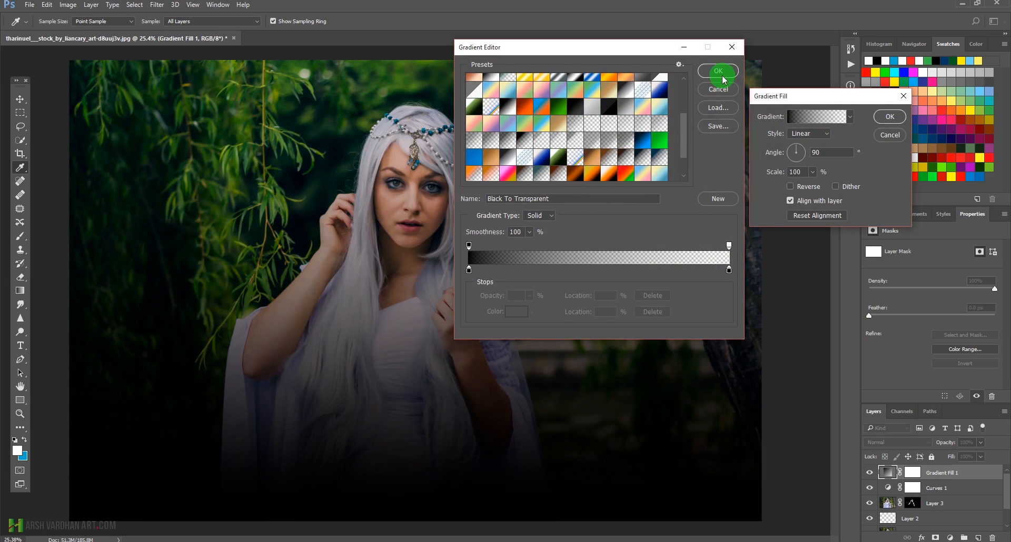
# Step: Turn the gradient fill into a soft vignette: Radial style, reversed, centred on the face, with an enlarged scale
pyautogui.click(814, 152)
pyautogui.click(808, 133)
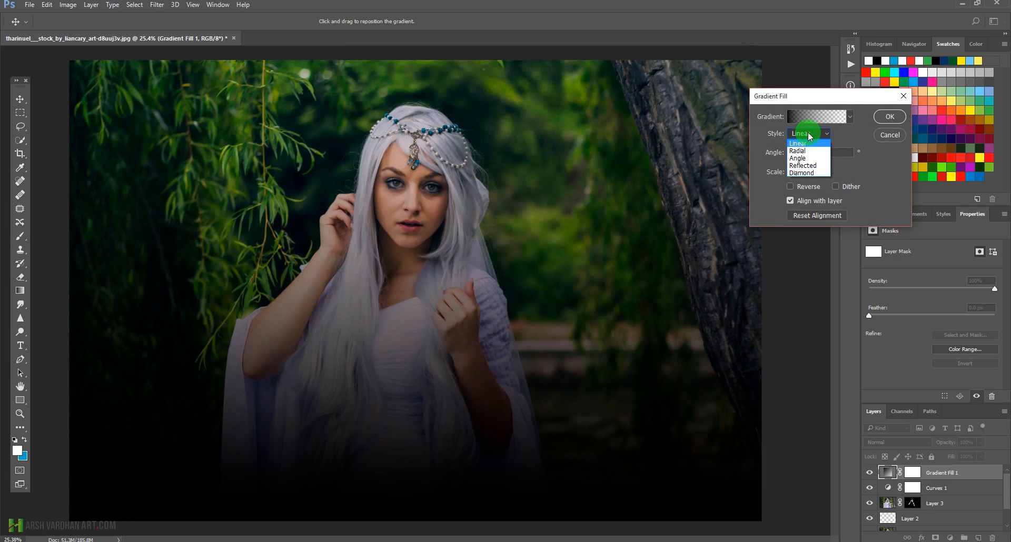
pyautogui.click(803, 148)
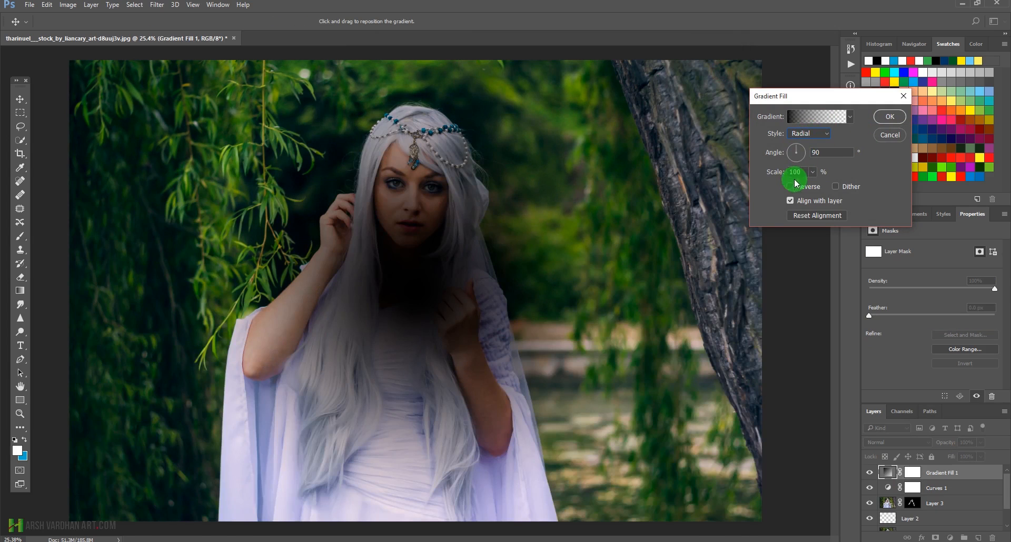
pyautogui.click(791, 187)
pyautogui.moveTo(442, 303); pyautogui.dragTo(422, 208)
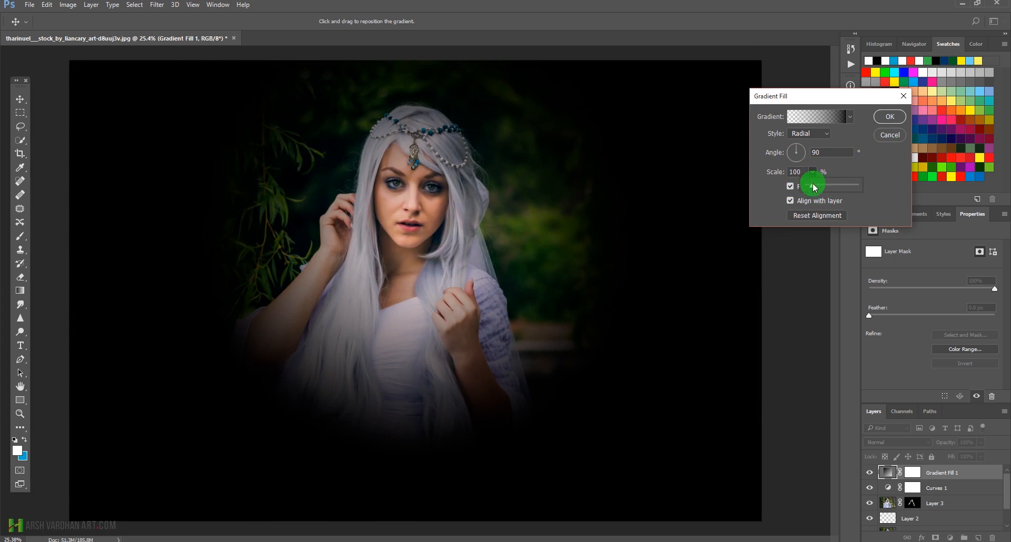
pyautogui.moveTo(818, 190); pyautogui.dragTo(821, 190)
pyautogui.click(890, 115)
pyautogui.click(890, 115)
pyautogui.press('b')
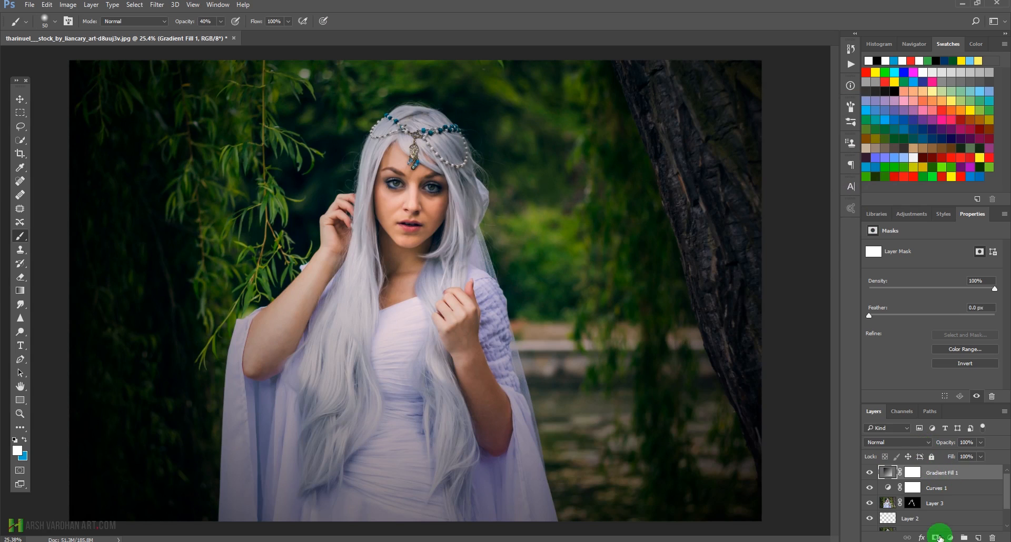
# Step: Add a Photo Filter adjustment layer with the Green filter at 21% density
pyautogui.click(917, 218)
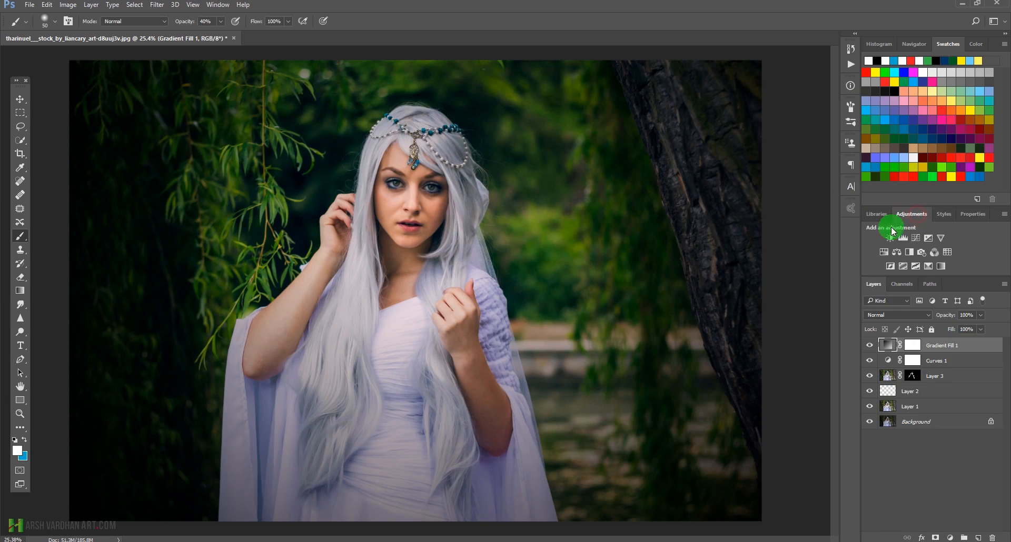
pyautogui.click(922, 253)
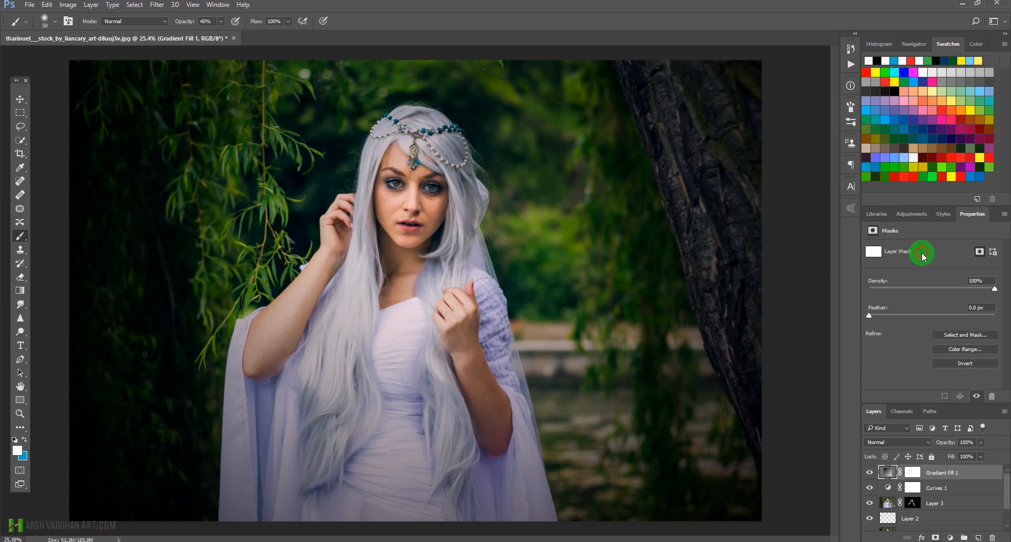
pyautogui.click(934, 251)
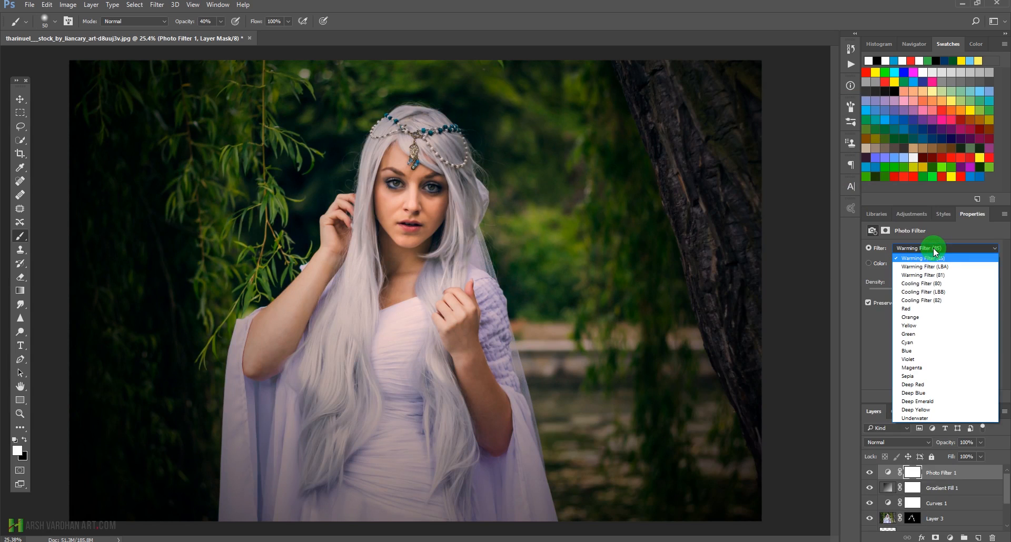
pyautogui.click(930, 266)
pyautogui.scroll(-5, 952, 253)
pyautogui.scroll(1, 951, 253)
pyautogui.scroll(-3, 952, 254)
pyautogui.scroll(-1, 951, 253)
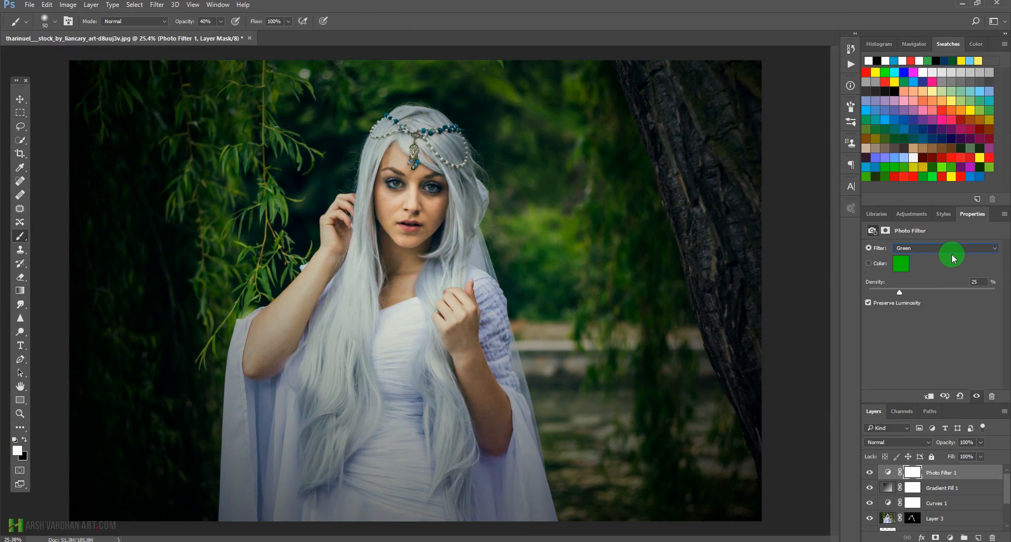
pyautogui.scroll(-3, 952, 254)
pyautogui.scroll(3, 952, 254)
pyautogui.moveTo(892, 290); pyautogui.dragTo(897, 293)
# Step: Compare the image with the Photo Filter layer hidden and shown
pyautogui.click(882, 476)
pyautogui.click(870, 476)
pyautogui.click(869, 476)
# Step: Create a new top layer filled with 50% Gray and set its blend mode to Overlay
pyautogui.moveTo(477, 218); pyautogui.dragTo(548, 241)
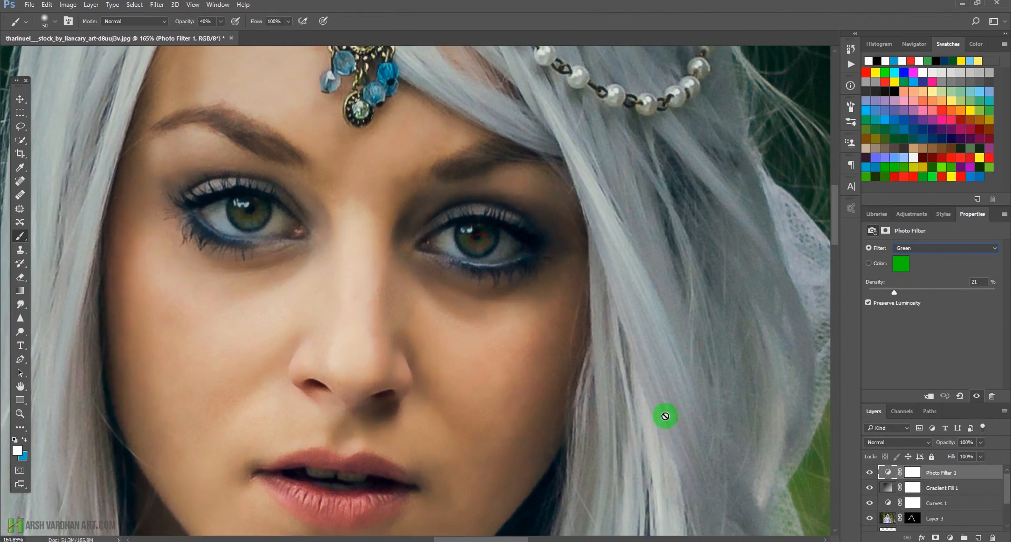
pyautogui.click(981, 538)
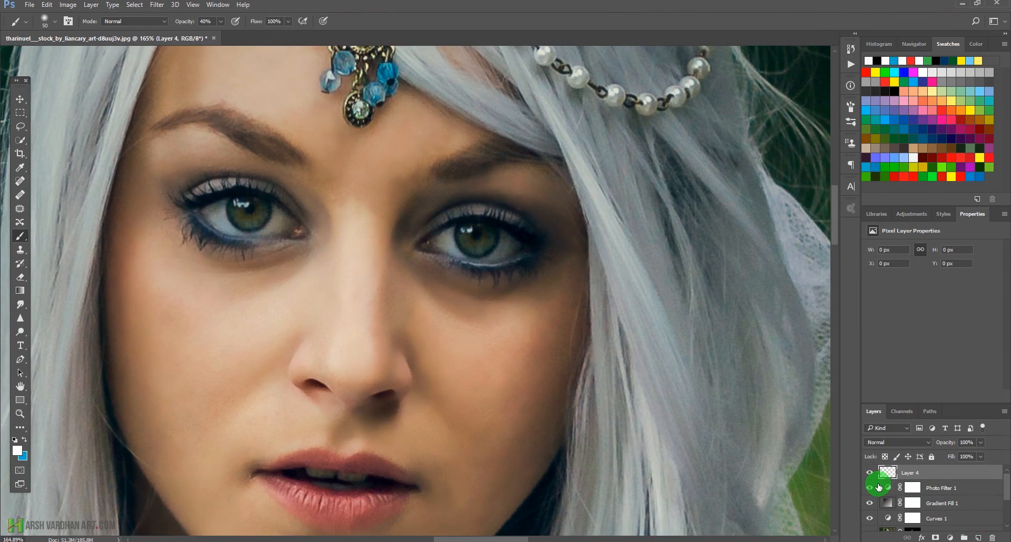
pyautogui.hotkey('shift', 'F5')
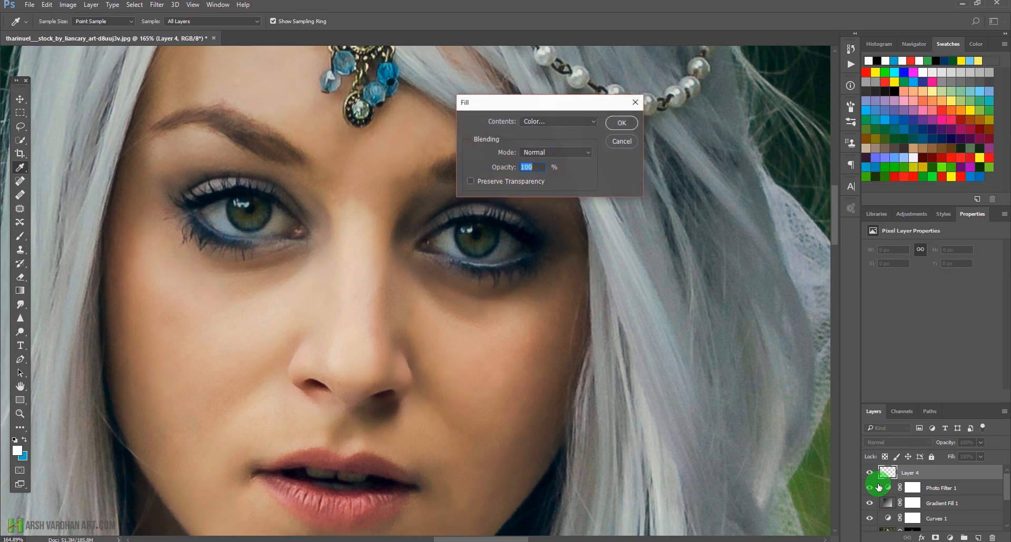
pyautogui.click(567, 125)
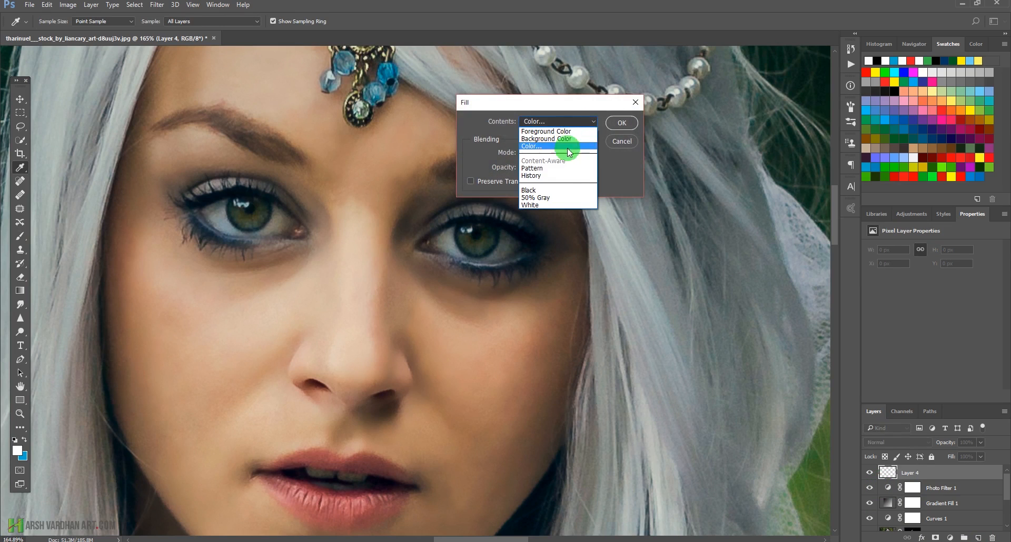
pyautogui.click(552, 196)
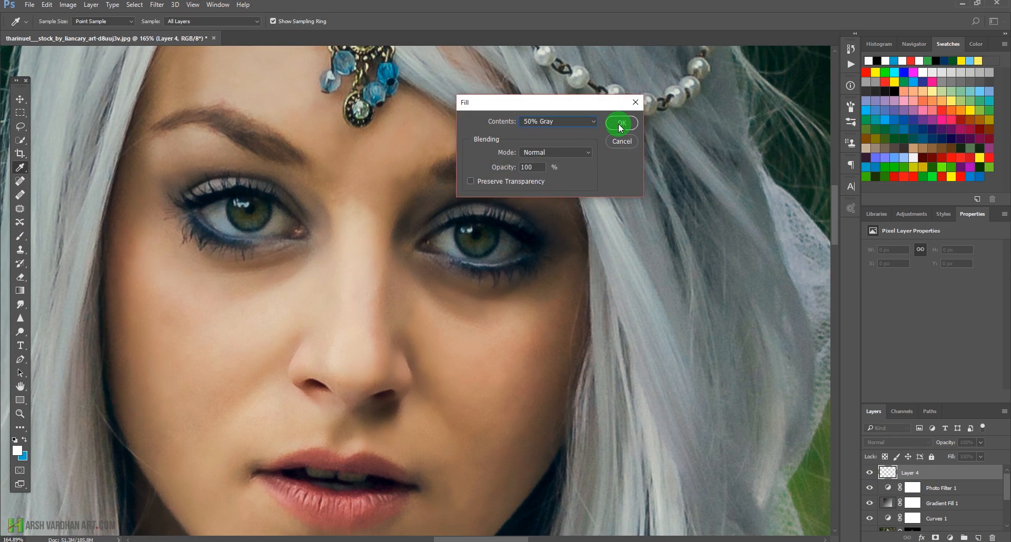
pyautogui.click(620, 126)
pyautogui.click(890, 443)
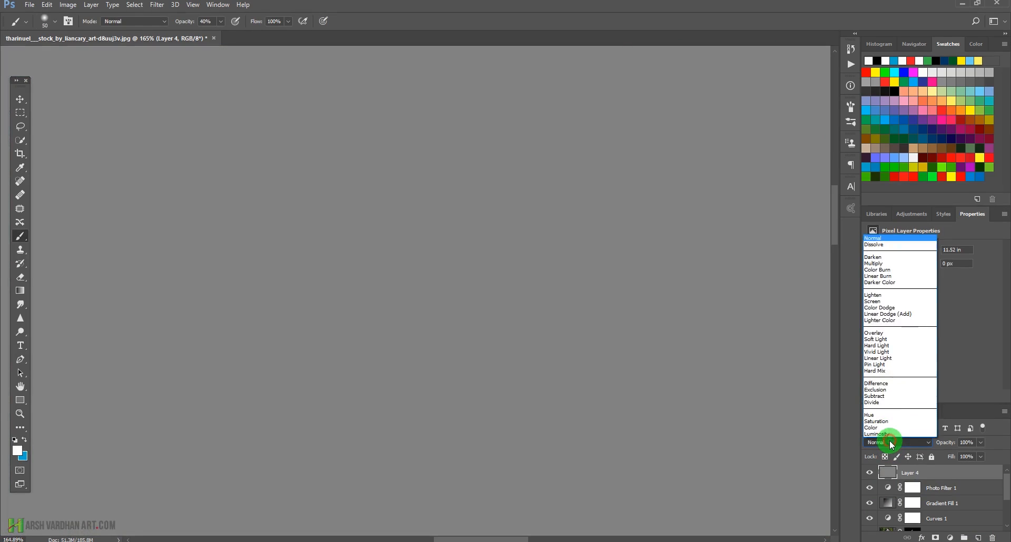
pyautogui.click(880, 332)
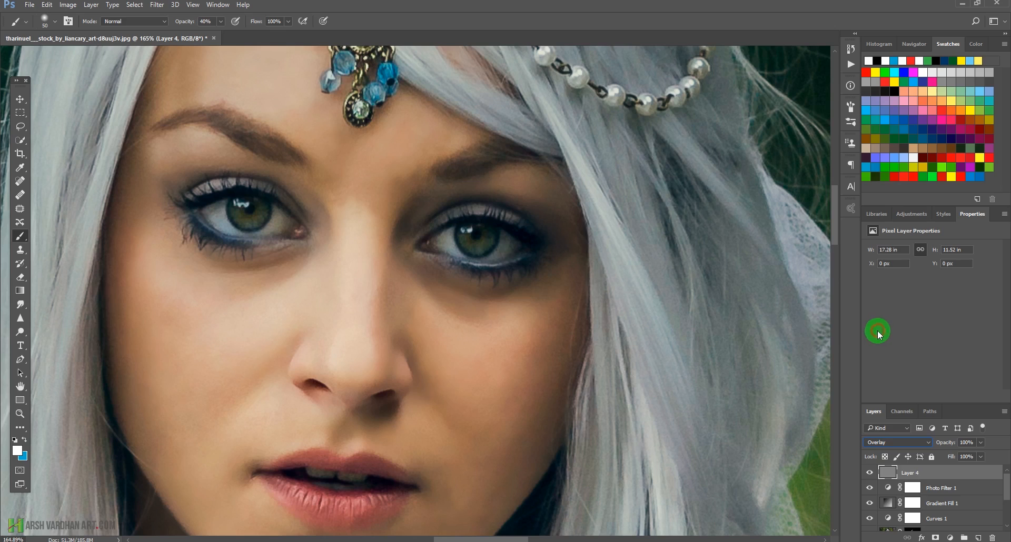
# Step: Lighten both irises on the gray Overlay layer with the Dodge tool at 10% Midtones exposure, using a size 15 brush
pyautogui.click(23, 310)
pyautogui.click(21, 317)
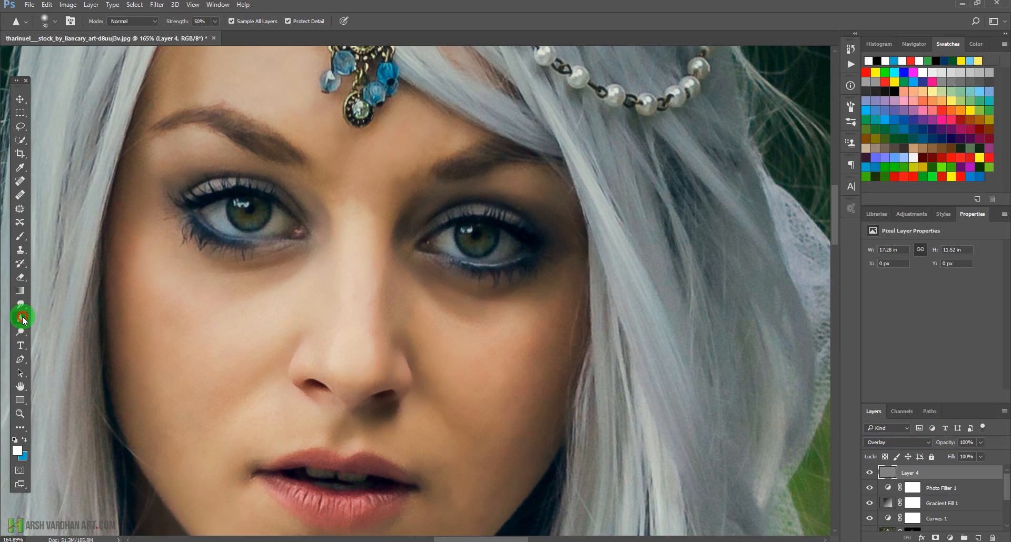
pyautogui.click(22, 337)
pyautogui.click(53, 332)
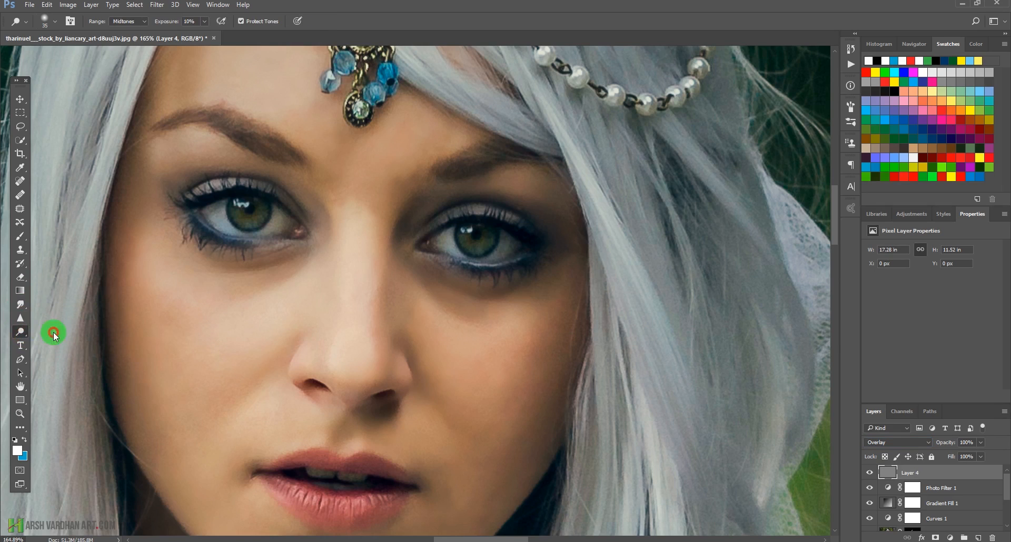
pyautogui.scroll(2, 258, 217)
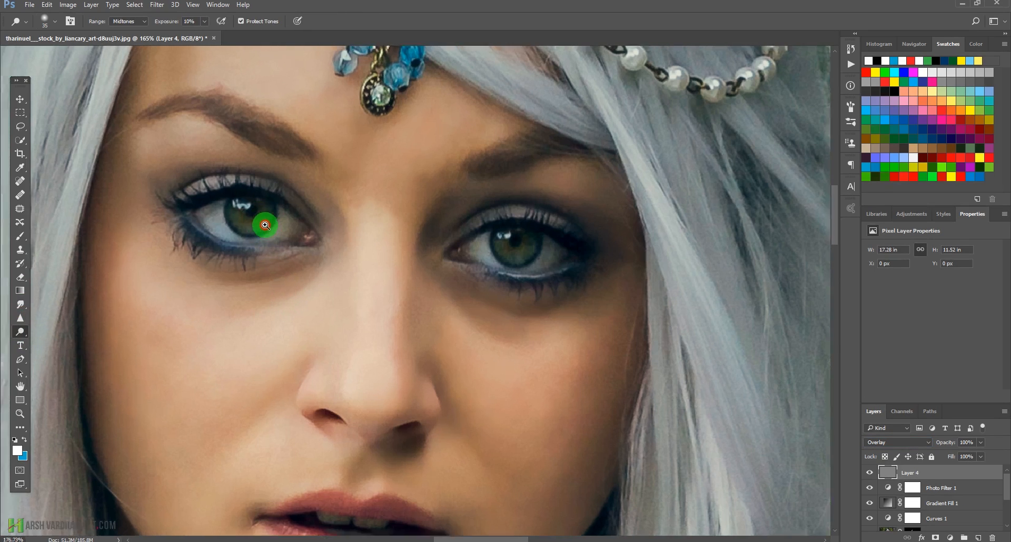
pyautogui.press('[')
pyautogui.press('[')
pyautogui.moveTo(236, 206)
pyautogui.mouseDown()
pyautogui.moveTo(243, 221)
pyautogui.moveTo(263, 214)
pyautogui.moveTo(243, 223)
pyautogui.mouseUp()
pyautogui.click(195, 22)
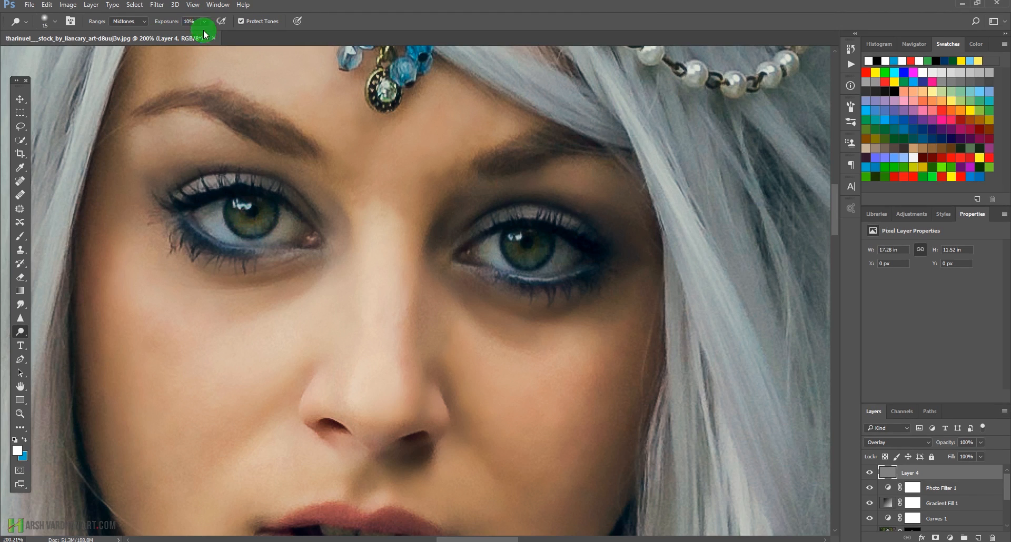
pyautogui.moveTo(232, 204)
pyautogui.mouseDown()
pyautogui.moveTo(263, 218)
pyautogui.moveTo(238, 227)
pyautogui.moveTo(268, 220)
pyautogui.mouseUp()
pyautogui.moveTo(504, 242)
pyautogui.mouseDown()
pyautogui.moveTo(522, 264)
pyautogui.moveTo(534, 247)
pyautogui.moveTo(532, 257)
pyautogui.moveTo(513, 251)
pyautogui.moveTo(536, 250)
pyautogui.moveTo(510, 238)
pyautogui.moveTo(513, 250)
pyautogui.moveTo(547, 254)
pyautogui.moveTo(518, 256)
pyautogui.moveTo(511, 246)
pyautogui.moveTo(534, 252)
pyautogui.moveTo(512, 235)
pyautogui.moveTo(517, 248)
pyautogui.mouseUp()
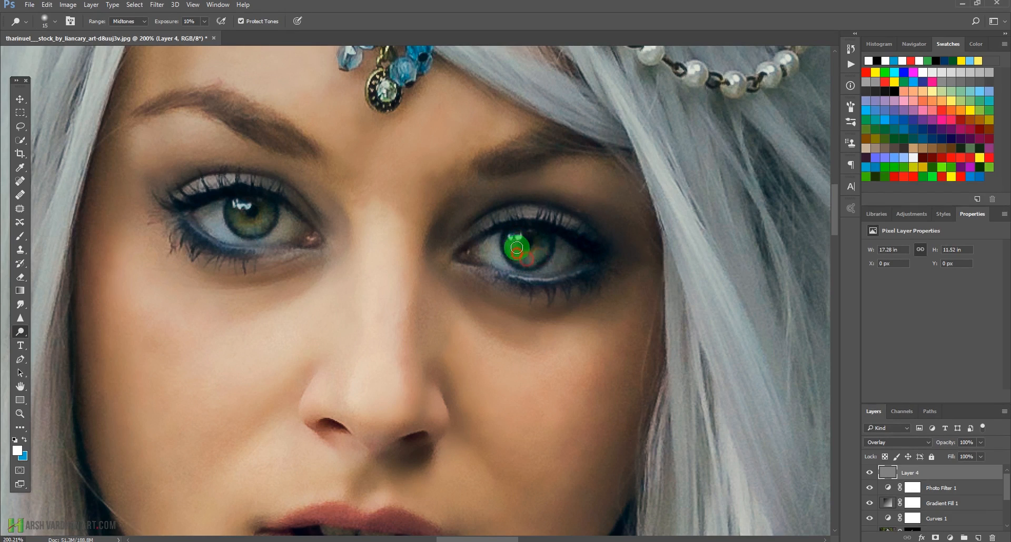
pyautogui.moveTo(264, 225)
pyautogui.mouseDown()
pyautogui.moveTo(241, 223)
pyautogui.moveTo(253, 208)
pyautogui.moveTo(225, 210)
pyautogui.moveTo(235, 218)
pyautogui.moveTo(249, 205)
pyautogui.moveTo(234, 204)
pyautogui.moveTo(259, 219)
pyautogui.mouseUp()
pyautogui.moveTo(511, 271)
pyautogui.mouseDown()
pyautogui.moveTo(539, 251)
pyautogui.moveTo(484, 245)
pyautogui.mouseUp()
pyautogui.moveTo(254, 223)
pyautogui.mouseDown()
pyautogui.moveTo(240, 206)
pyautogui.moveTo(261, 217)
pyautogui.moveTo(248, 227)
pyautogui.mouseUp()
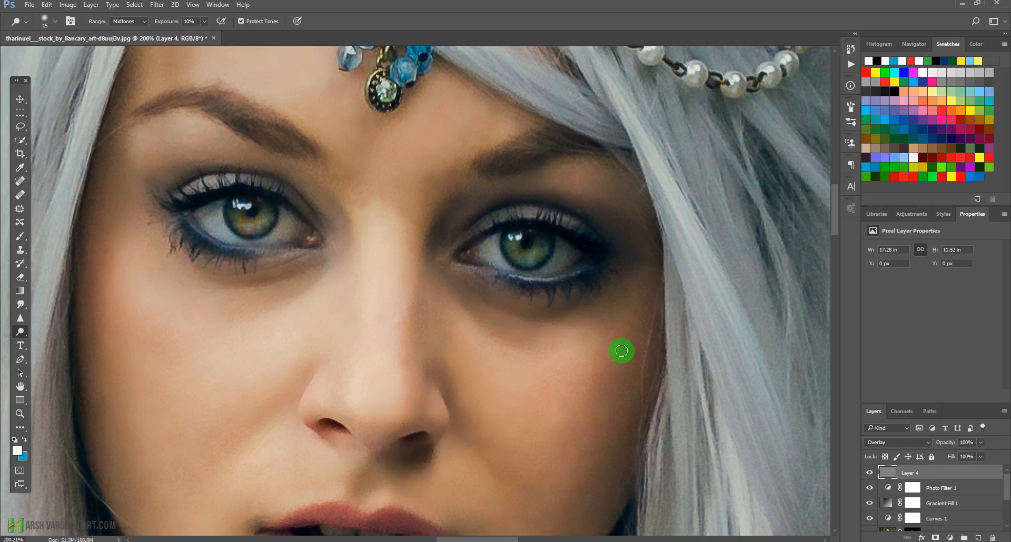
# Step: Dodge the bridge of the nose, cheeks and chin on the gray layer with brush sizes between 50 and 100
pyautogui.moveTo(550, 262); pyautogui.dragTo(487, 290)
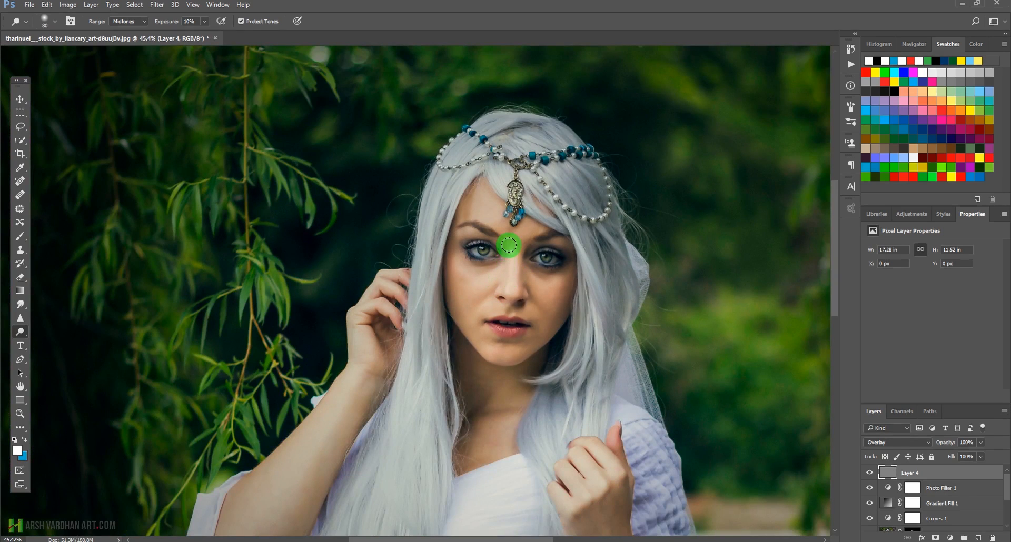
pyautogui.moveTo(511, 243)
pyautogui.mouseDown()
pyautogui.moveTo(515, 291)
pyautogui.moveTo(512, 259)
pyautogui.mouseUp()
pyautogui.press(']')
pyautogui.press(']')
pyautogui.press(']')
pyautogui.press('[')
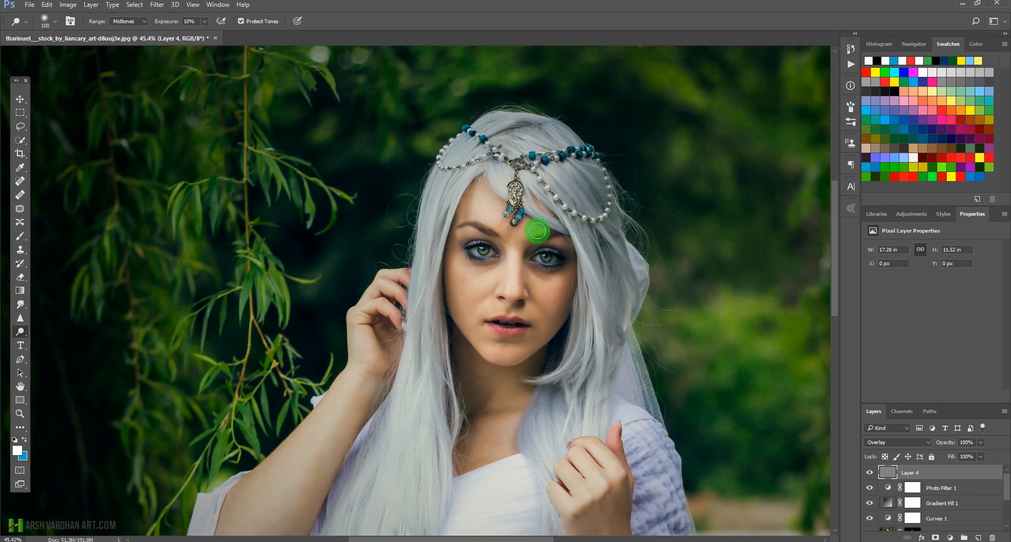
pyautogui.moveTo(552, 286)
pyautogui.mouseDown()
pyautogui.moveTo(474, 284)
pyautogui.moveTo(460, 274)
pyautogui.moveTo(483, 282)
pyautogui.moveTo(454, 277)
pyautogui.moveTo(476, 288)
pyautogui.moveTo(466, 292)
pyautogui.moveTo(458, 265)
pyautogui.moveTo(458, 297)
pyautogui.moveTo(484, 342)
pyautogui.mouseUp()
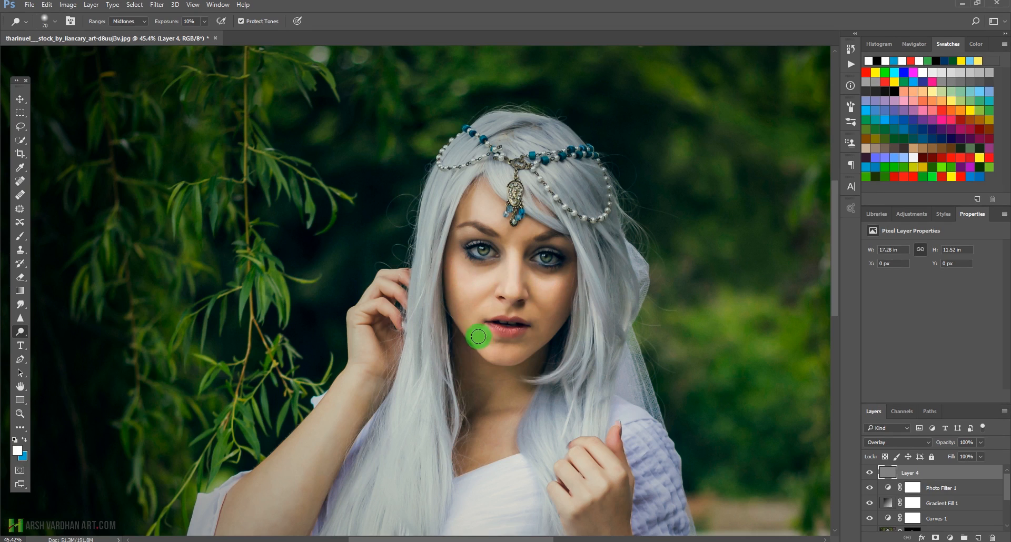
pyautogui.press('[')
pyautogui.press('[')
pyautogui.moveTo(517, 284); pyautogui.dragTo(518, 232)
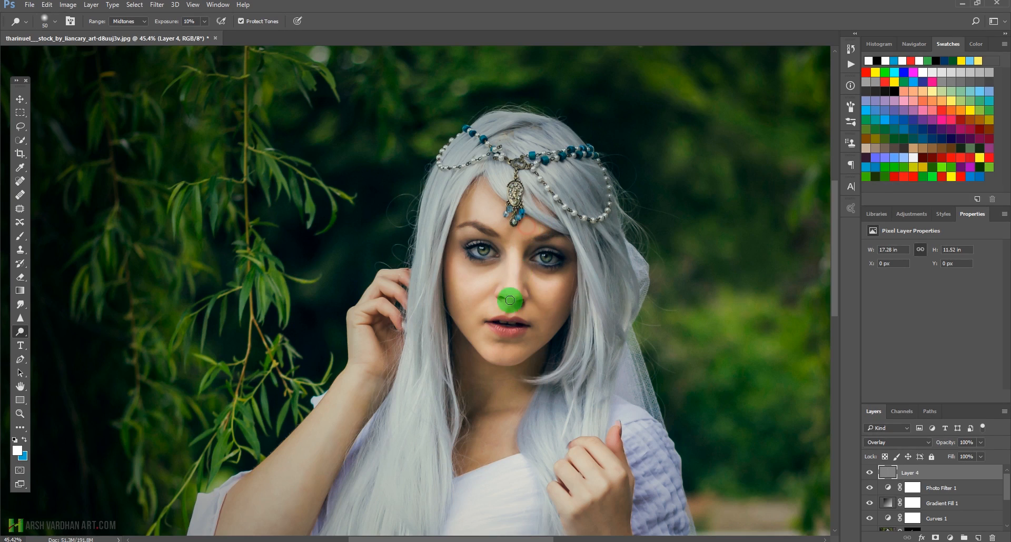
# Step: Dodge the skin of the upper chest and neck with a size 100 brush
pyautogui.press(']')
pyautogui.press(']')
pyautogui.press(']')
pyautogui.press(']')
pyautogui.press(']')
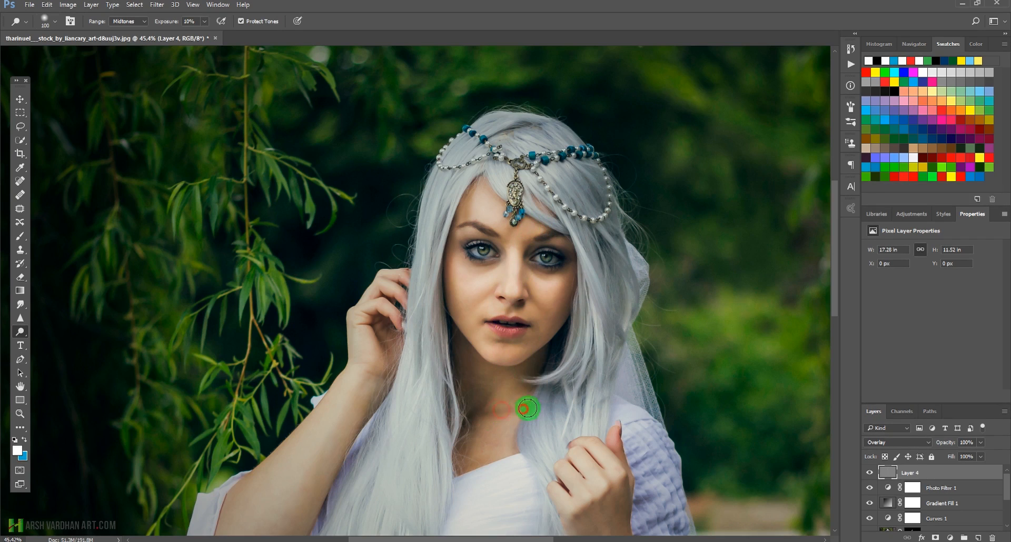
pyautogui.moveTo(465, 462)
pyautogui.mouseDown()
pyautogui.moveTo(496, 419)
pyautogui.moveTo(488, 438)
pyautogui.mouseUp()
pyautogui.moveTo(502, 398); pyautogui.dragTo(509, 380)
# Step: Dodge along the woman's raised arm from the elbow up to the hand with a smaller brush
pyautogui.press('[')
pyautogui.press('[')
pyautogui.moveTo(368, 341); pyautogui.dragTo(320, 430)
pyautogui.moveTo(297, 456); pyautogui.dragTo(276, 479)
pyautogui.moveTo(263, 487)
pyautogui.mouseDown()
pyautogui.moveTo(263, 496)
pyautogui.moveTo(335, 429)
pyautogui.moveTo(354, 391)
pyautogui.mouseUp()
pyautogui.moveTo(273, 492)
pyautogui.mouseDown()
pyautogui.moveTo(368, 308)
pyautogui.moveTo(360, 307)
pyautogui.moveTo(390, 305)
pyautogui.moveTo(388, 315)
pyautogui.moveTo(388, 275)
pyautogui.mouseUp()
# Step: Dodge the knuckles and fingers of the hand held in front of the chest
pyautogui.press(']')
pyautogui.press(']')
pyautogui.press('[')
pyautogui.moveTo(583, 456)
pyautogui.mouseDown()
pyautogui.moveTo(595, 490)
pyautogui.moveTo(571, 476)
pyautogui.moveTo(585, 486)
pyautogui.moveTo(596, 449)
pyautogui.moveTo(607, 467)
pyautogui.mouseUp()
# Step: Dodge the neck below the chin and both cheeks under the eyes with a smaller brush
pyautogui.press('[')
pyautogui.press('[')
pyautogui.press('[')
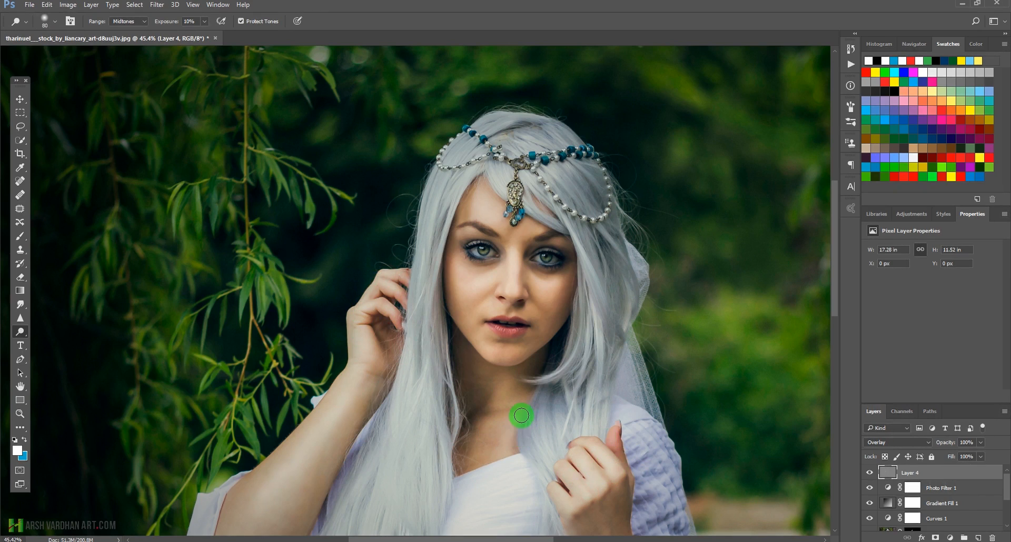
pyautogui.moveTo(528, 379); pyautogui.dragTo(489, 390)
pyautogui.press('[')
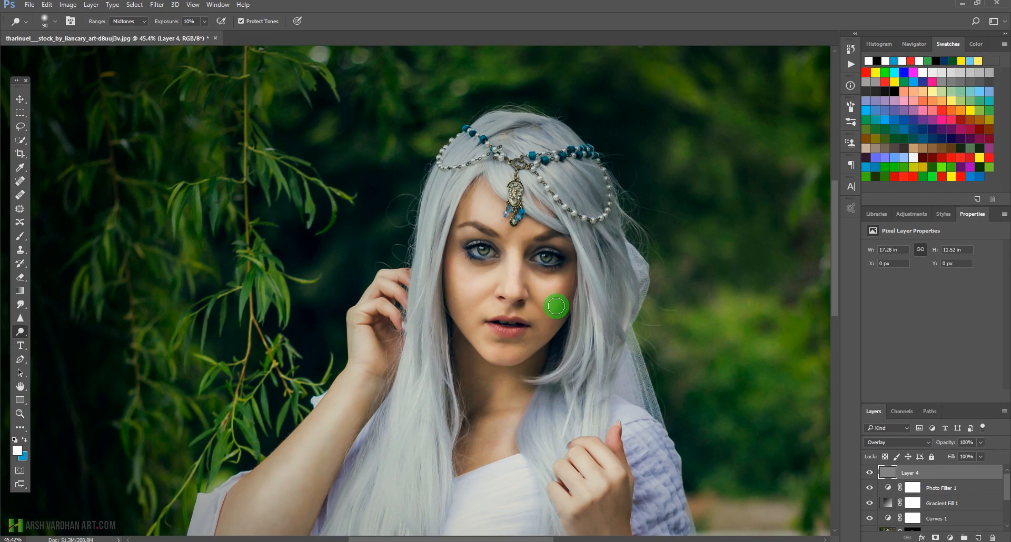
pyautogui.moveTo(557, 295)
pyautogui.mouseDown()
pyautogui.moveTo(541, 275)
pyautogui.moveTo(524, 271)
pyautogui.moveTo(547, 283)
pyautogui.moveTo(496, 271)
pyautogui.moveTo(470, 294)
pyautogui.mouseUp()
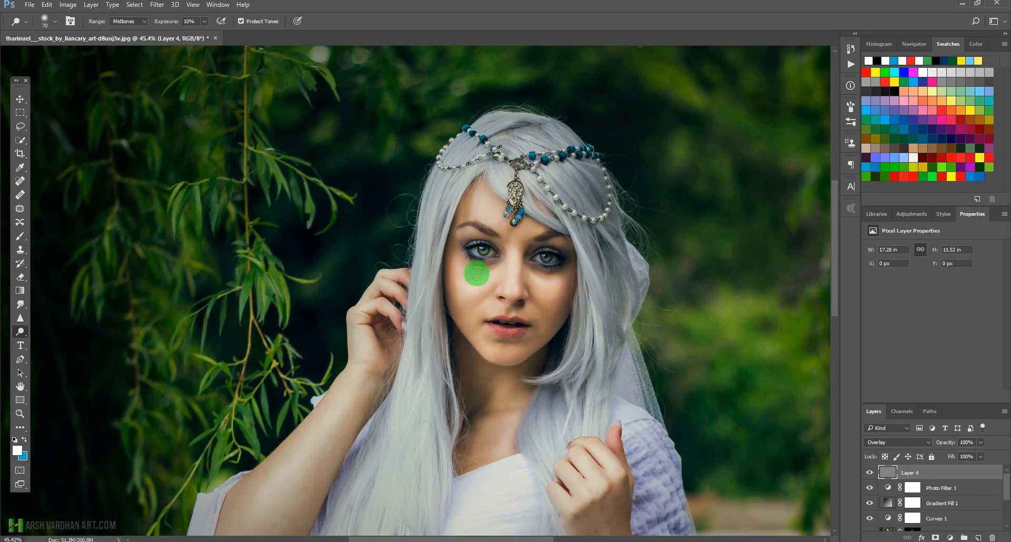
# Step: Compare the portrait with the dodged gray layer hidden and shown
pyautogui.click(871, 477)
pyautogui.click(871, 476)
pyautogui.click(871, 477)
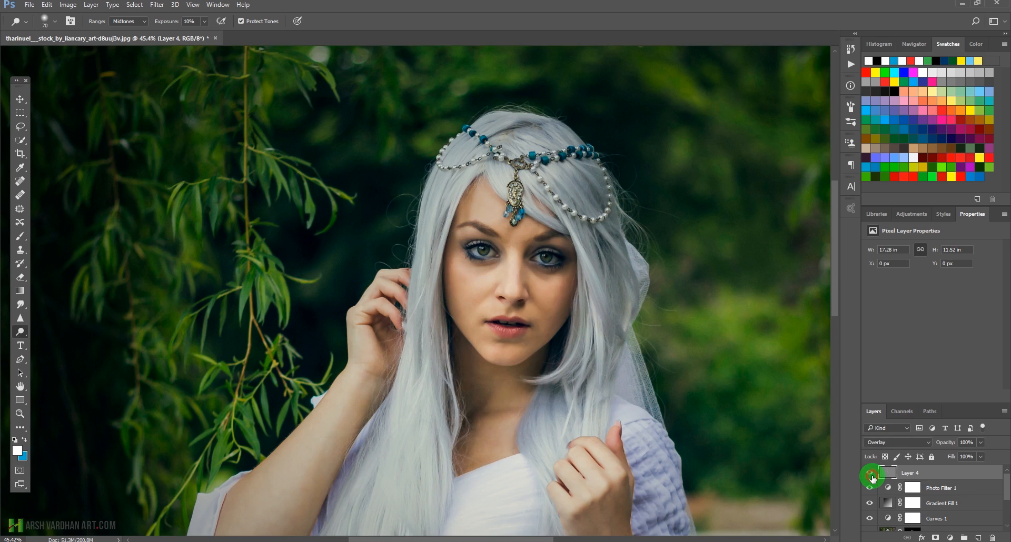
pyautogui.click(871, 477)
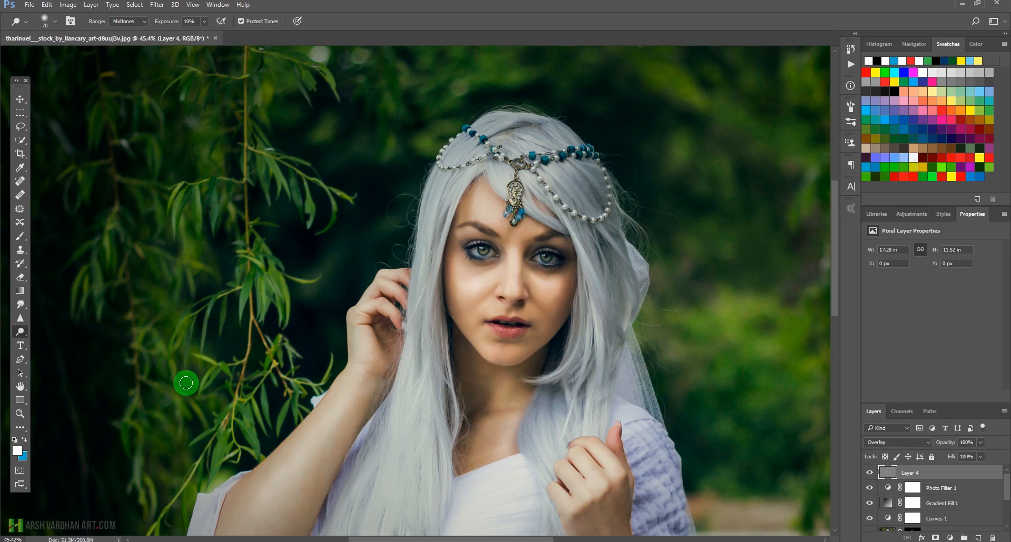
# Step: Darken the forehead near the hairline with the Burn tool at 9% Midtones exposure
pyautogui.click(15, 334)
pyautogui.click(52, 341)
pyautogui.click(469, 200)
pyautogui.press('[')
pyautogui.moveTo(467, 211)
pyautogui.mouseDown()
pyautogui.moveTo(445, 238)
pyautogui.moveTo(448, 289)
pyautogui.moveTo(455, 311)
pyautogui.moveTo(451, 286)
pyautogui.moveTo(455, 307)
pyautogui.moveTo(497, 344)
pyautogui.moveTo(523, 342)
pyautogui.moveTo(492, 341)
pyautogui.moveTo(525, 340)
pyautogui.moveTo(544, 322)
pyautogui.moveTo(534, 307)
pyautogui.moveTo(554, 315)
pyautogui.moveTo(560, 301)
pyautogui.moveTo(551, 319)
pyautogui.moveTo(571, 262)
pyautogui.moveTo(553, 272)
pyautogui.moveTo(530, 261)
pyautogui.moveTo(560, 267)
pyautogui.moveTo(527, 281)
pyautogui.moveTo(516, 273)
pyautogui.moveTo(524, 258)
pyautogui.moveTo(522, 288)
pyautogui.moveTo(503, 259)
pyautogui.mouseUp()
# Step: Burn the shadow on the neck below the chin with a size 90 brush
pyautogui.press(']')
pyautogui.press(']')
pyautogui.press('[')
pyautogui.press('[')
pyautogui.press('[')
pyautogui.press(']')
pyautogui.press(']')
pyautogui.press(']')
pyautogui.press(']')
pyautogui.press(']')
pyautogui.moveTo(493, 382)
pyautogui.mouseDown()
pyautogui.moveTo(480, 402)
pyautogui.moveTo(491, 411)
pyautogui.mouseUp()
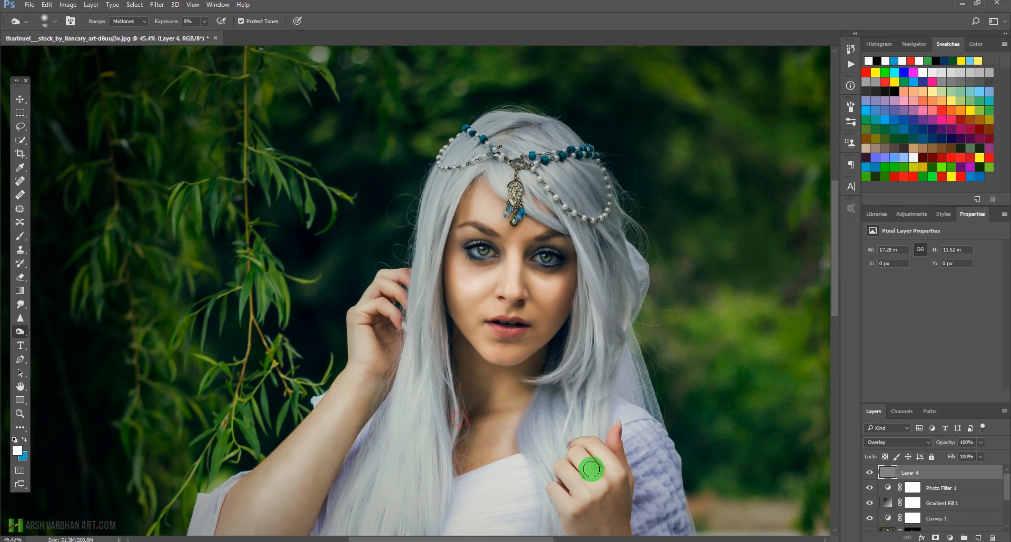
# Step: Check the combined dodge and burn effect by hiding and showing the gray layer, and view the whole image
pyautogui.click(880, 482)
pyautogui.click(870, 477)
pyautogui.click(870, 476)
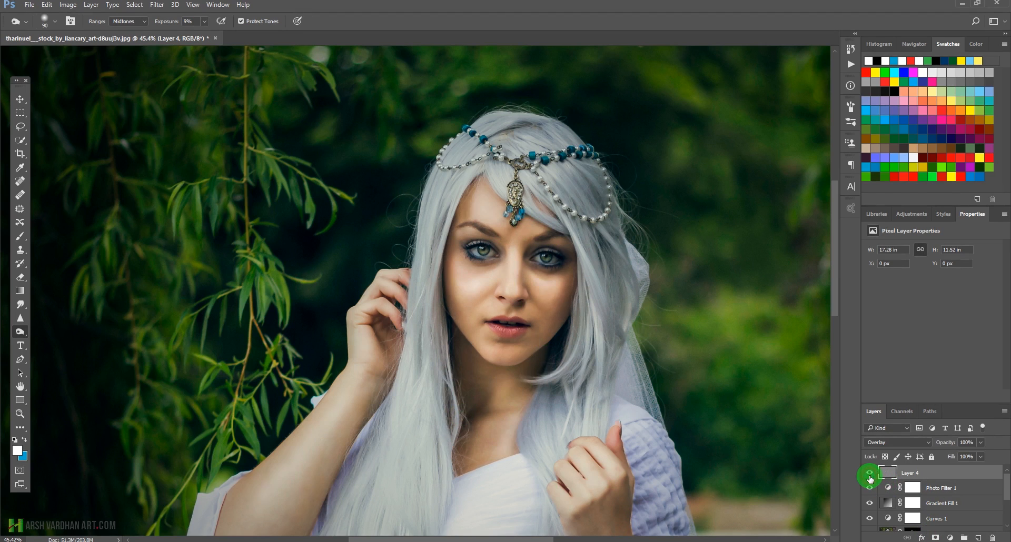
pyautogui.moveTo(654, 311); pyautogui.dragTo(413, 264)
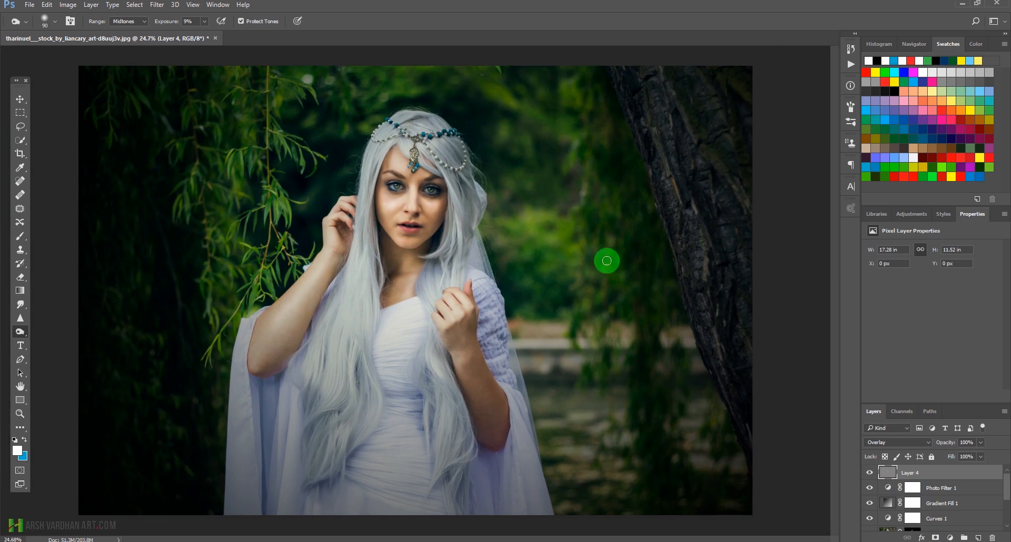
# Step: Lower the gray Overlay layer's opacity to 96% and compare the image with the layer hidden and shown
pyautogui.click(980, 443)
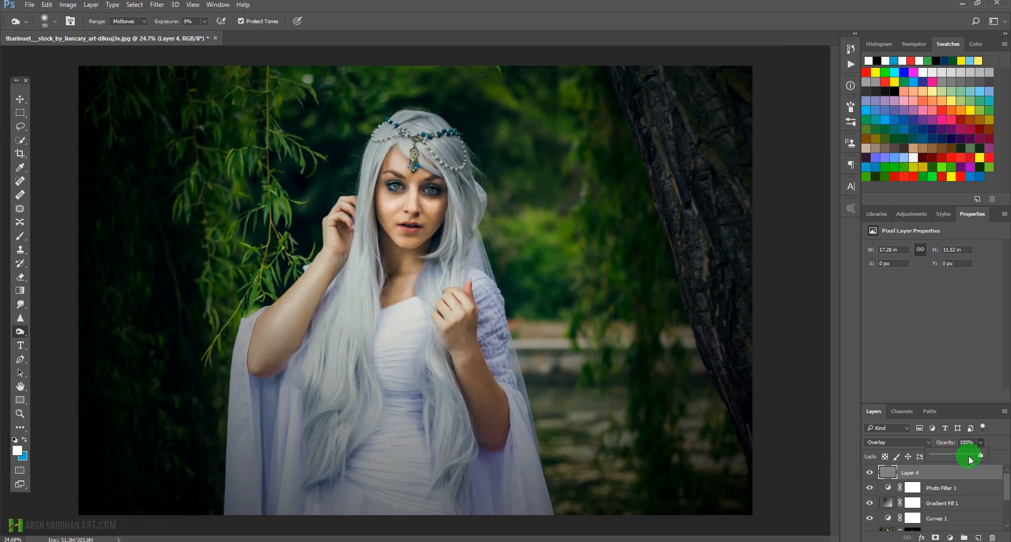
pyautogui.moveTo(971, 456); pyautogui.dragTo(979, 457)
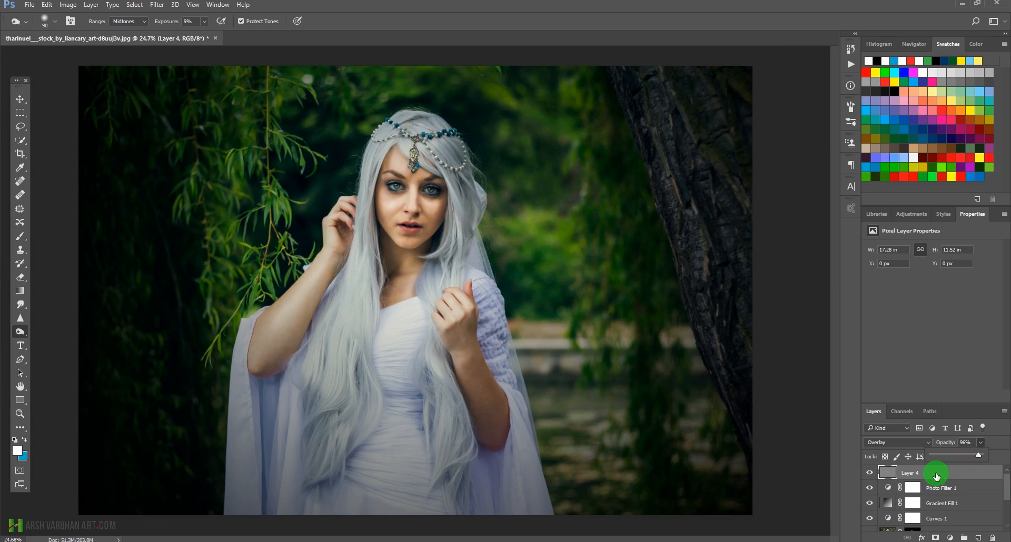
pyautogui.click(869, 476)
pyautogui.click(869, 475)
pyautogui.hotkey('ctrl', '-')
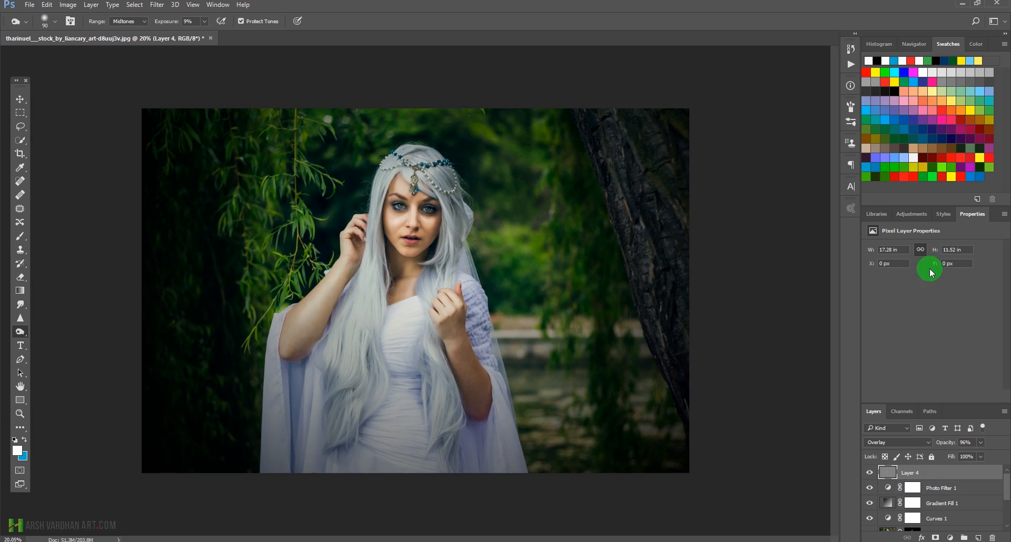
# Step: Add a Color Balance adjustment layer with Midtones at Cyan-Red -9, Magenta-Green +11 and Yellow-Blue +9
pyautogui.click(923, 218)
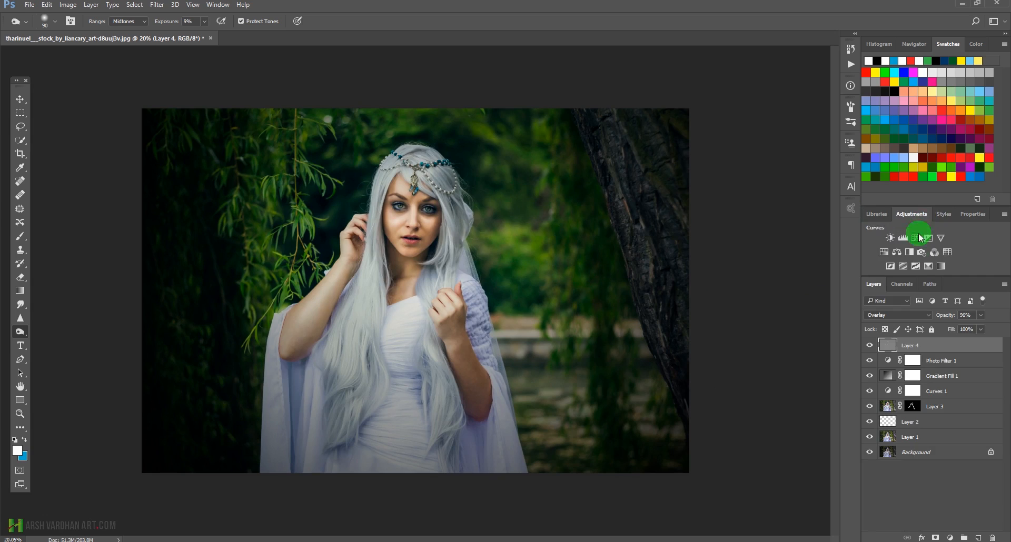
pyautogui.click(896, 253)
pyautogui.moveTo(919, 272); pyautogui.dragTo(928, 293)
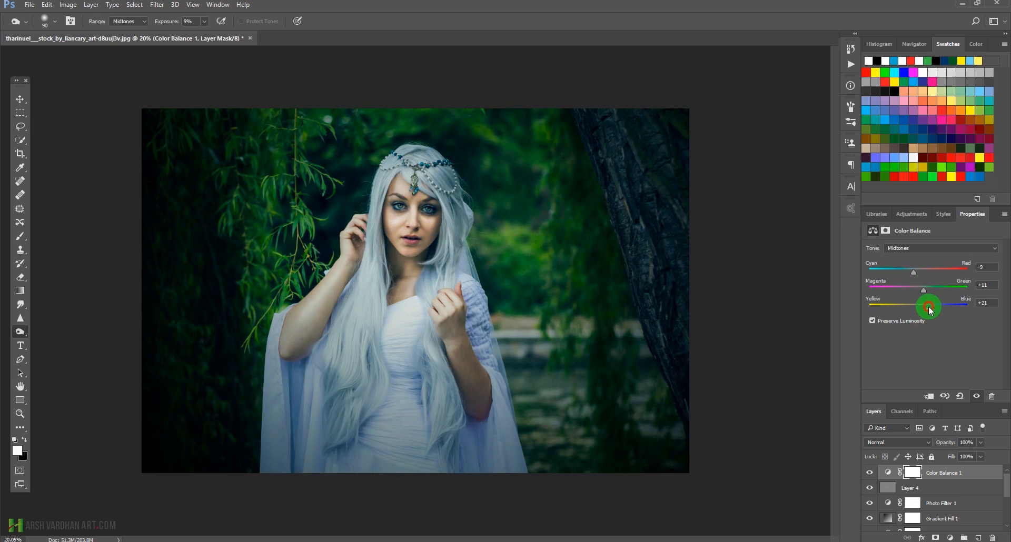
# Step: Adjust the Color Balance sliders for the Shadows tone
pyautogui.click(935, 248)
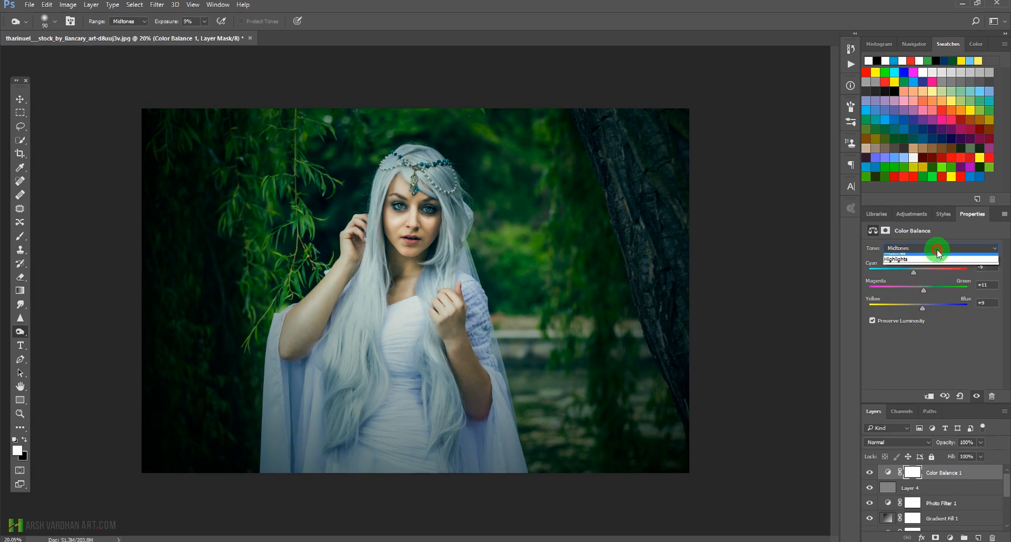
pyautogui.click(933, 257)
pyautogui.moveTo(923, 272); pyautogui.dragTo(922, 291)
pyautogui.moveTo(919, 308); pyautogui.dragTo(922, 309)
# Step: Set the Color Balance Highlights to Cyan-Red -13, Magenta-Green +6 and Yellow-Blue +21
pyautogui.click(923, 248)
pyautogui.click(908, 269)
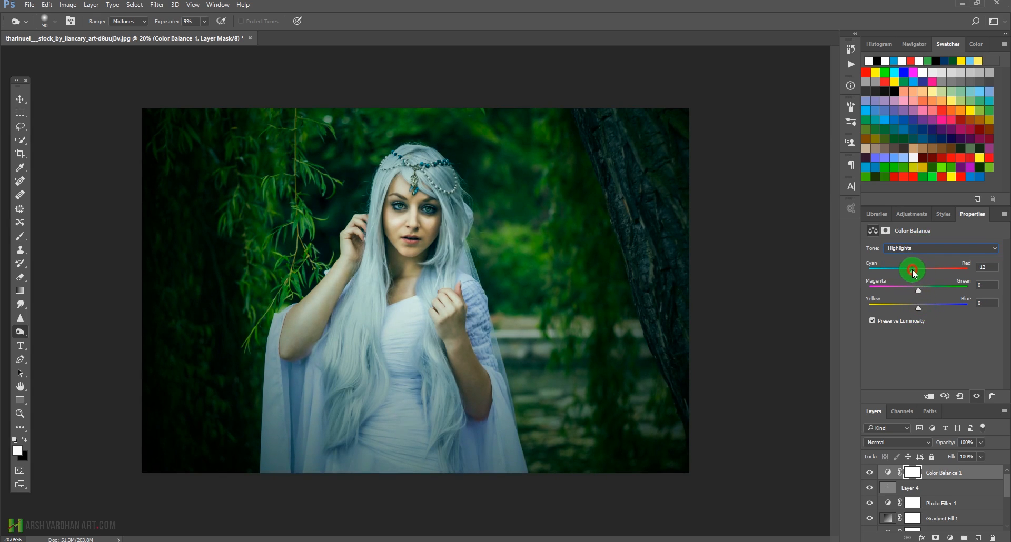
pyautogui.moveTo(920, 293); pyautogui.dragTo(924, 291)
pyautogui.moveTo(918, 306); pyautogui.dragTo(929, 310)
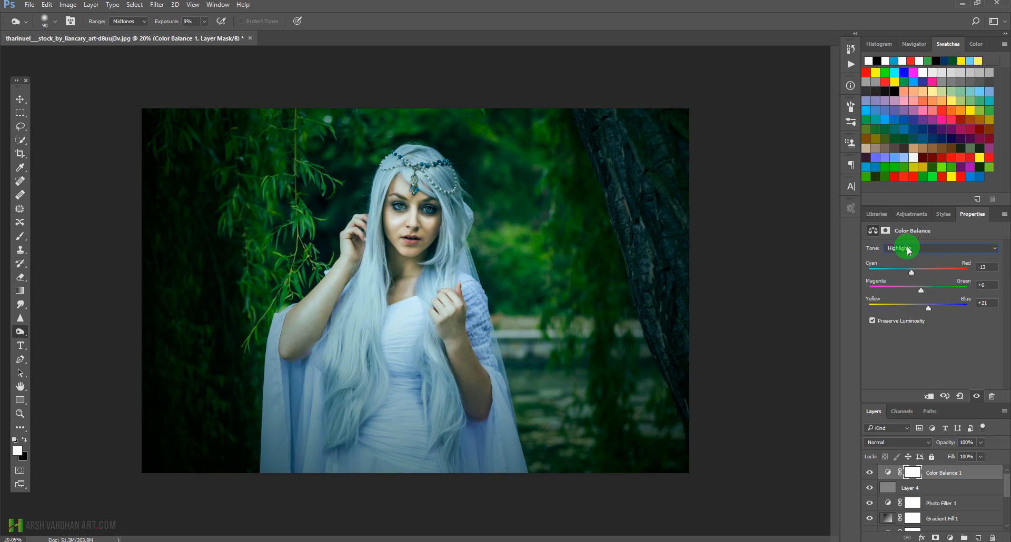
# Step: Compare the image with the Color Balance layer hidden and shown
pyautogui.click(870, 475)
pyautogui.click(870, 475)
pyautogui.click(870, 476)
pyautogui.click(870, 475)
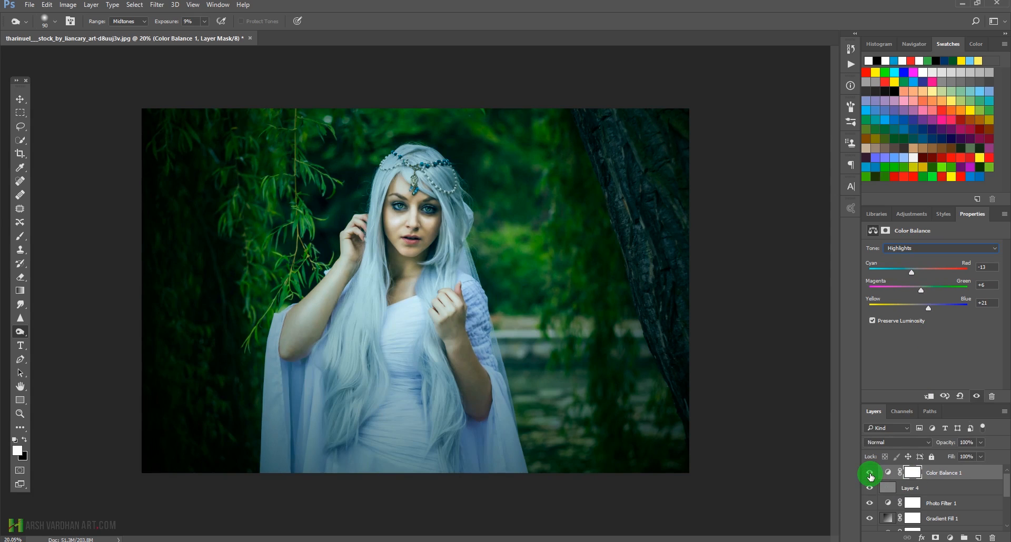
pyautogui.click(870, 475)
pyautogui.click(870, 476)
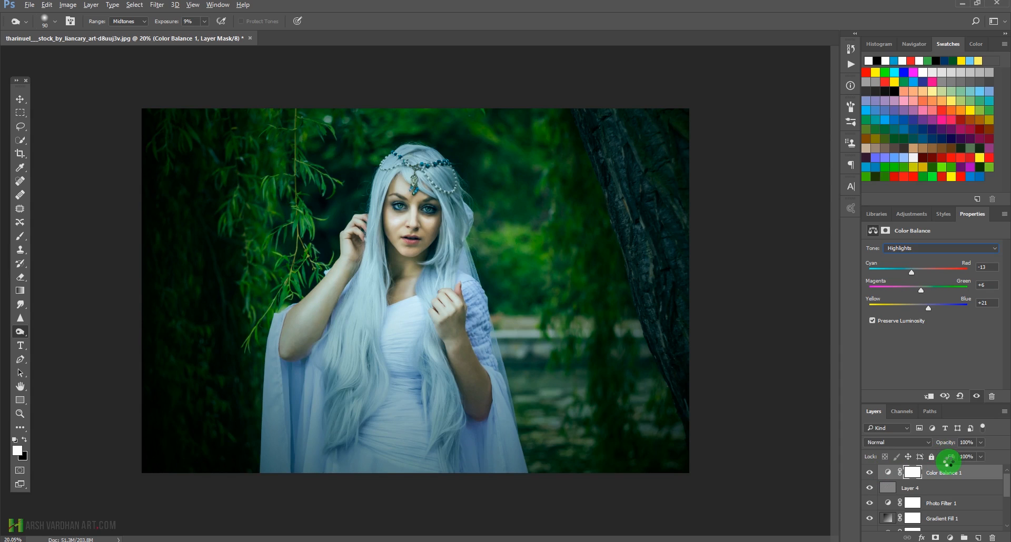
# Step: Stamp all visible layers into a new top layer and sharpen it with Unsharp Mask: Amount 70%, Radius 1.7 pixels, Threshold 0
pyautogui.hotkey('ctrl', 'shift', 'alt', 'e')
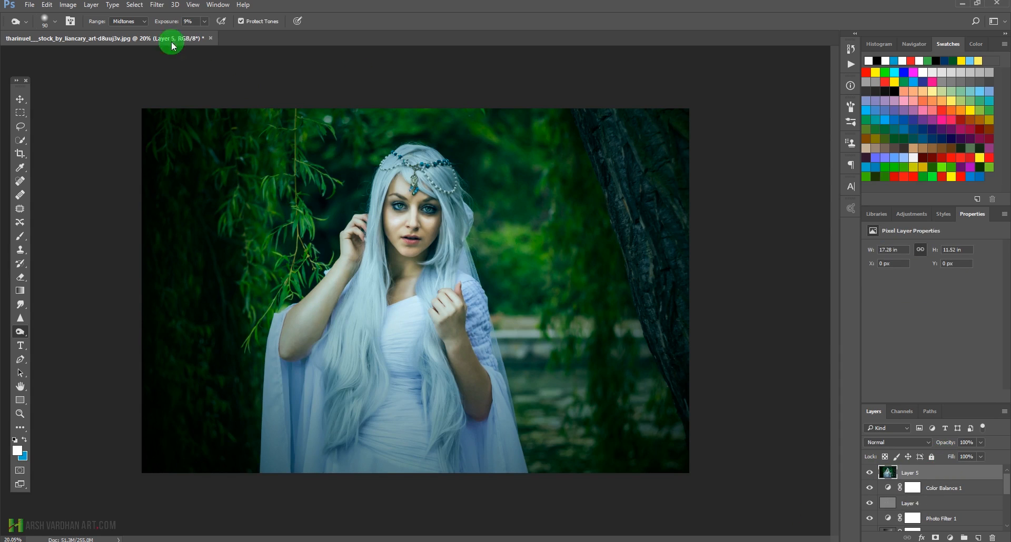
pyautogui.click(157, 6)
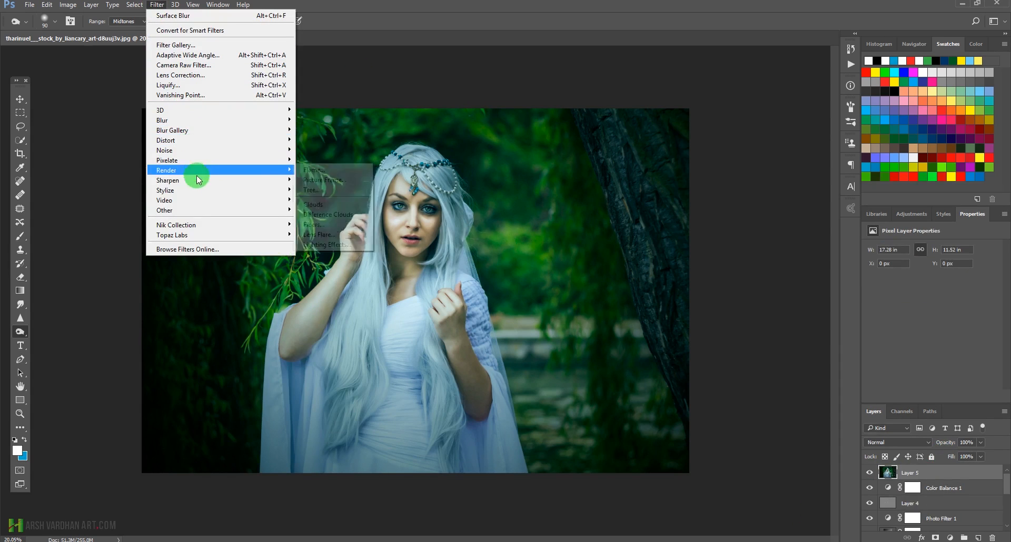
pyautogui.moveTo(200, 187)
pyautogui.click(362, 230)
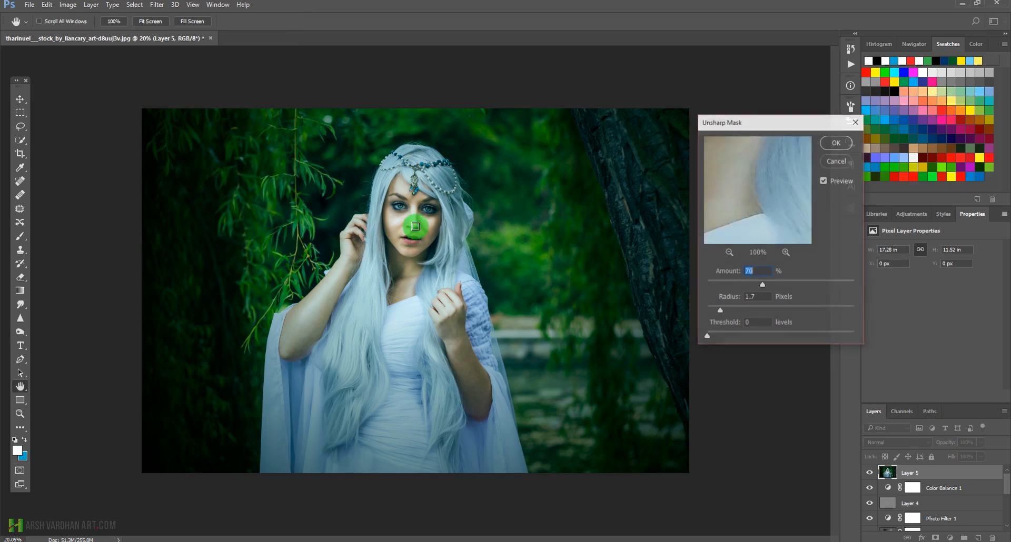
pyautogui.moveTo(427, 215); pyautogui.dragTo(488, 271)
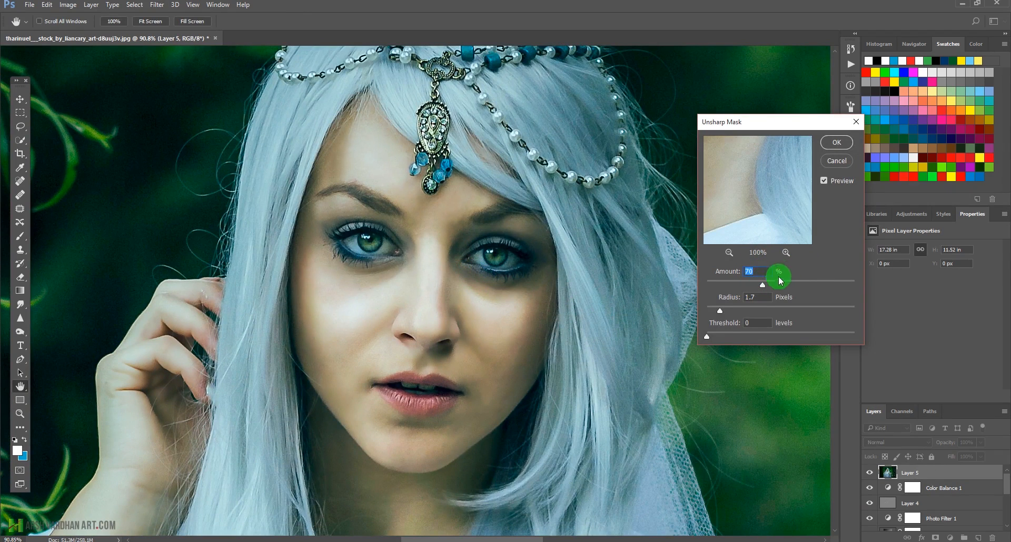
pyautogui.click(836, 142)
# Step: Add a black layer mask that hides the whole sharpened layer
pyautogui.press('o')
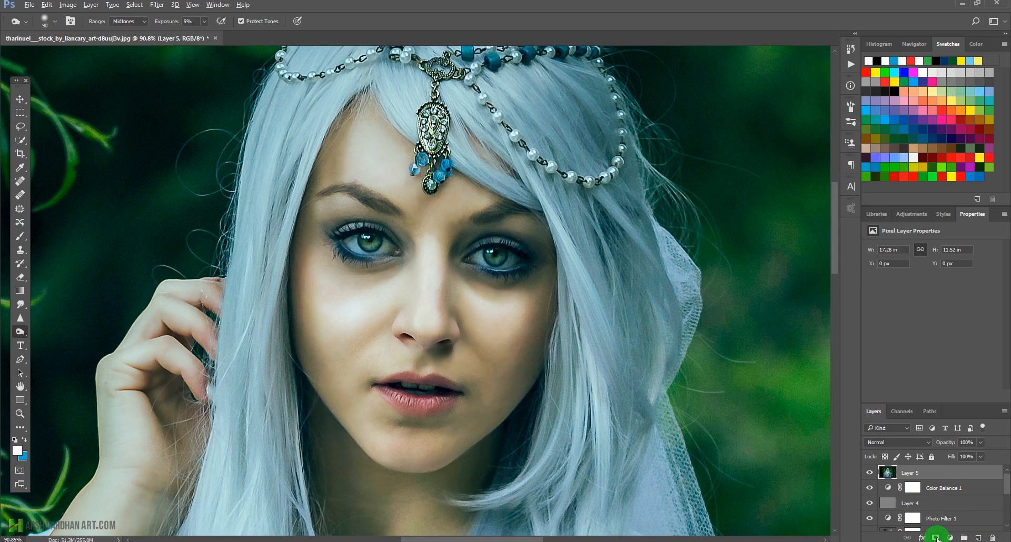
pyautogui.keyDown('alt'); pyautogui.click(936, 537); pyautogui.keyUp('alt')
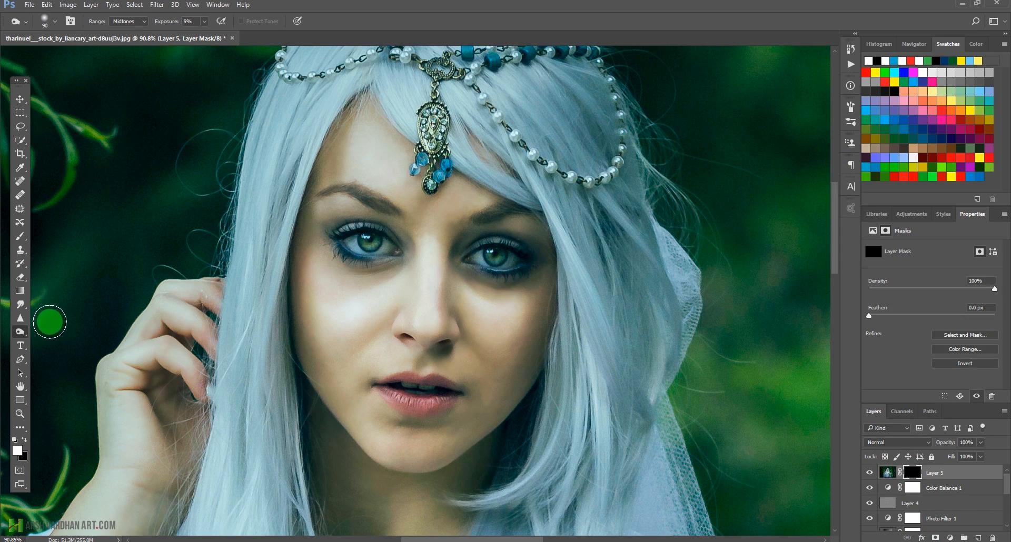
# Step: Paint white with the Brush at 40% opacity on Layer 5's mask to reveal the sharpening over both eyes and eyebrows
pyautogui.press('b')
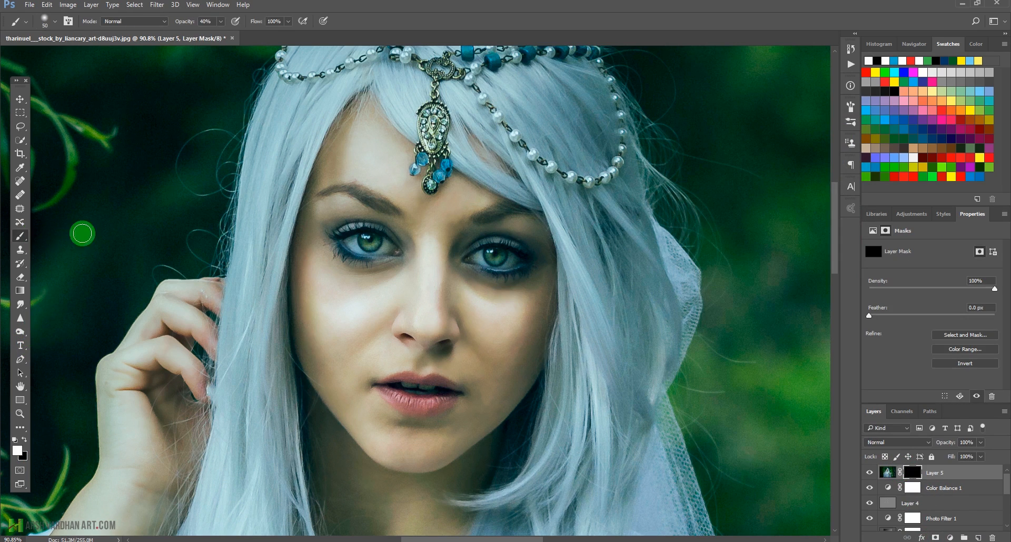
pyautogui.moveTo(359, 233); pyautogui.dragTo(420, 259)
pyautogui.moveTo(318, 236)
pyautogui.mouseDown()
pyautogui.moveTo(384, 228)
pyautogui.moveTo(435, 271)
pyautogui.mouseUp()
pyautogui.moveTo(319, 255)
pyautogui.mouseDown()
pyautogui.moveTo(366, 282)
pyautogui.moveTo(431, 279)
pyautogui.moveTo(384, 217)
pyautogui.moveTo(347, 215)
pyautogui.moveTo(435, 257)
pyautogui.moveTo(386, 246)
pyautogui.mouseUp()
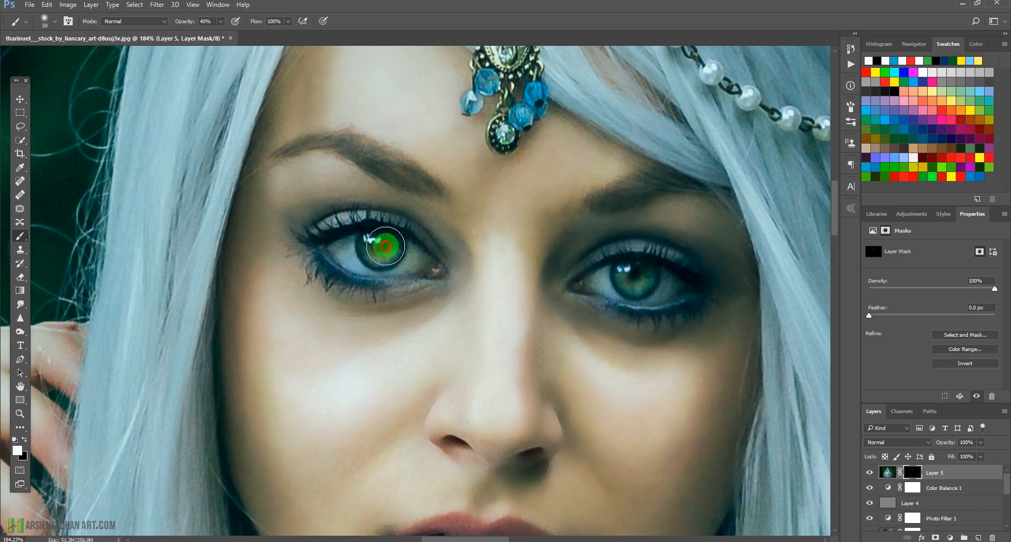
pyautogui.moveTo(635, 291)
pyautogui.mouseDown()
pyautogui.moveTo(625, 255)
pyautogui.moveTo(692, 282)
pyautogui.moveTo(671, 319)
pyautogui.moveTo(583, 306)
pyautogui.moveTo(657, 318)
pyautogui.moveTo(675, 296)
pyautogui.moveTo(631, 257)
pyautogui.moveTo(651, 270)
pyautogui.mouseUp()
pyautogui.press('[')
pyautogui.press('[')
pyautogui.press('[')
pyautogui.moveTo(608, 200); pyautogui.dragTo(657, 186)
pyautogui.moveTo(404, 174)
pyautogui.mouseDown()
pyautogui.moveTo(297, 153)
pyautogui.moveTo(373, 156)
pyautogui.moveTo(424, 183)
pyautogui.mouseUp()
# Step: Reveal the sharpening over the lips by painting white on Layer 5's mask
pyautogui.press('space')
pyautogui.moveTo(440, 284); pyautogui.dragTo(389, 108)
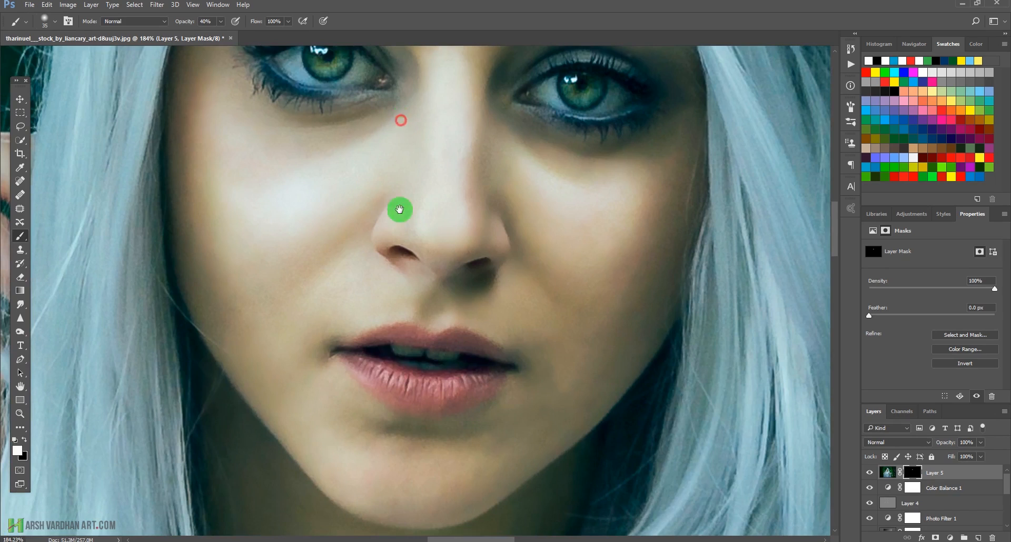
pyautogui.moveTo(387, 345)
pyautogui.mouseDown()
pyautogui.moveTo(481, 351)
pyautogui.moveTo(421, 361)
pyautogui.mouseUp()
# Step: Reveal the sharpening over the headpiece's pendant, beads and pearls and the surrounding hair, using a larger white brush on Layer 5's mask
pyautogui.hotkey('ctrl', 'space')
pyautogui.moveTo(545, 264); pyautogui.dragTo(489, 272)
pyautogui.moveTo(586, 144); pyautogui.dragTo(568, 195)
pyautogui.press('space')
pyautogui.moveTo(478, 175); pyautogui.dragTo(599, 202)
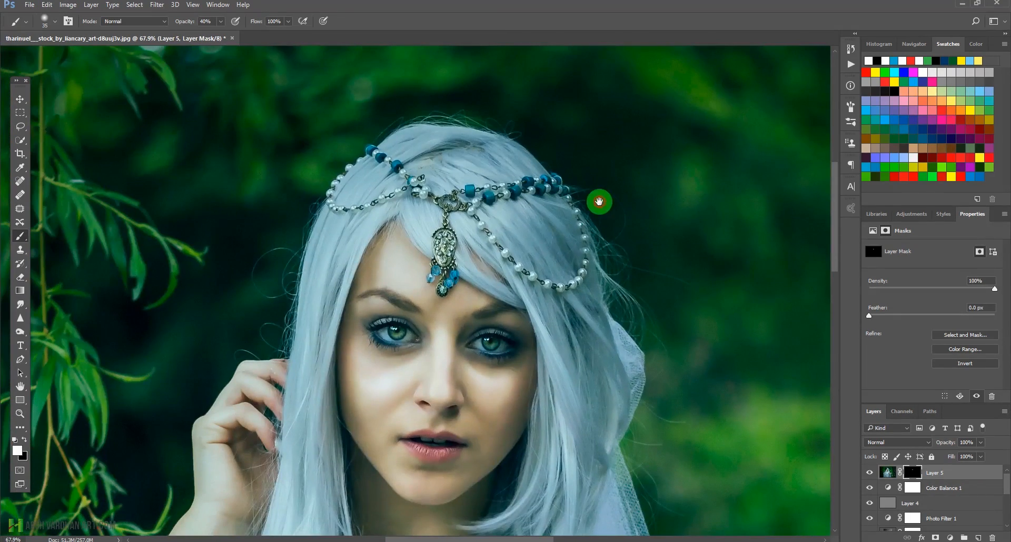
pyautogui.press(']')
pyautogui.press(']')
pyautogui.press(']')
pyautogui.press(']')
pyautogui.press(']')
pyautogui.press(']')
pyautogui.press(']')
pyautogui.press(']')
pyautogui.press(']')
pyautogui.moveTo(444, 258)
pyautogui.mouseDown()
pyautogui.moveTo(445, 272)
pyautogui.moveTo(444, 259)
pyautogui.mouseUp()
pyautogui.click(523, 192)
pyautogui.click(505, 248)
pyautogui.click(542, 266)
pyautogui.click(459, 213)
pyautogui.click(375, 201)
pyautogui.click(366, 225)
pyautogui.click(331, 261)
pyautogui.click(301, 321)
pyautogui.click(556, 380)
pyautogui.click(546, 408)
pyautogui.press('[')
pyautogui.click(416, 189)
pyautogui.click(420, 177)
pyautogui.click(384, 177)
# Step: Reduce the brush size and paint the eyes again on Layer 5's mask to strengthen their sharpening
pyautogui.press('[')
pyautogui.press('[')
pyautogui.press('[')
pyautogui.press('[')
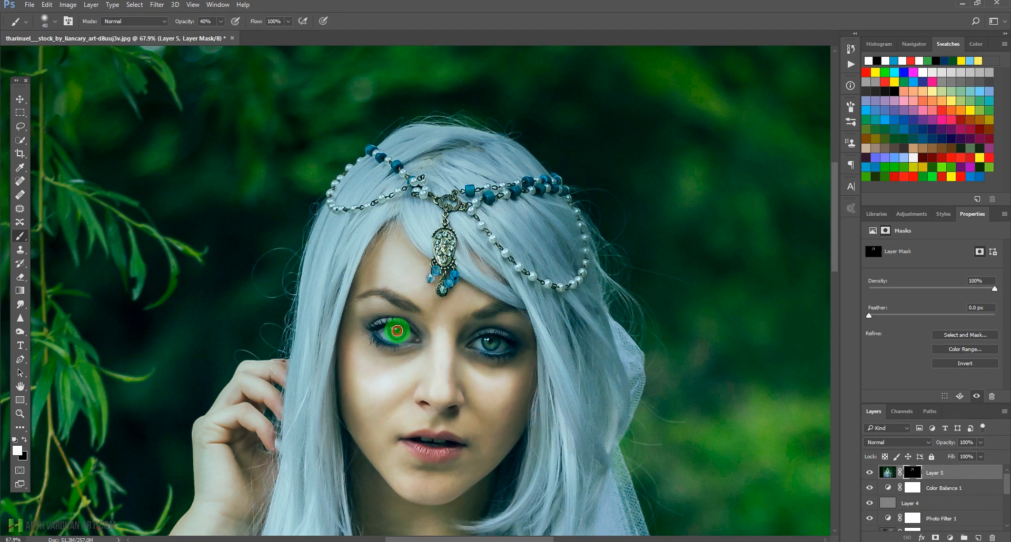
pyautogui.moveTo(401, 332)
pyautogui.mouseDown()
pyautogui.moveTo(380, 325)
pyautogui.moveTo(402, 329)
pyautogui.moveTo(377, 346)
pyautogui.moveTo(410, 345)
pyautogui.mouseUp()
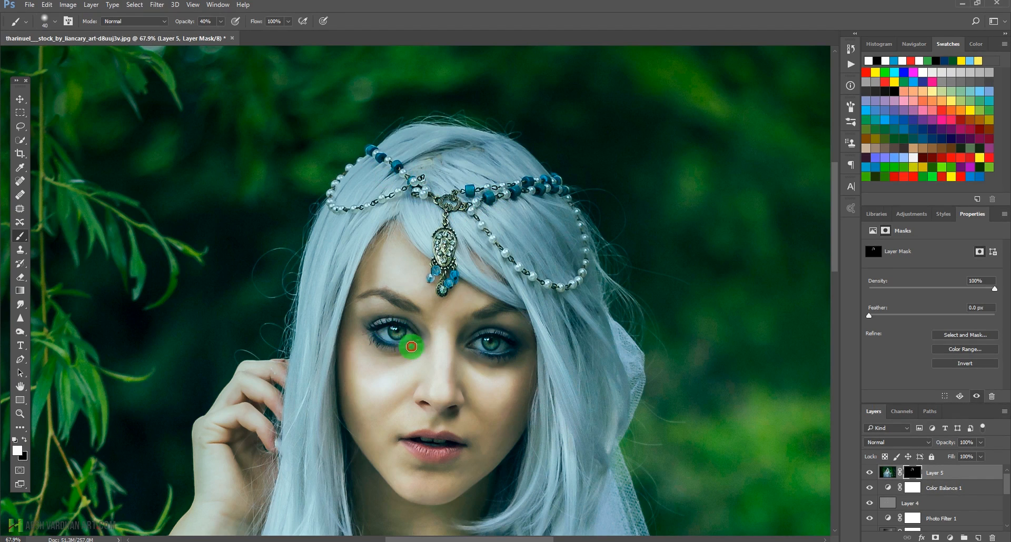
pyautogui.moveTo(478, 347)
pyautogui.mouseDown()
pyautogui.moveTo(506, 339)
pyautogui.moveTo(511, 357)
pyautogui.moveTo(475, 356)
pyautogui.moveTo(516, 351)
pyautogui.moveTo(493, 354)
pyautogui.moveTo(430, 420)
pyautogui.moveTo(436, 439)
pyautogui.moveTo(424, 437)
pyautogui.moveTo(449, 438)
pyautogui.moveTo(392, 317)
pyautogui.moveTo(402, 326)
pyautogui.moveTo(403, 310)
pyautogui.moveTo(458, 268)
pyautogui.moveTo(458, 234)
pyautogui.moveTo(449, 257)
pyautogui.moveTo(451, 203)
pyautogui.mouseUp()
# Step: Compare the portrait with the sharpened Layer 5 hidden and shown
pyautogui.click(870, 472)
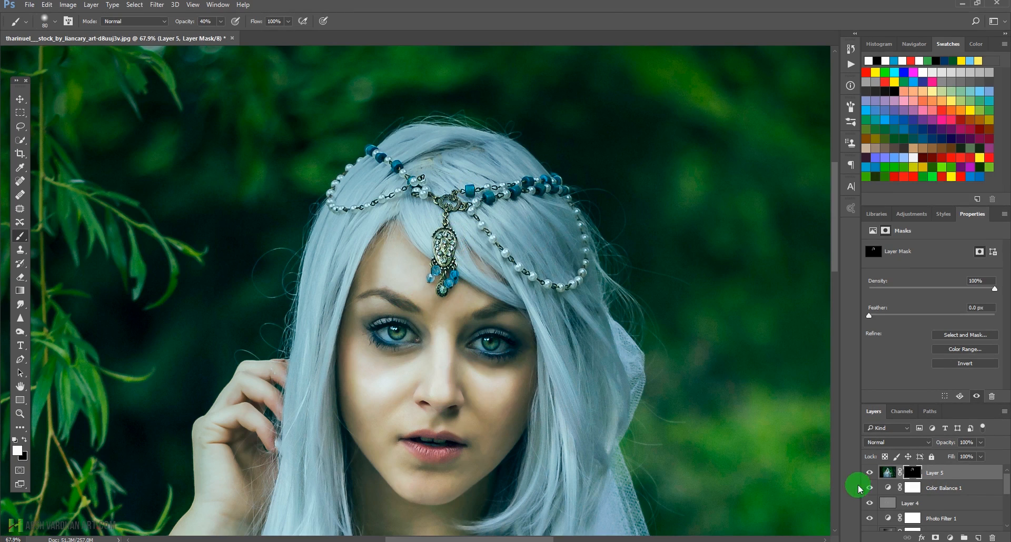
pyautogui.click(870, 473)
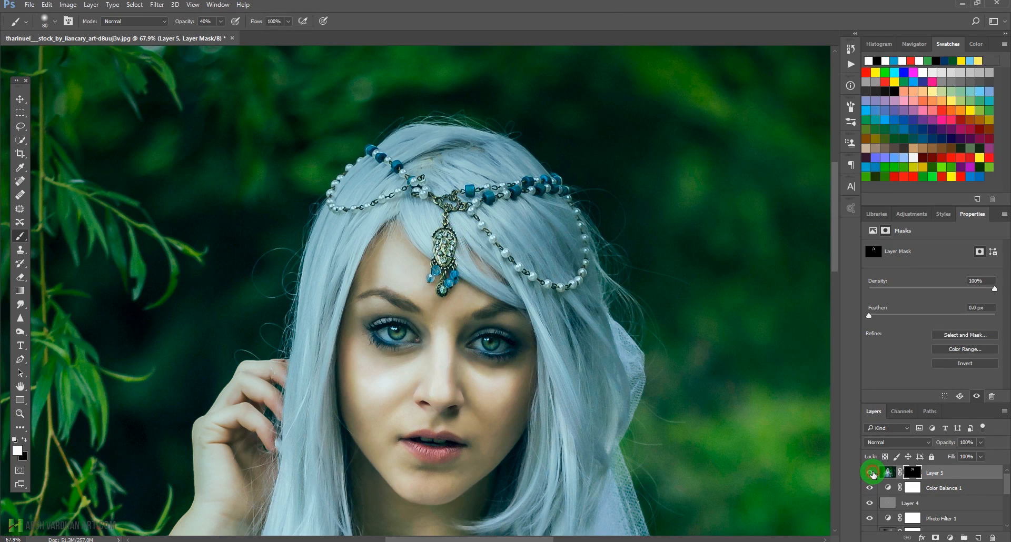
pyautogui.moveTo(546, 346)
pyautogui.mouseDown()
pyautogui.moveTo(576, 361)
pyautogui.moveTo(562, 355)
pyautogui.mouseUp()
pyautogui.moveTo(500, 406); pyautogui.dragTo(595, 315)
pyautogui.click(870, 473)
pyautogui.click(870, 473)
# Step: Fit the whole image in view, switch to full screen mode and enlarge the picture to inspect the result
pyautogui.moveTo(555, 293); pyautogui.dragTo(527, 402)
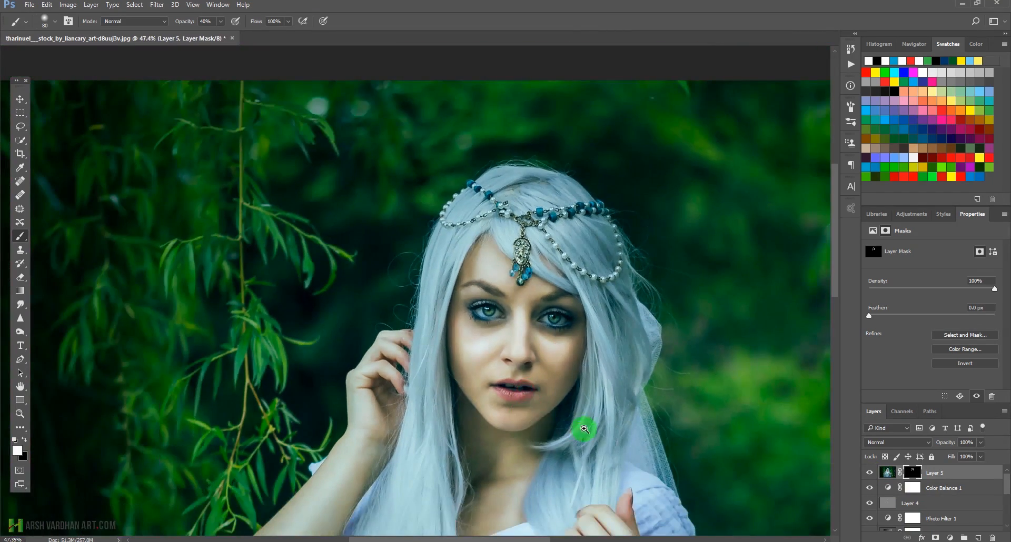
pyautogui.moveTo(583, 430); pyautogui.dragTo(502, 455)
pyautogui.hotkey('ctrl', '0')
pyautogui.moveTo(454, 279); pyautogui.dragTo(444, 277)
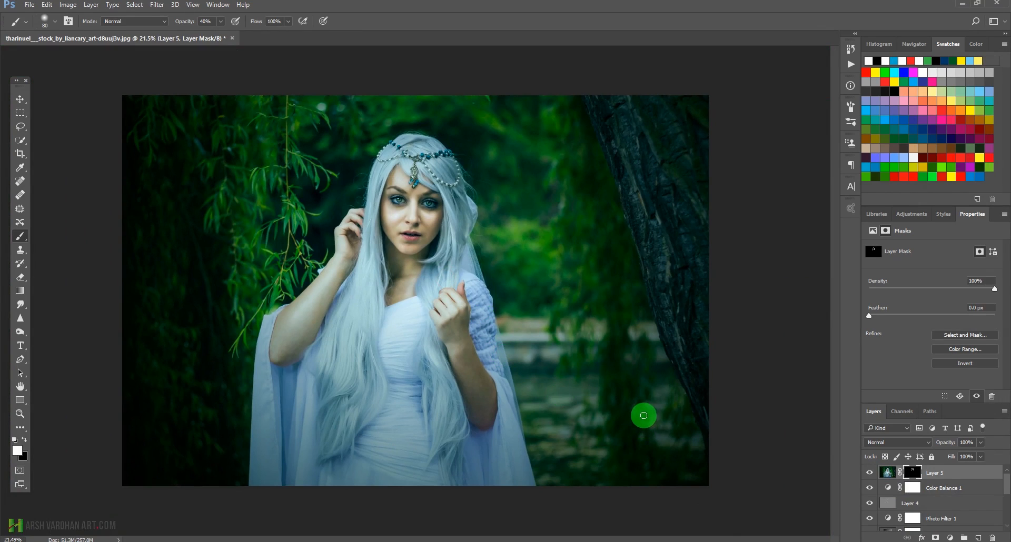
pyautogui.press('f')
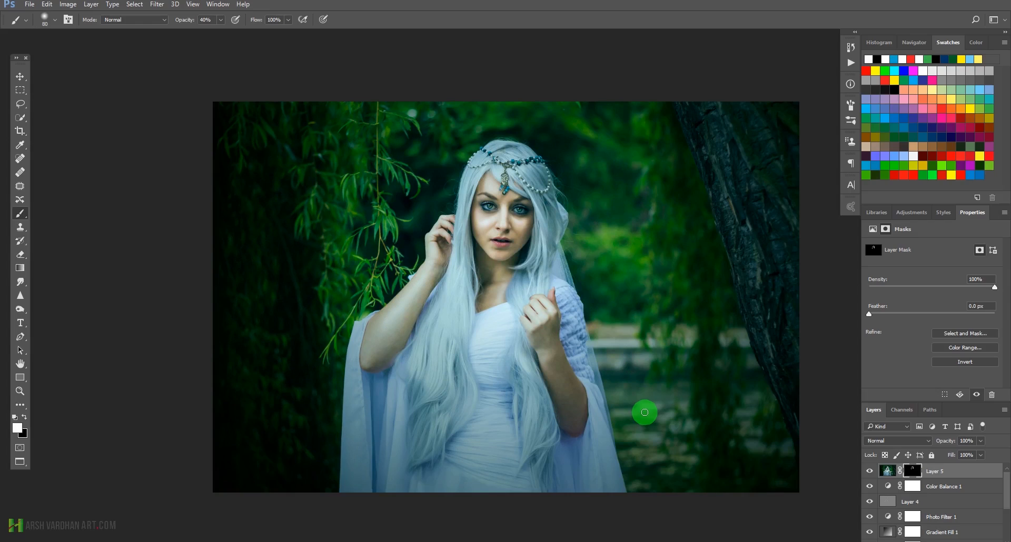
pyautogui.press('f')
pyautogui.hotkey('ctrl', '+')
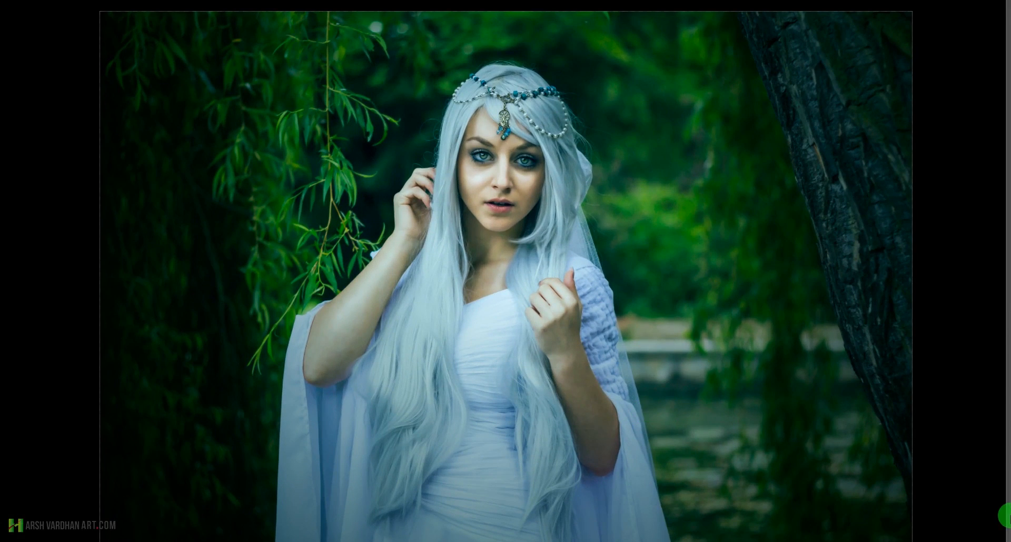
# Step: Compare the finished edit with the original by showing only the Background layer, and restore all layers
pyautogui.moveTo(1000, 287)
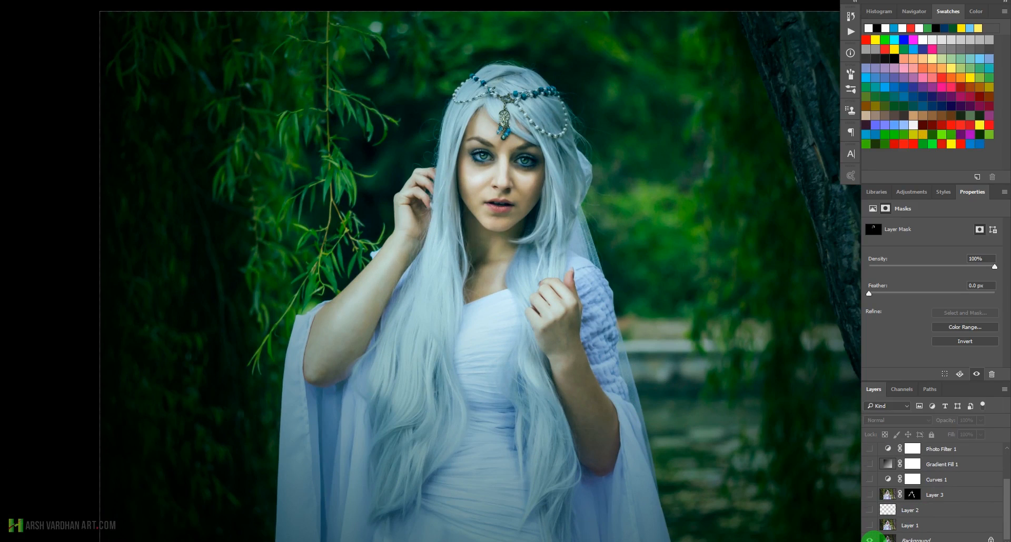
pyautogui.keyDown('alt'); pyautogui.click(870, 539); pyautogui.keyUp('alt')
pyautogui.keyDown('alt'); pyautogui.click(869, 539); pyautogui.keyUp('alt')
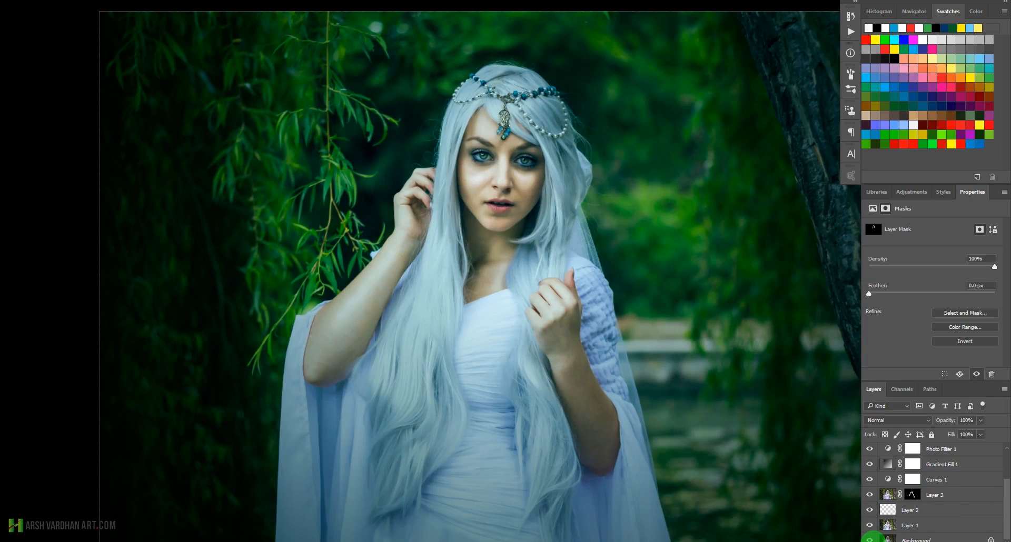